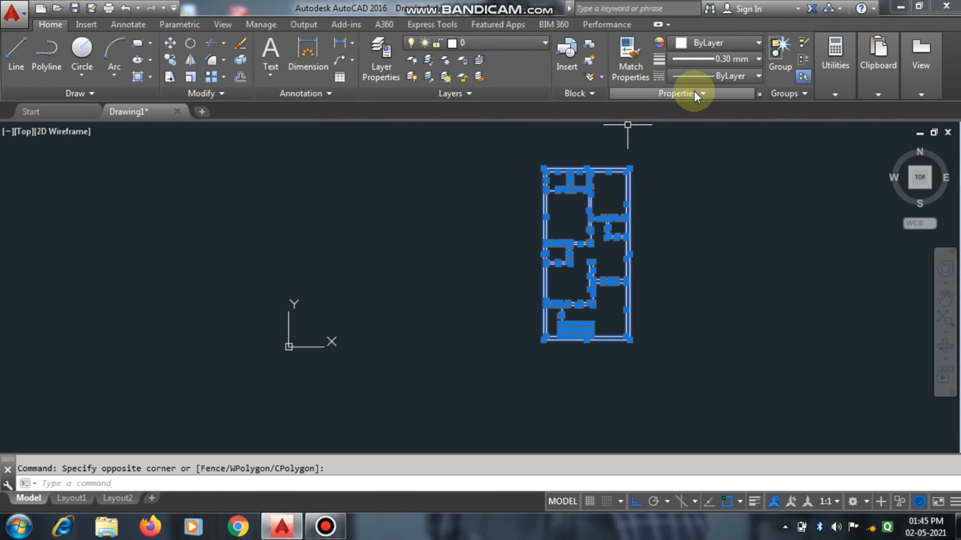
- Clear the floor plan selection and examine its wall lines up close
{"action": "scroll", "coordinate": [613, 243], "scroll_direction": "up", "scroll_amount": 5}
{"action": "scroll", "coordinate": [613, 244], "scroll_direction": "down", "scroll_amount": 5}
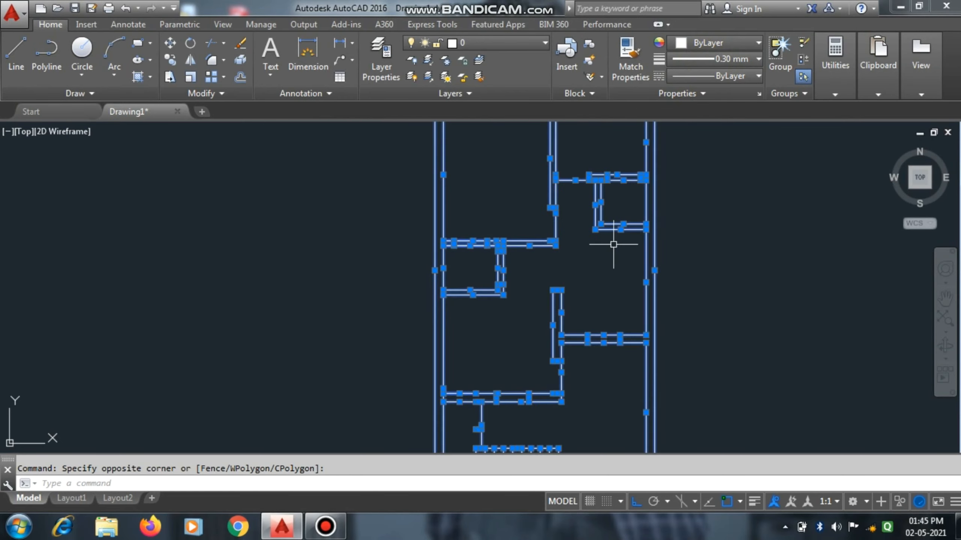
{"action": "key", "text": "Escape"}
{"action": "scroll", "coordinate": [573, 354], "scroll_direction": "up", "scroll_amount": 5}
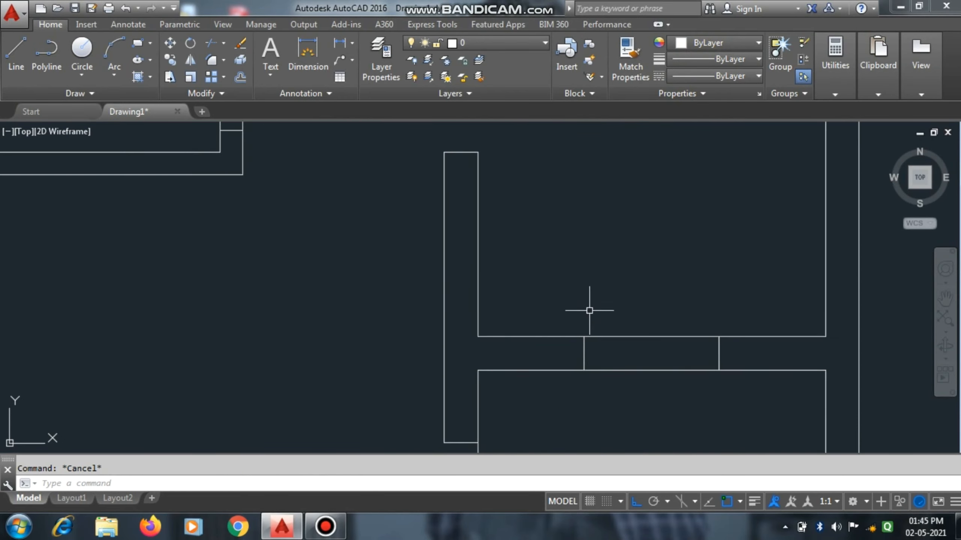
- Set the lineweight of the lower stair flight's tread lines to Default and clear the selection
{"action": "scroll", "coordinate": [586, 311], "scroll_direction": "down", "scroll_amount": 8}
{"action": "scroll", "coordinate": [535, 360], "scroll_direction": "up", "scroll_amount": 9}
{"action": "left_click", "coordinate": [814, 302]}
{"action": "left_click", "coordinate": [605, 377]}
{"action": "left_click", "coordinate": [591, 361]}
{"action": "left_click", "coordinate": [738, 59]}
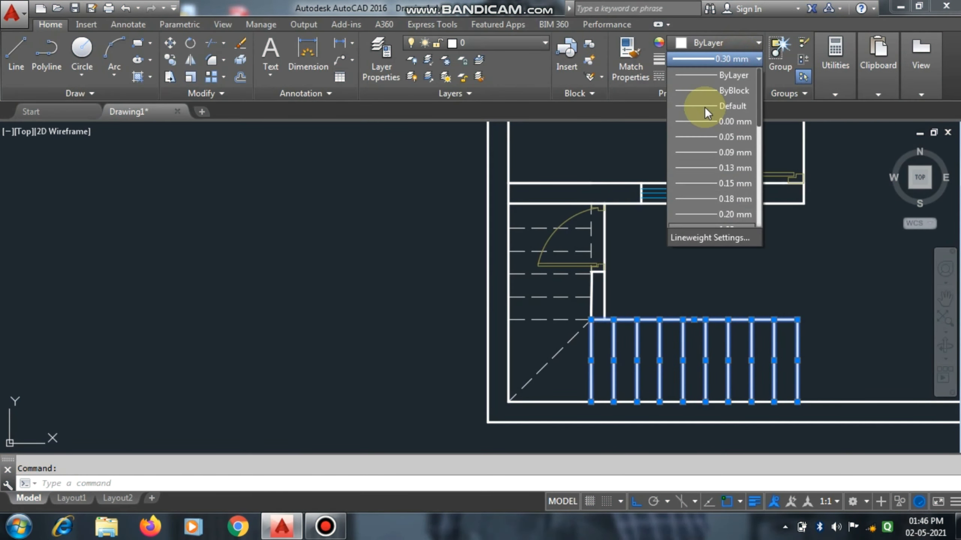
{"action": "key", "text": "Escape"}
- Examine the finished floor plan's heavy walls, doors, windows, dashed steps and lower stair flight
{"action": "scroll", "coordinate": [455, 233], "scroll_direction": "down", "scroll_amount": 4}
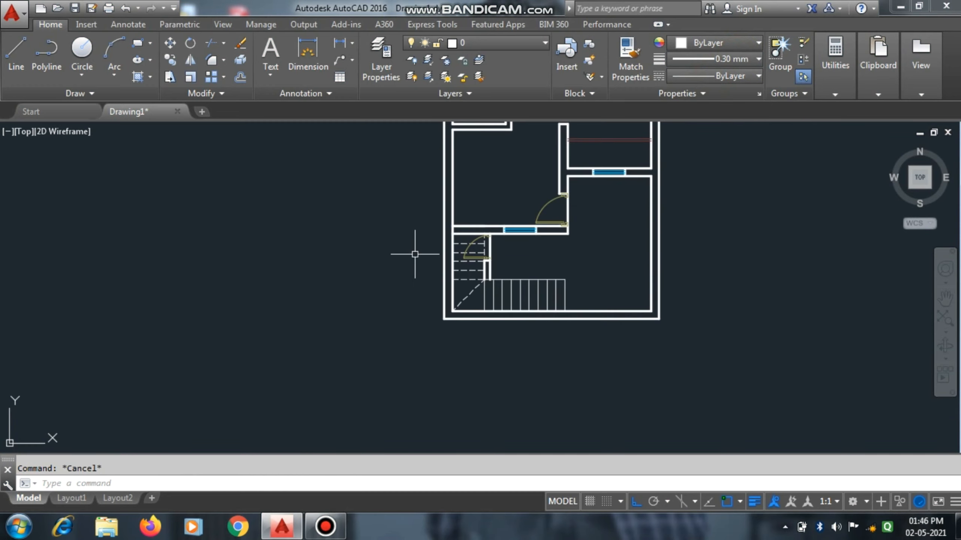
{"action": "scroll", "coordinate": [435, 326], "scroll_direction": "up", "scroll_amount": 1}
{"action": "scroll", "coordinate": [475, 251], "scroll_direction": "up", "scroll_amount": 4}
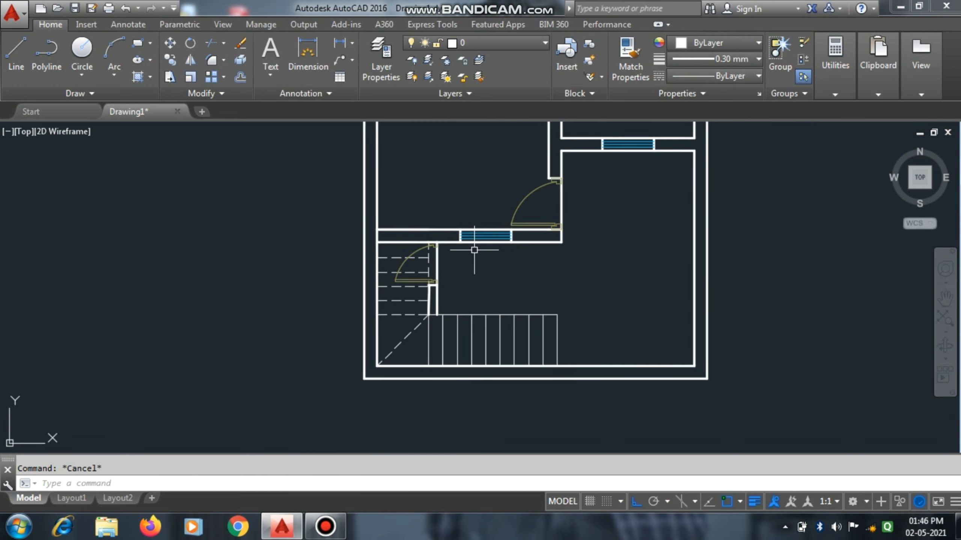
{"action": "scroll", "coordinate": [457, 343], "scroll_direction": "down", "scroll_amount": 4}
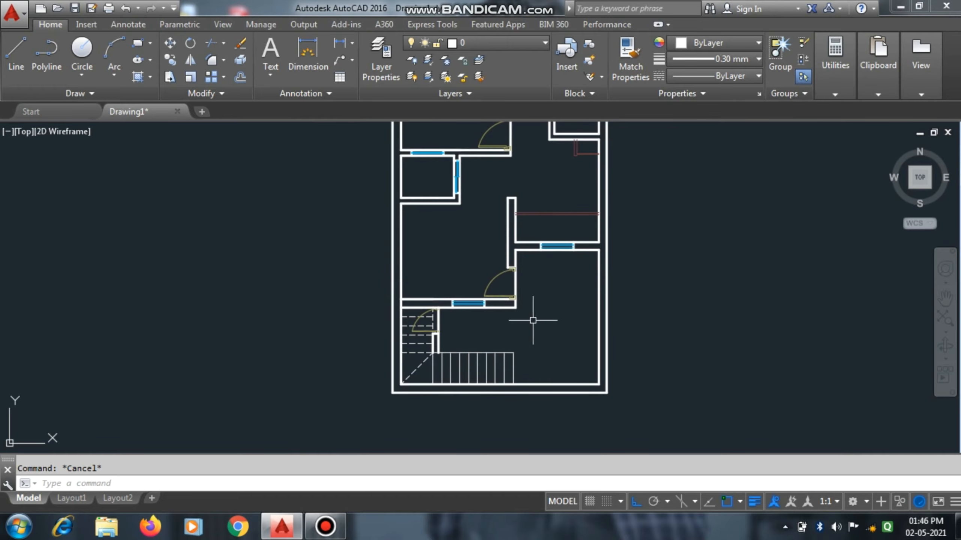
{"action": "scroll", "coordinate": [535, 318], "scroll_direction": "up", "scroll_amount": 4}
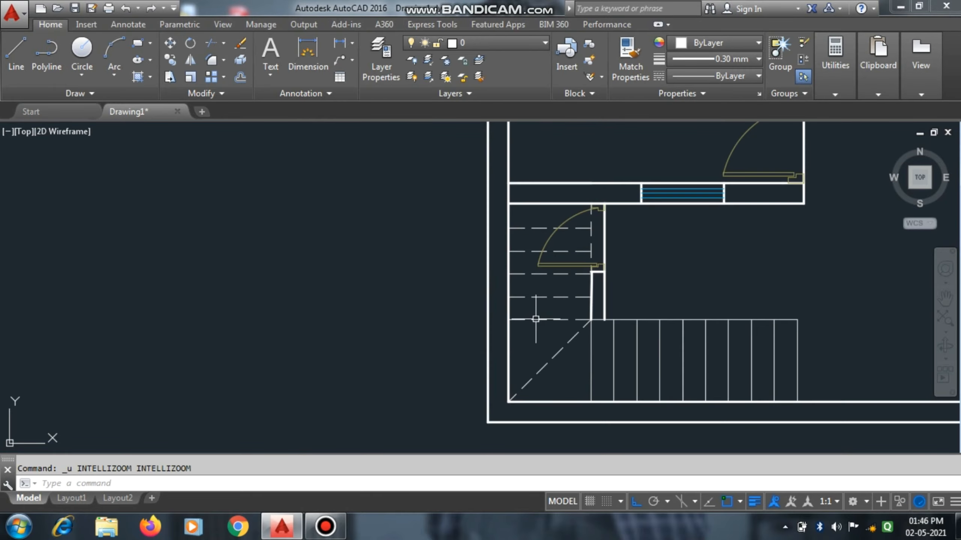
{"action": "scroll", "coordinate": [449, 366], "scroll_direction": "down", "scroll_amount": 6}
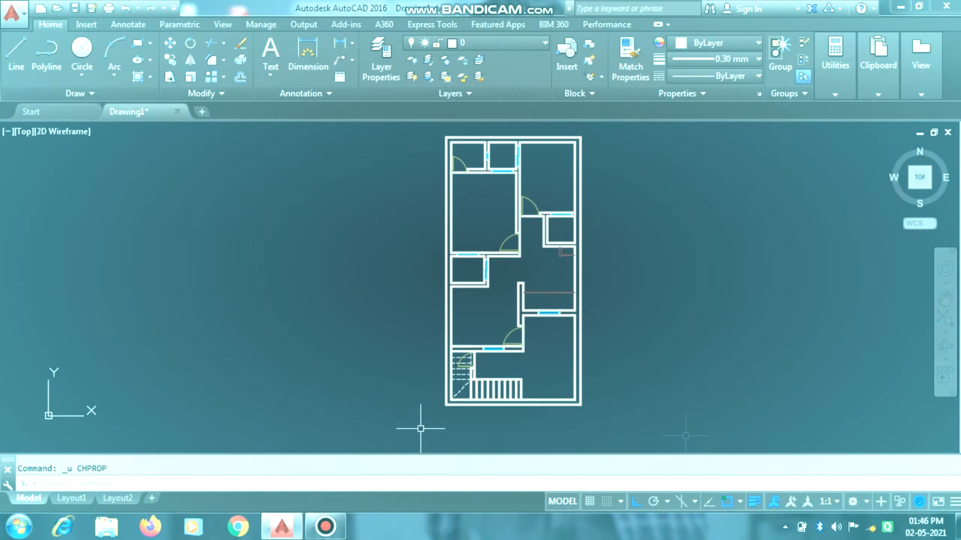
{"action": "scroll", "coordinate": [524, 207], "scroll_direction": "up", "scroll_amount": 4}
{"action": "scroll", "coordinate": [518, 224], "scroll_direction": "down", "scroll_amount": 4}
{"action": "scroll", "coordinate": [515, 234], "scroll_direction": "up", "scroll_amount": 4}
{"action": "scroll", "coordinate": [515, 234], "scroll_direction": "down", "scroll_amount": 4}
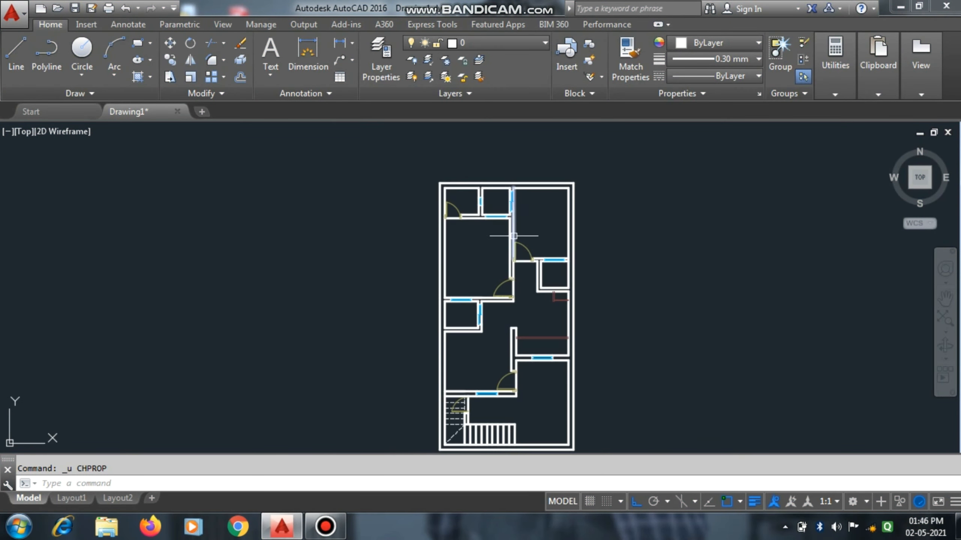
{"action": "scroll", "coordinate": [526, 314], "scroll_direction": "up", "scroll_amount": 2}
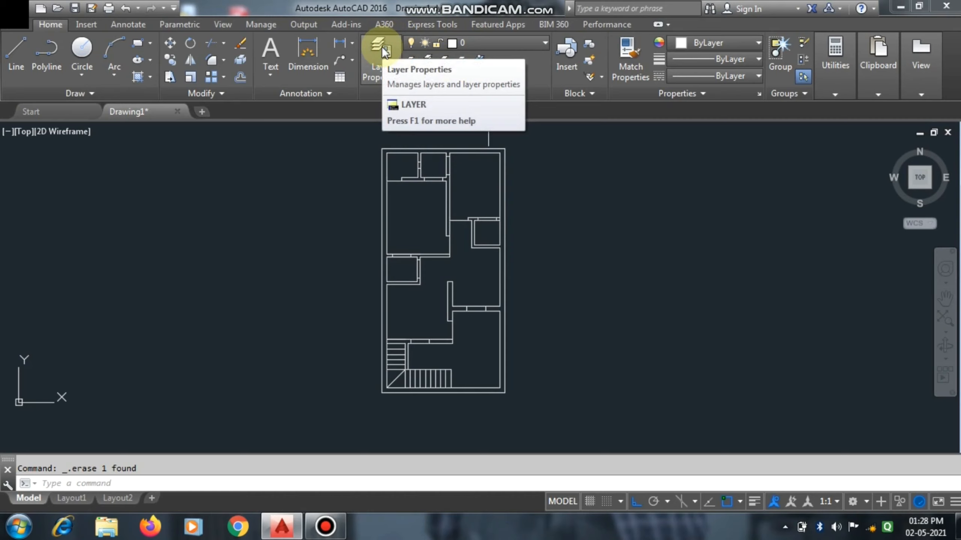
- Open the layer manager and create a new layer named door
{"action": "left_click", "coordinate": [382, 47]}
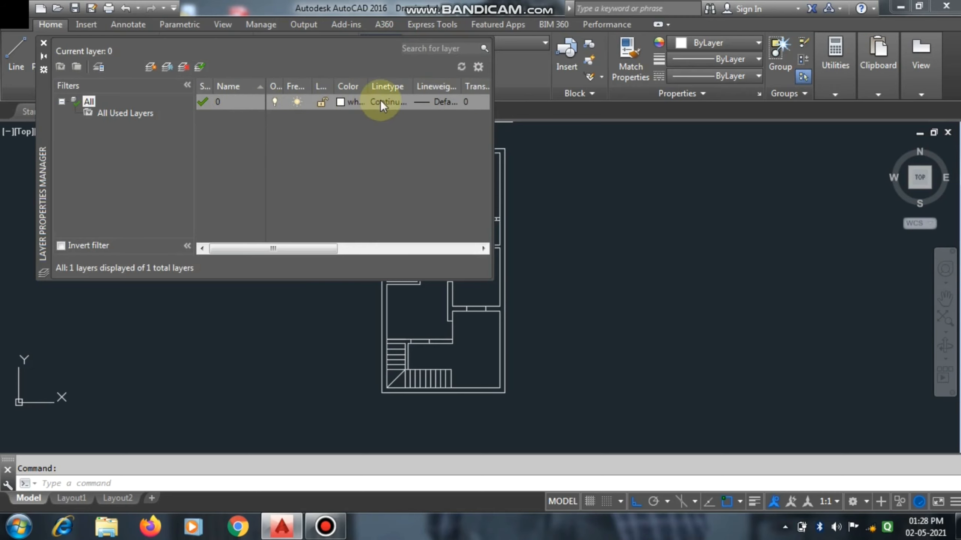
{"action": "left_click", "coordinate": [149, 68]}
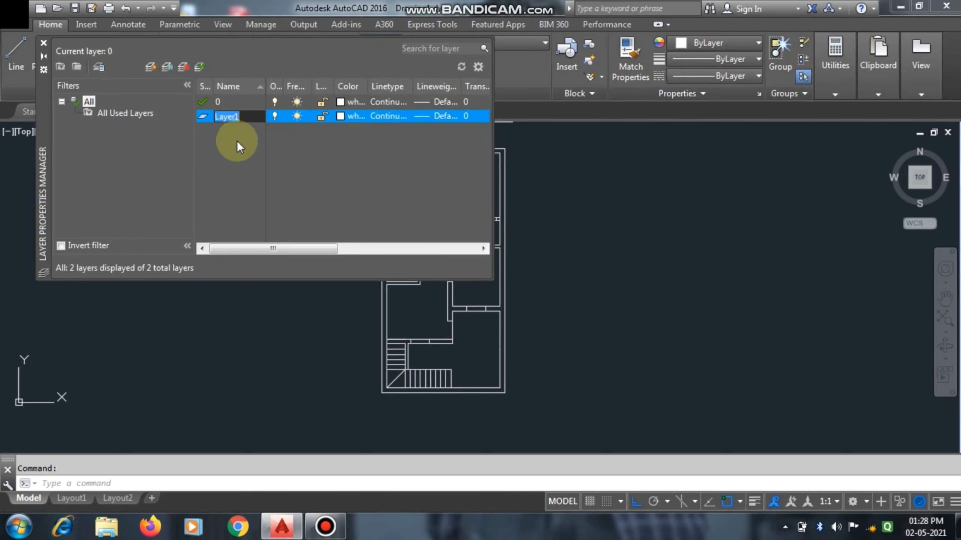
{"action": "type", "text": "door"}
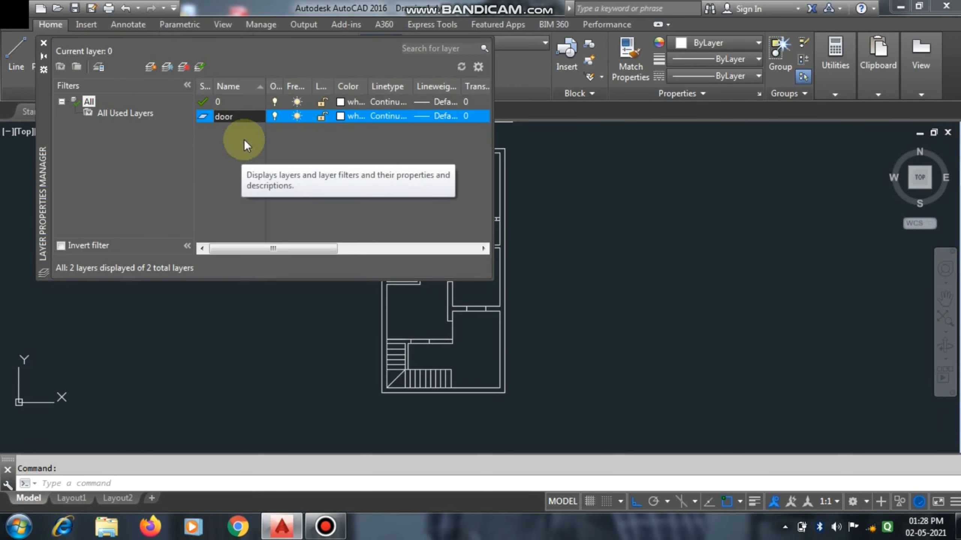
{"action": "key", "text": "Return"}
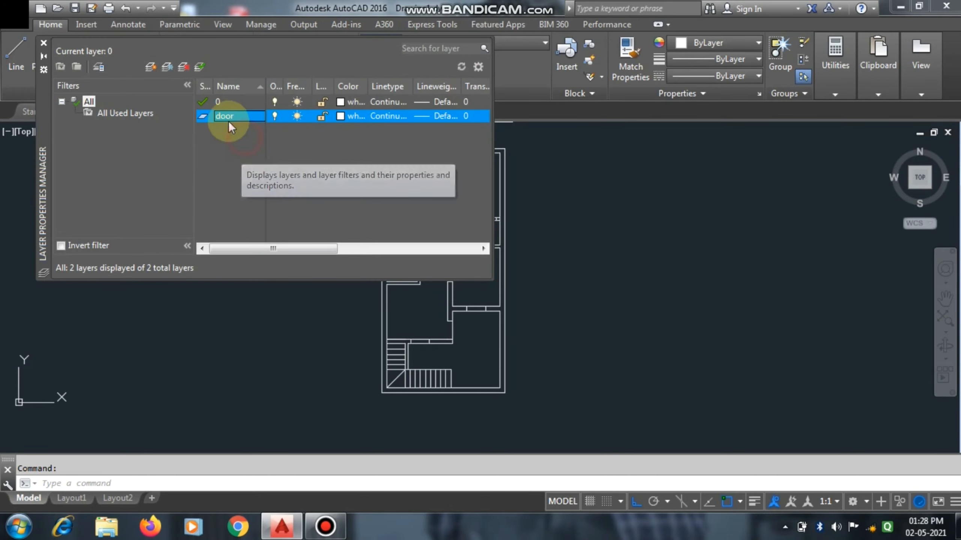
- Set the door layer's color to index color 53
{"action": "left_click", "coordinate": [340, 117]}
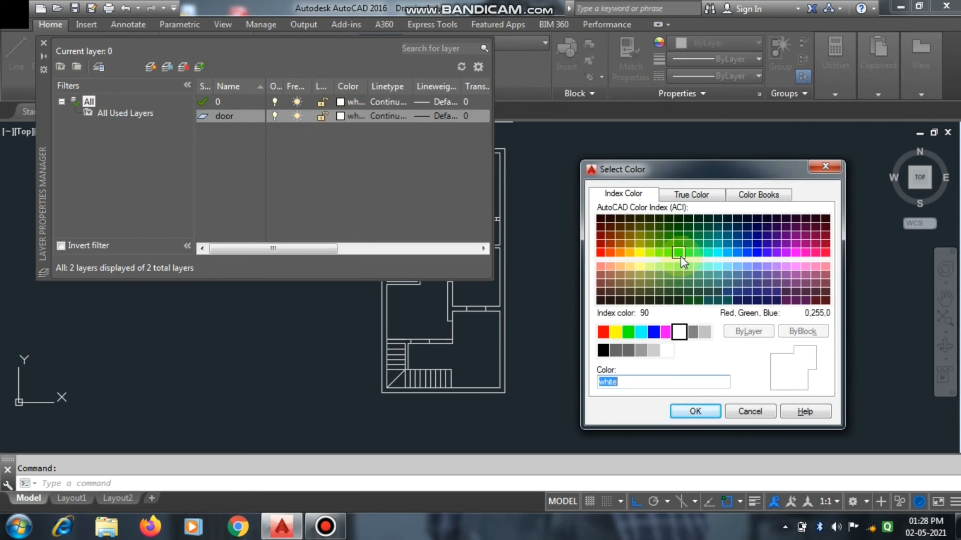
{"action": "left_click", "coordinate": [702, 252]}
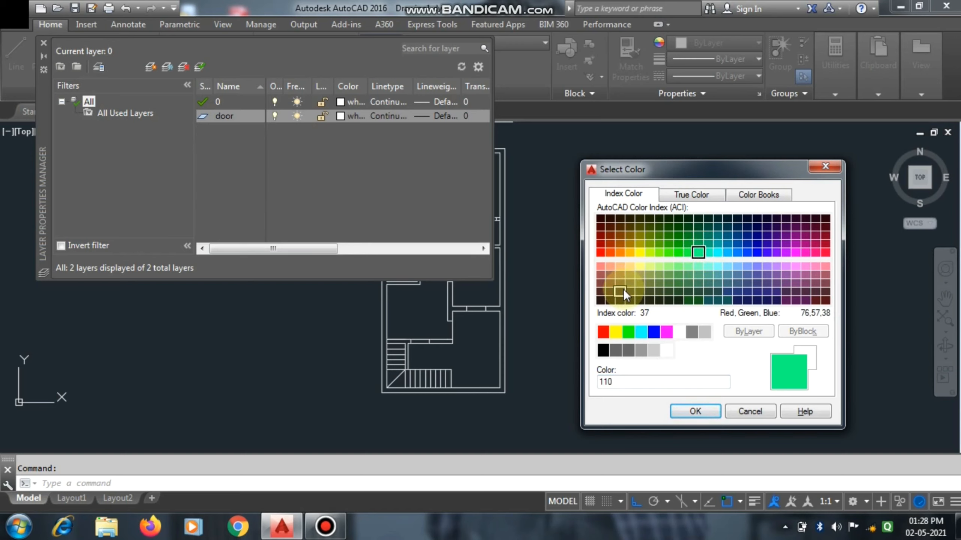
{"action": "left_click", "coordinate": [770, 291]}
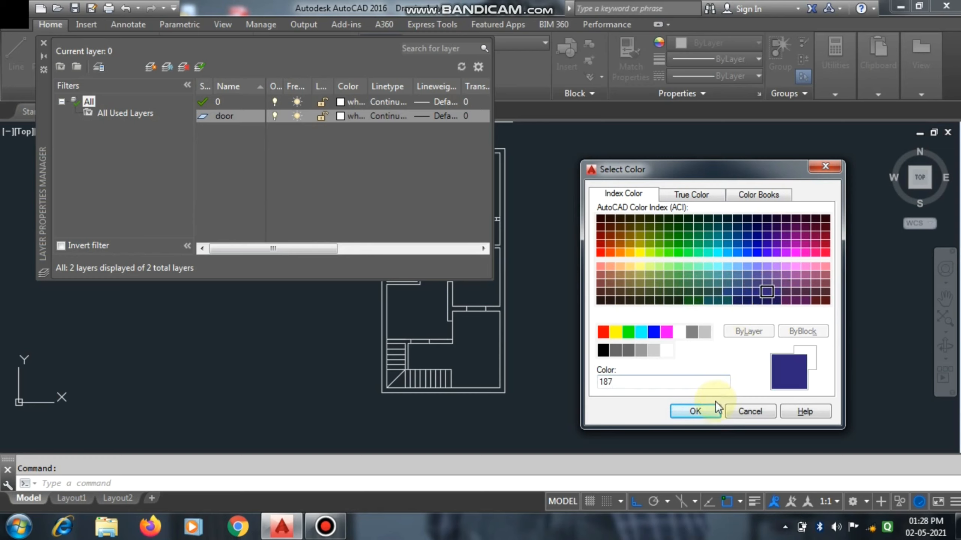
{"action": "left_click", "coordinate": [639, 278]}
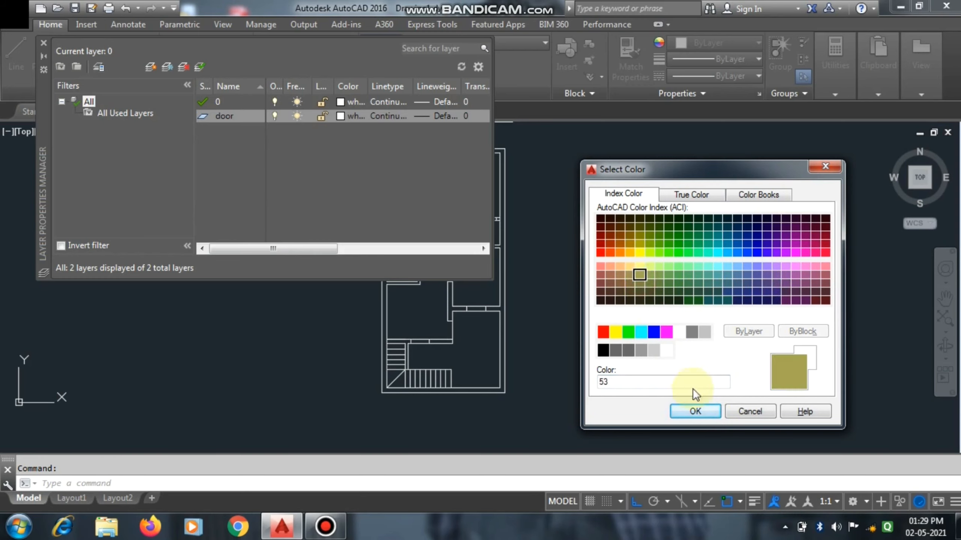
{"action": "left_click", "coordinate": [693, 411]}
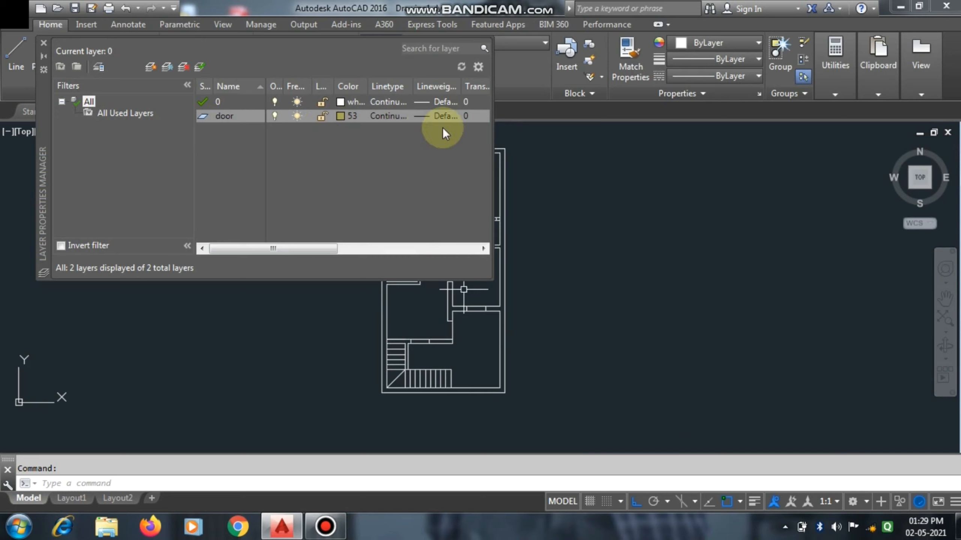
- Create a new layer named window and set its color to index color 140
{"action": "left_click", "coordinate": [148, 69]}
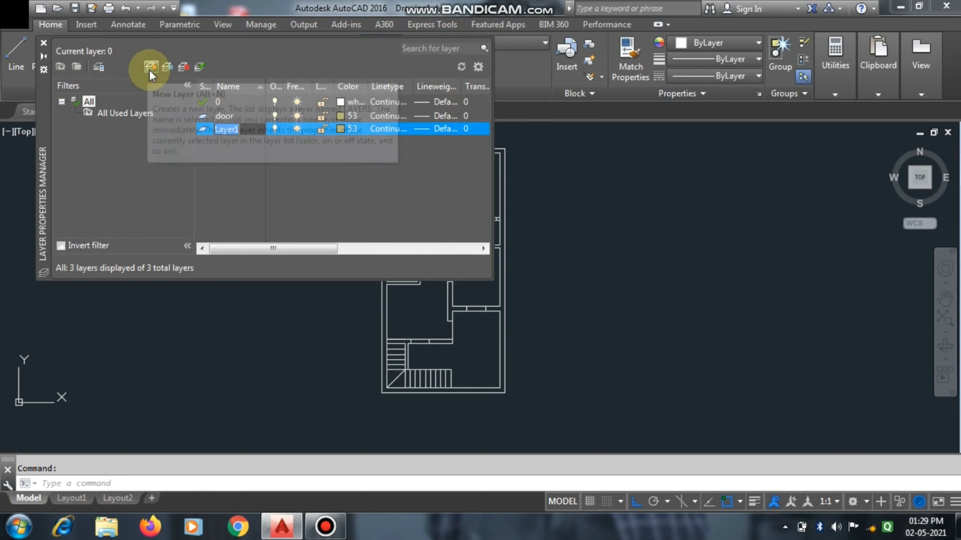
{"action": "type", "text": "window"}
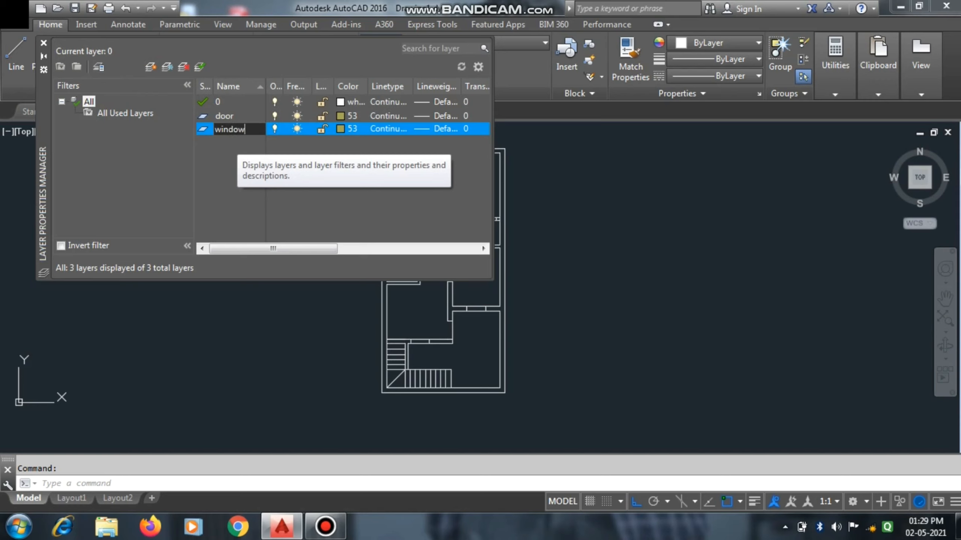
{"action": "left_click", "coordinate": [247, 156]}
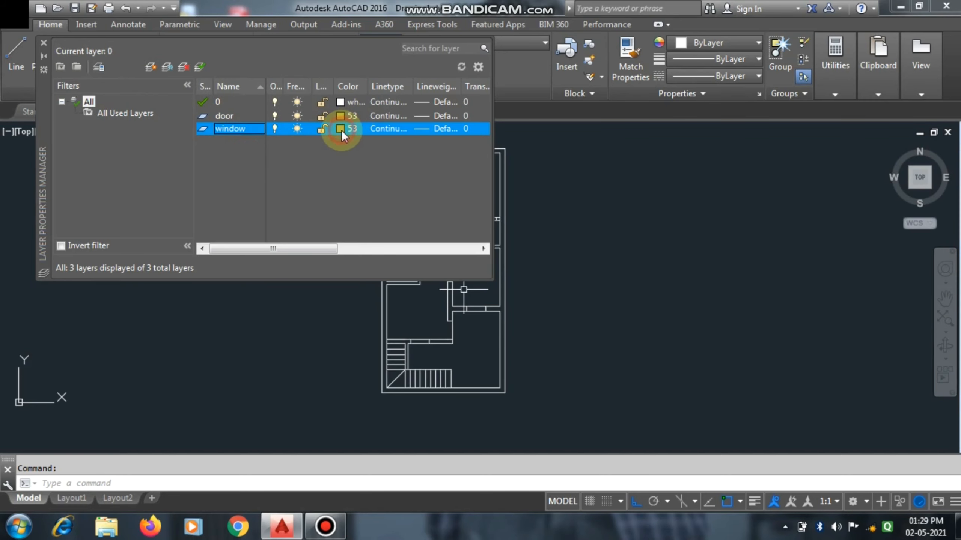
{"action": "left_click", "coordinate": [340, 129]}
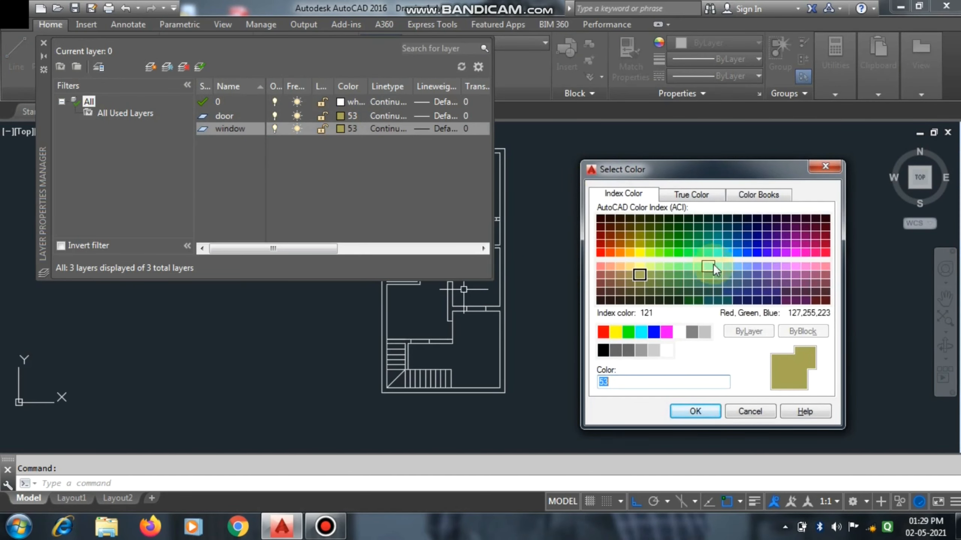
{"action": "left_click", "coordinate": [727, 254]}
{"action": "left_click", "coordinate": [676, 410]}
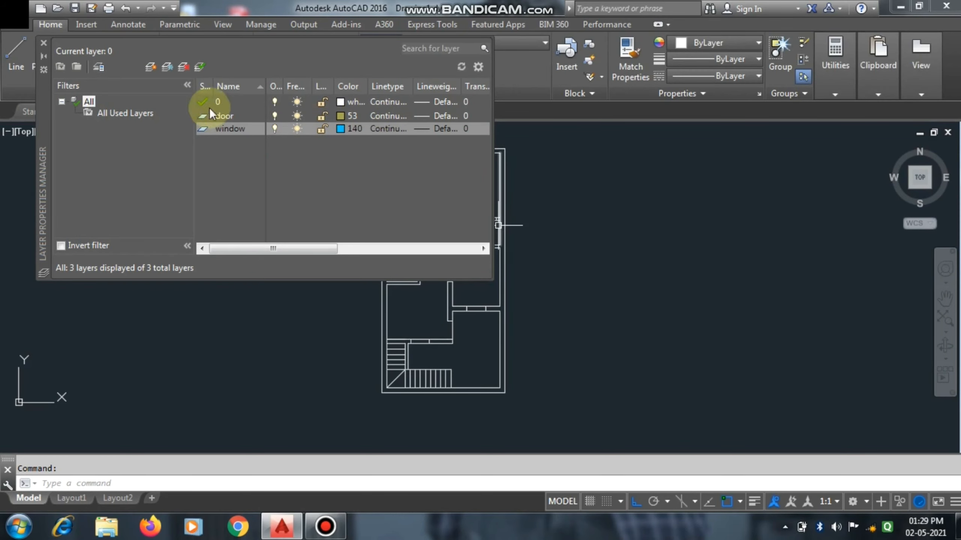
- Create a new layer named dot line and set its color to white
{"action": "left_click", "coordinate": [150, 68]}
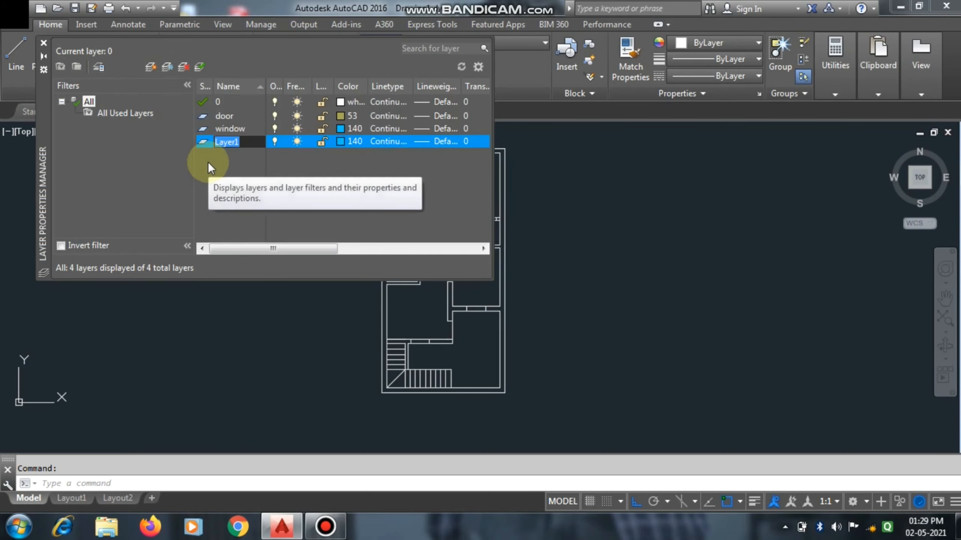
{"action": "type", "text": "dot line"}
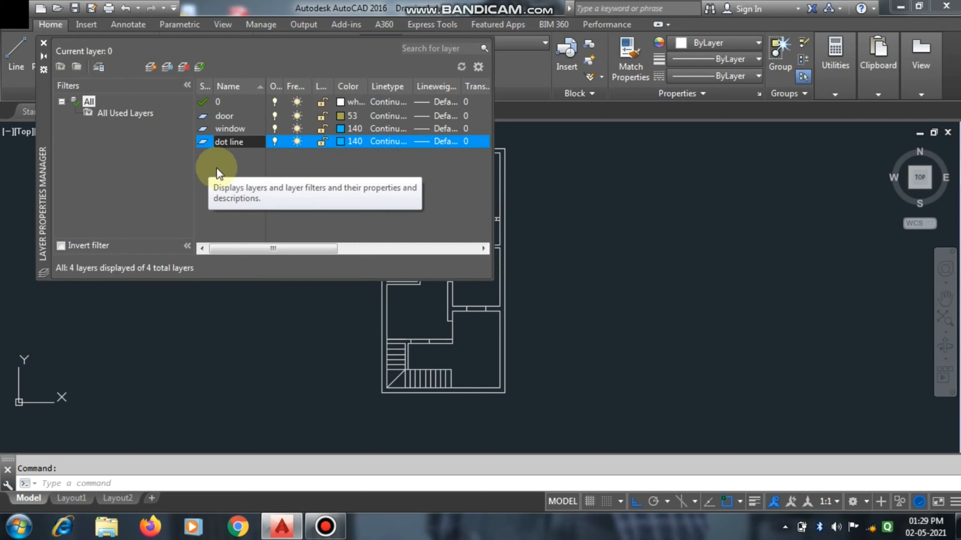
{"action": "left_click", "coordinate": [341, 142]}
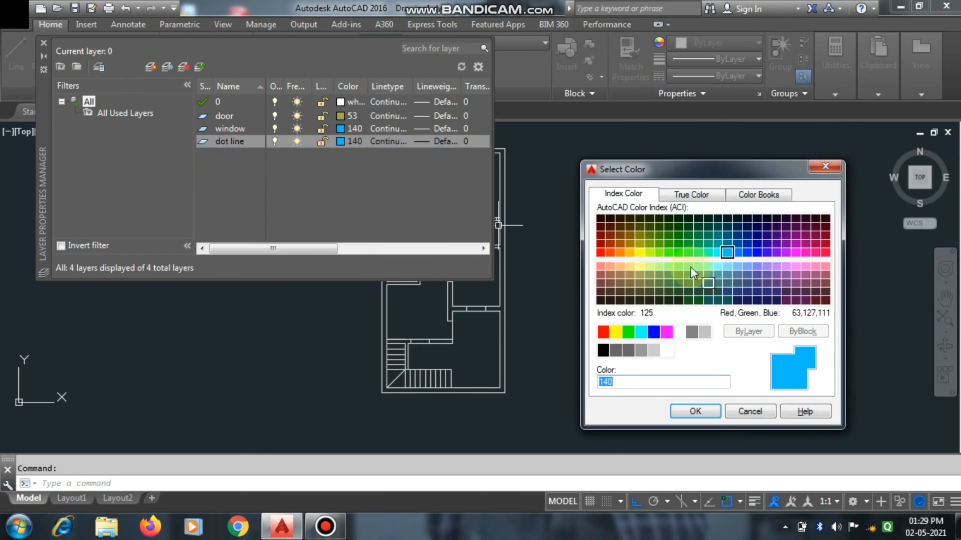
{"action": "left_click", "coordinate": [679, 335]}
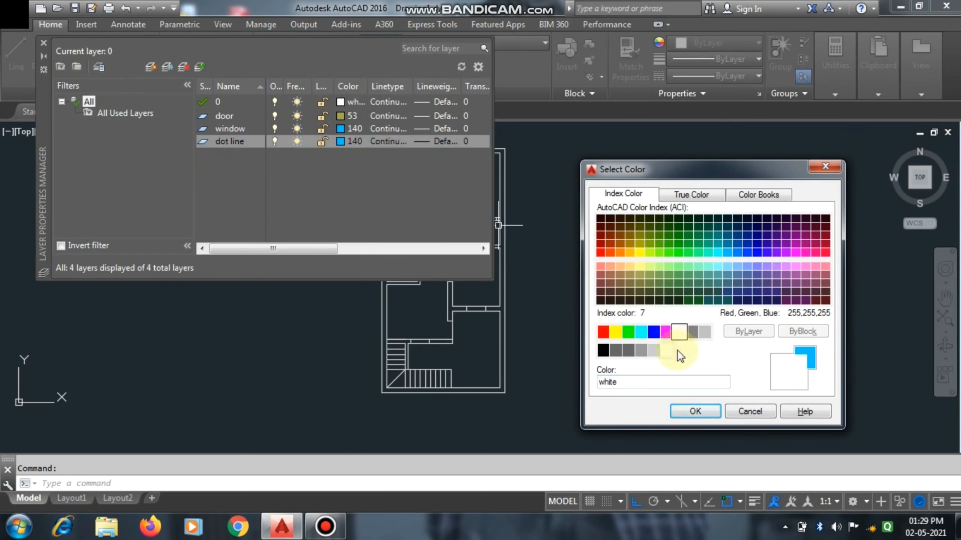
{"action": "left_click", "coordinate": [679, 414]}
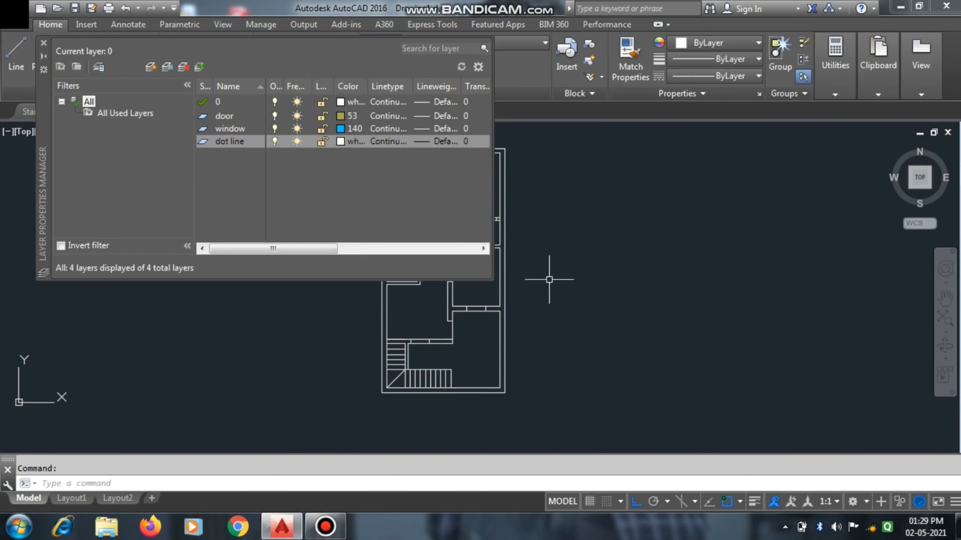
- Load the HIDDEN linetype from acadiso.lin for the dot line layer
{"action": "left_click", "coordinate": [426, 141]}
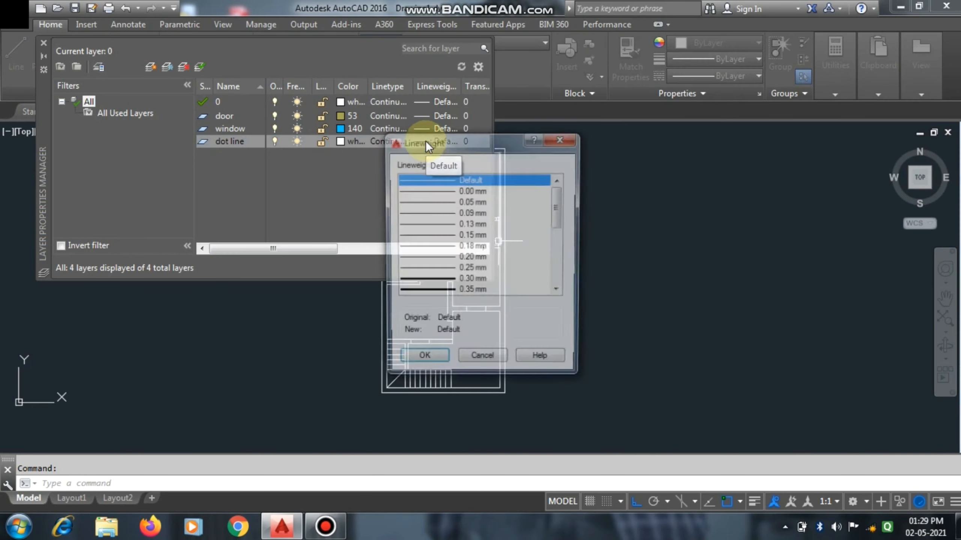
{"action": "left_click", "coordinate": [568, 137]}
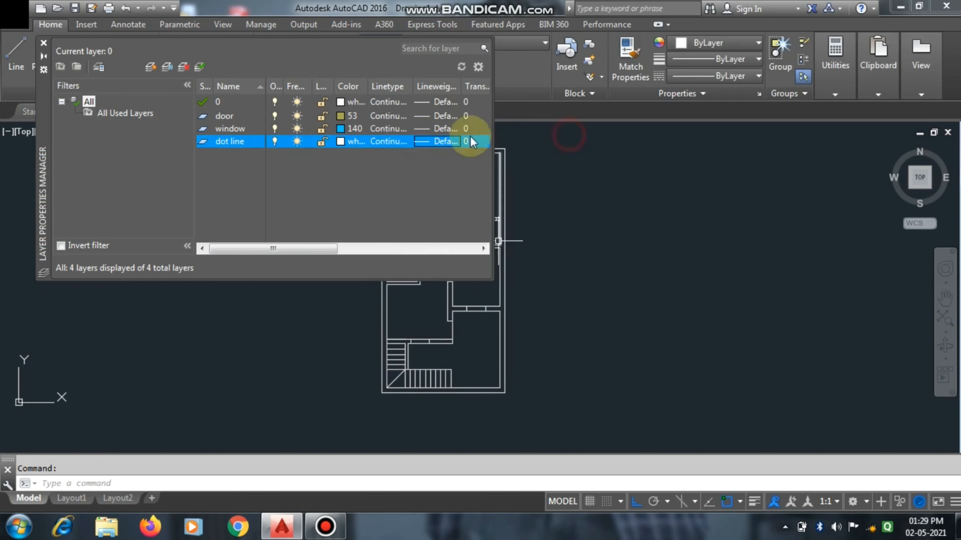
{"action": "left_click", "coordinate": [387, 142]}
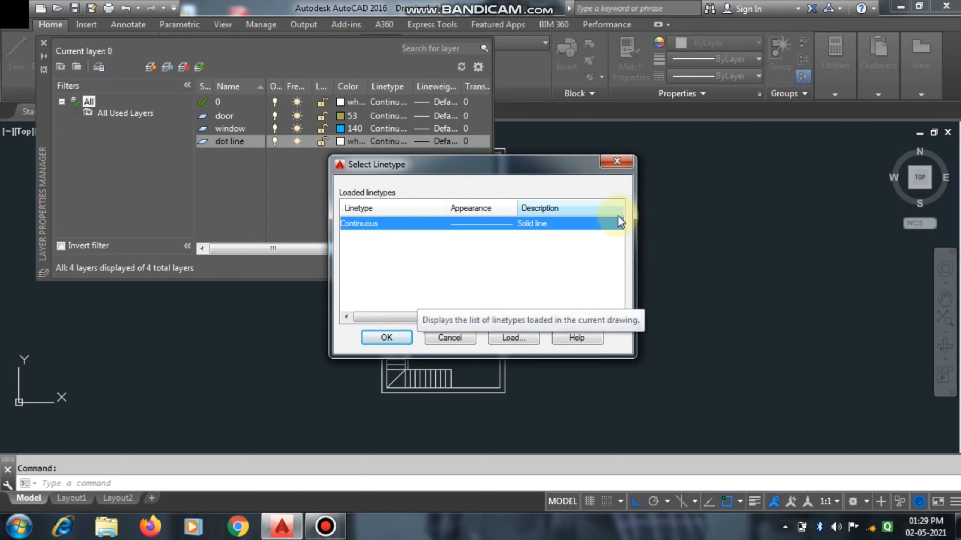
{"action": "left_click", "coordinate": [508, 341]}
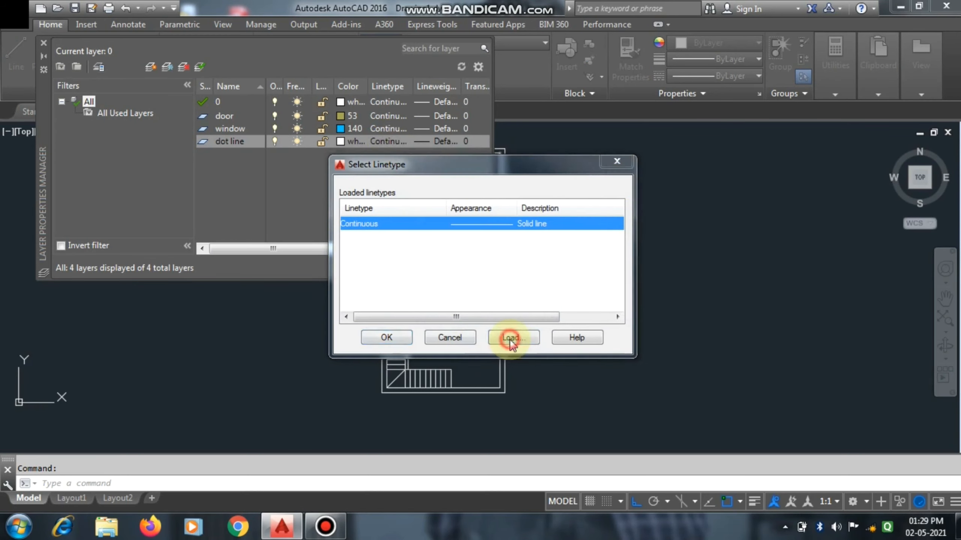
{"action": "left_click_drag", "start_coordinate": [619, 228], "coordinate": [622, 282]}
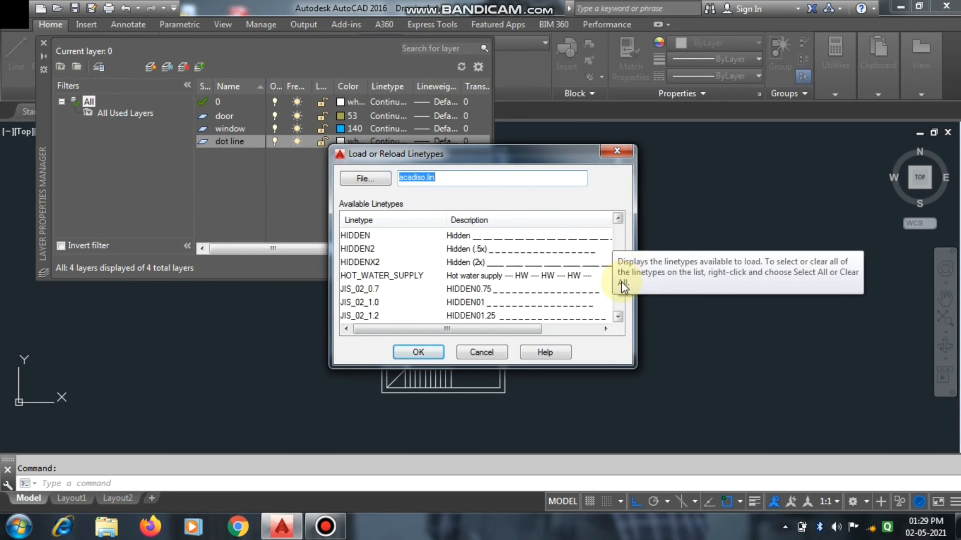
{"action": "left_click", "coordinate": [505, 236]}
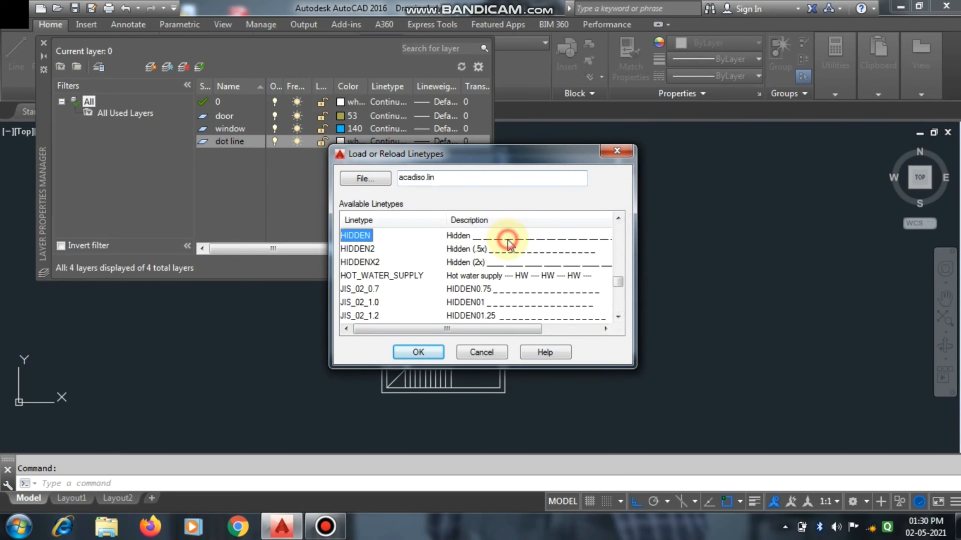
{"action": "left_click", "coordinate": [407, 350]}
- Assign the HIDDEN linetype to the dot line layer and close the layer manager
{"action": "left_click", "coordinate": [488, 238]}
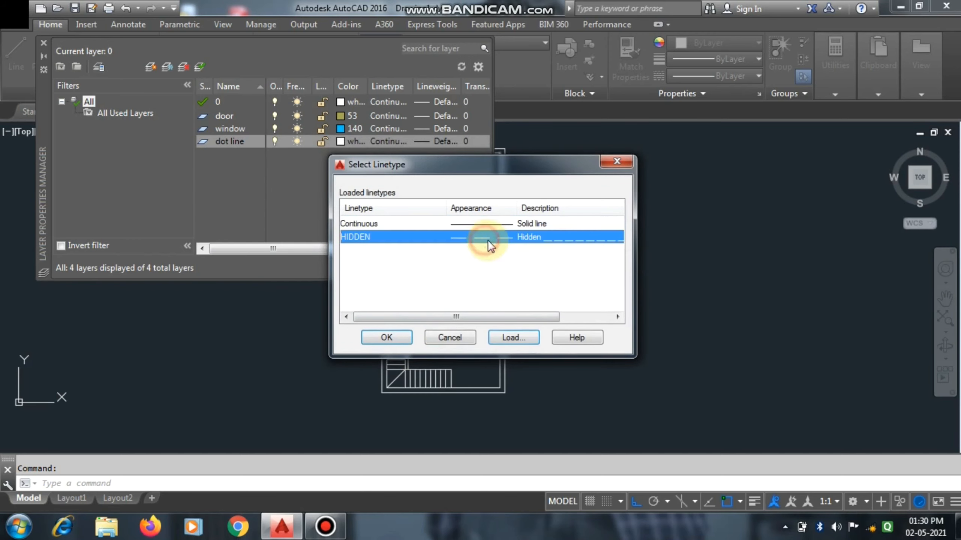
{"action": "left_click", "coordinate": [380, 334]}
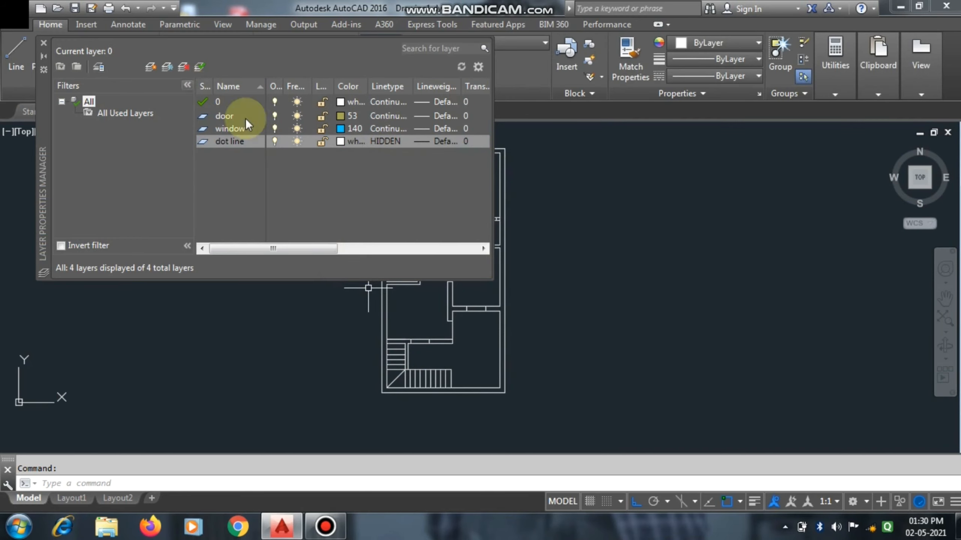
{"action": "left_click", "coordinate": [44, 43]}
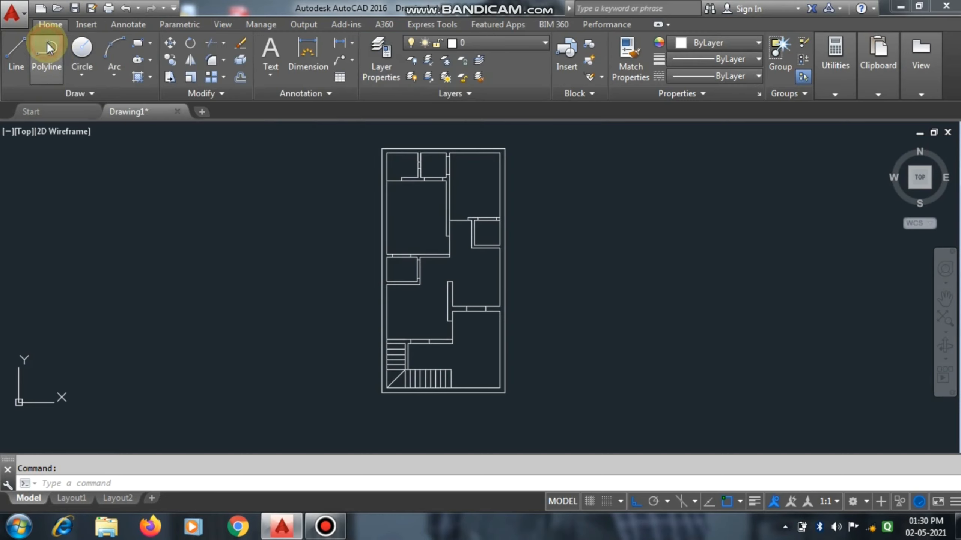
- Make door the current layer and draw a rectangle about 3 1/2" by 4" under the wall end at the door opening's upper right corner
{"action": "left_click", "coordinate": [506, 43]}
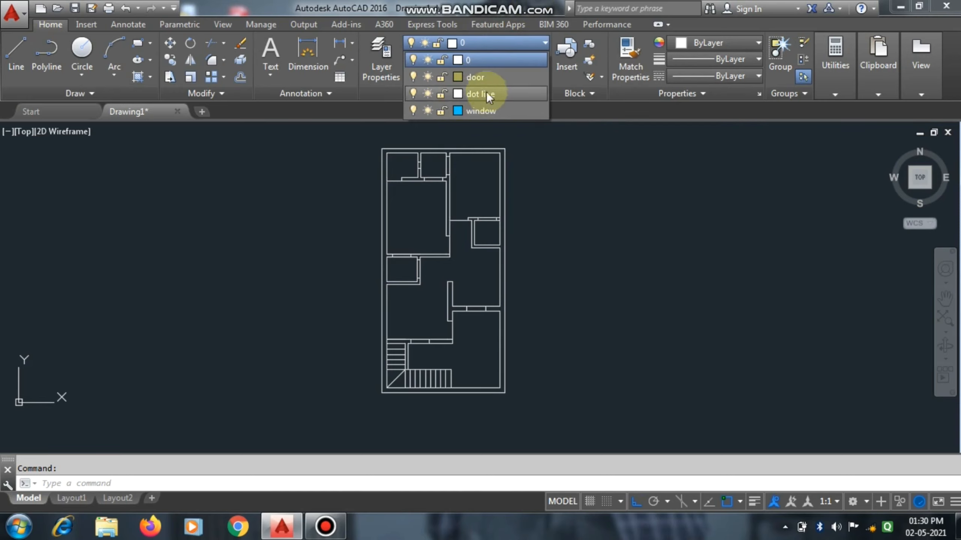
{"action": "left_click", "coordinate": [478, 75]}
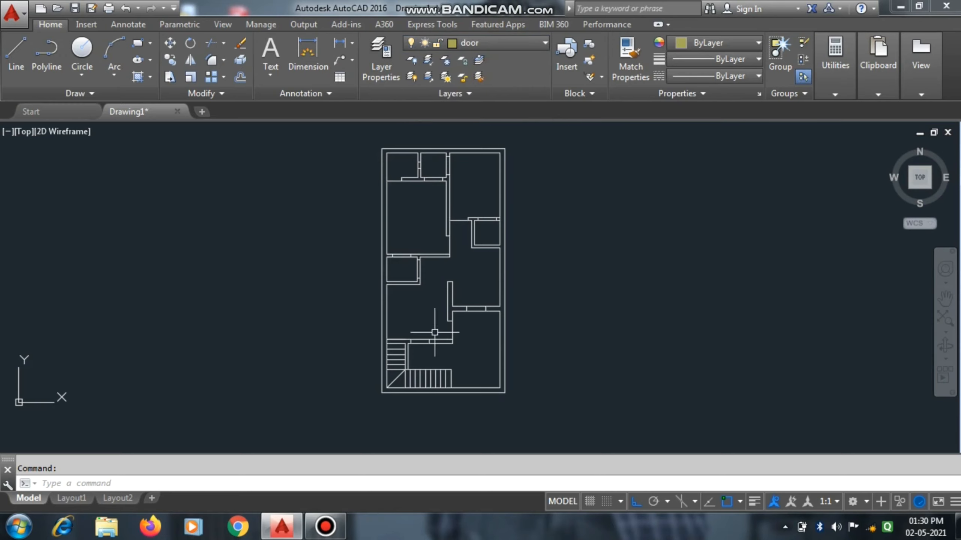
{"action": "scroll", "coordinate": [447, 330], "scroll_direction": "up", "scroll_amount": 6}
{"action": "scroll", "coordinate": [436, 276], "scroll_direction": "up", "scroll_amount": 4}
{"action": "type", "text": "ec"}
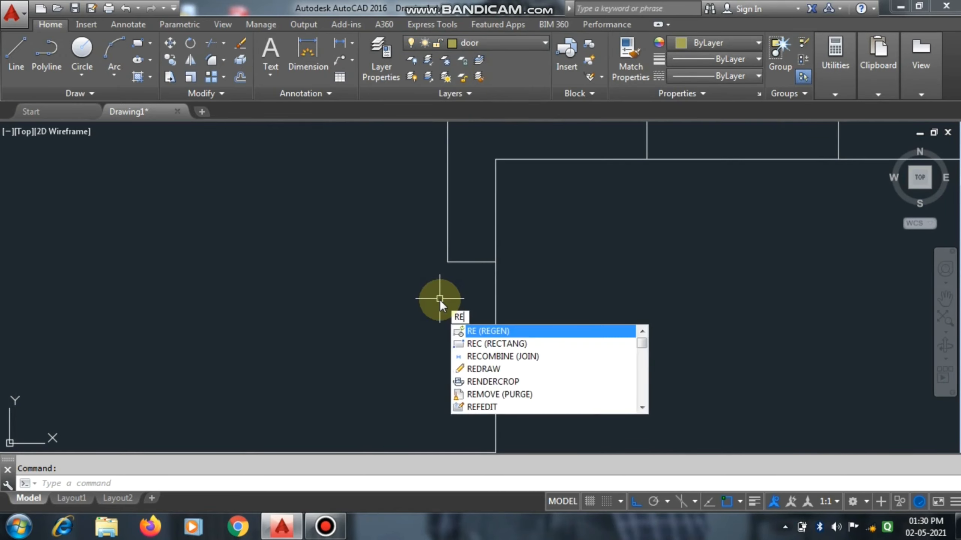
{"action": "key", "text": "Return"}
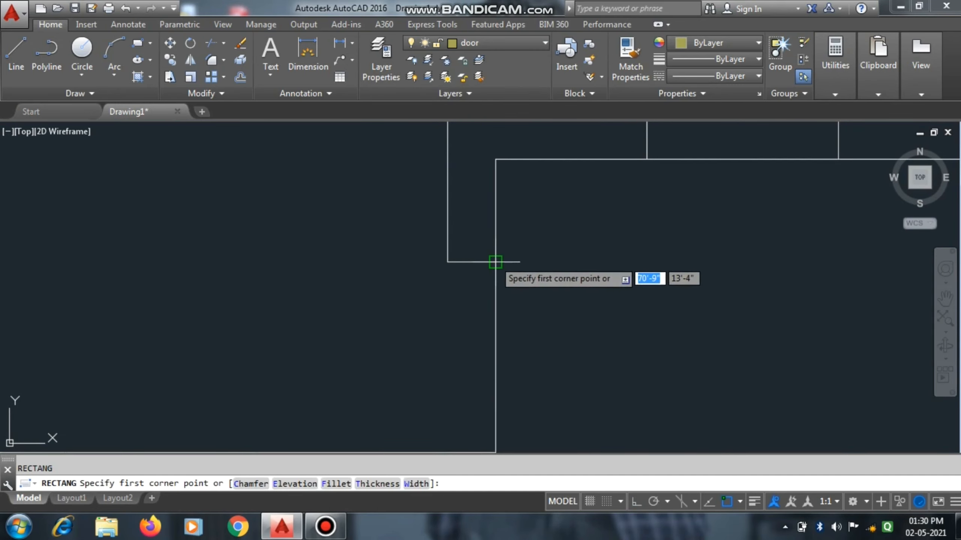
{"action": "left_click", "coordinate": [495, 261]}
{"action": "scroll", "coordinate": [475, 279], "scroll_direction": "up", "scroll_amount": 4}
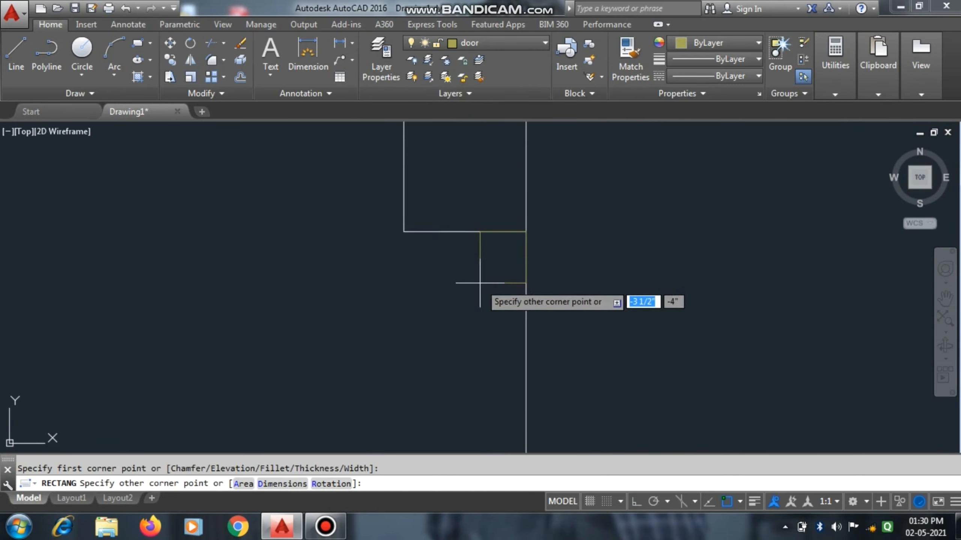
{"action": "left_click", "coordinate": [480, 283]}
{"action": "scroll", "coordinate": [488, 250], "scroll_direction": "down", "scroll_amount": 4}
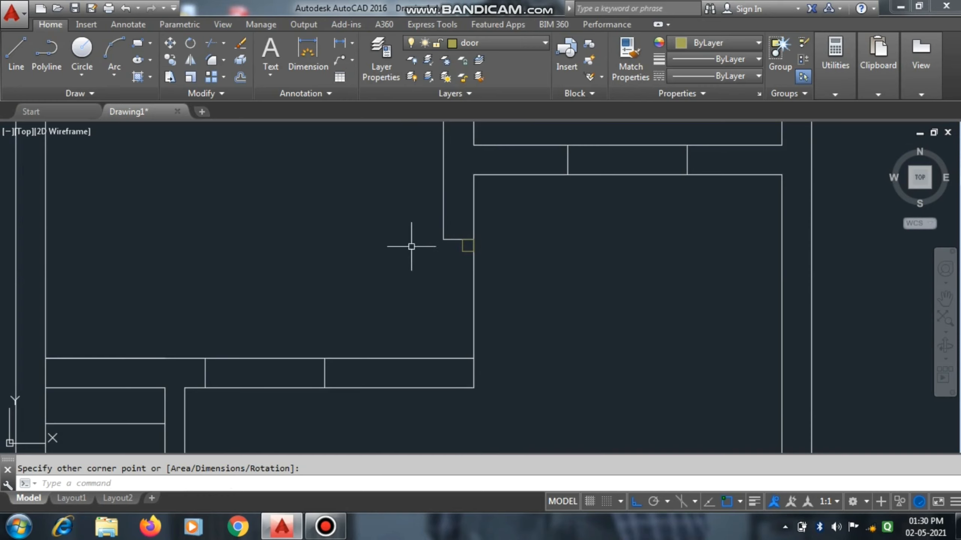
- Draw a second, shallower rectangle under the wall end, extending left from the first rectangle's upper left corner
{"action": "scroll", "coordinate": [431, 245], "scroll_direction": "up", "scroll_amount": 5}
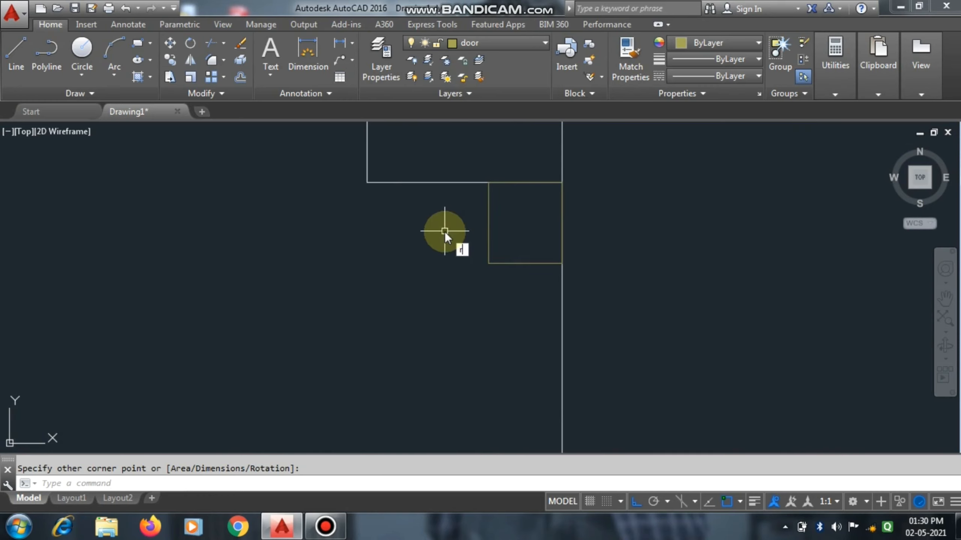
{"action": "type", "text": "ec"}
{"action": "key", "text": "Return"}
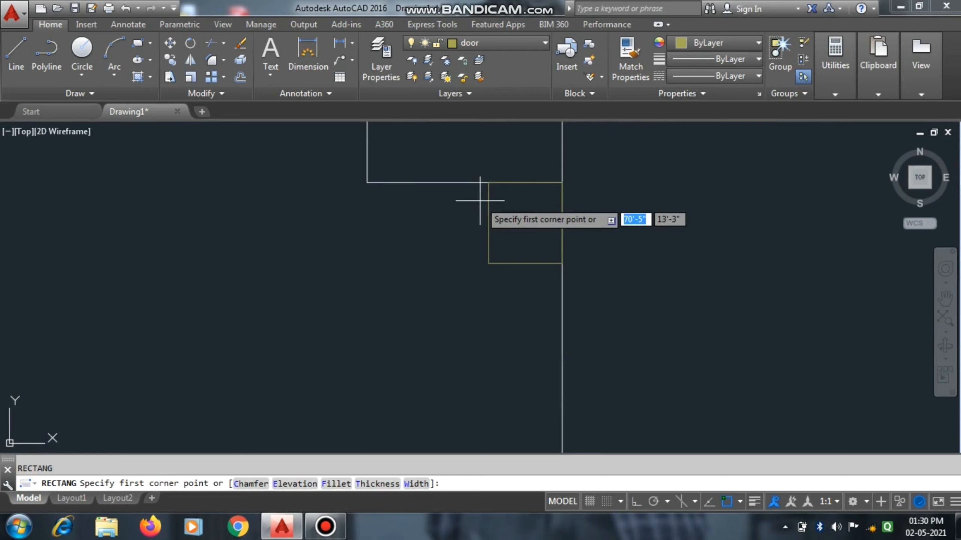
{"action": "key", "text": "Escape"}
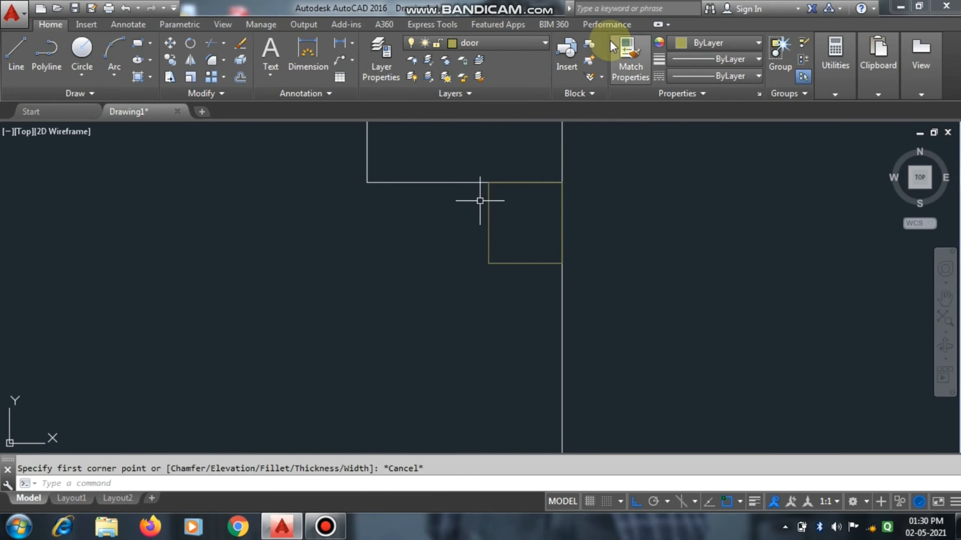
{"action": "type", "text": "rec"}
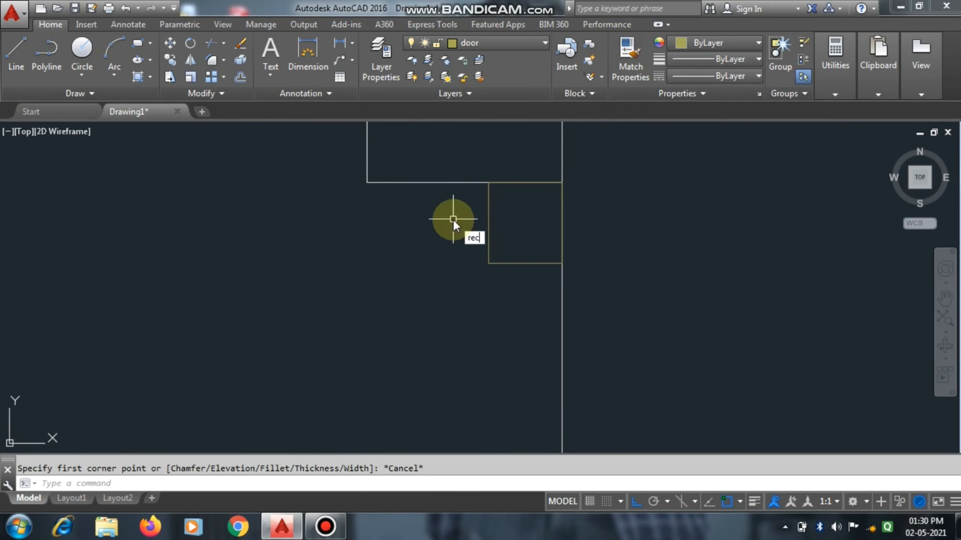
{"action": "key", "text": "Return"}
{"action": "left_click", "coordinate": [488, 182]}
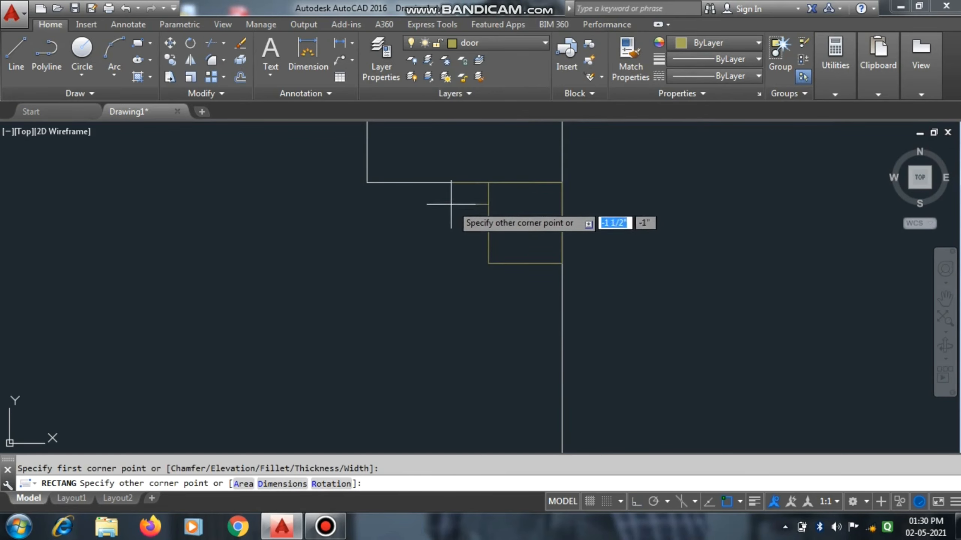
{"action": "left_click", "coordinate": [411, 231]}
- Trim away the shared edge between the two rectangles to form a single stepped door frame profile
{"action": "scroll", "coordinate": [530, 182], "scroll_direction": "down", "scroll_amount": 5}
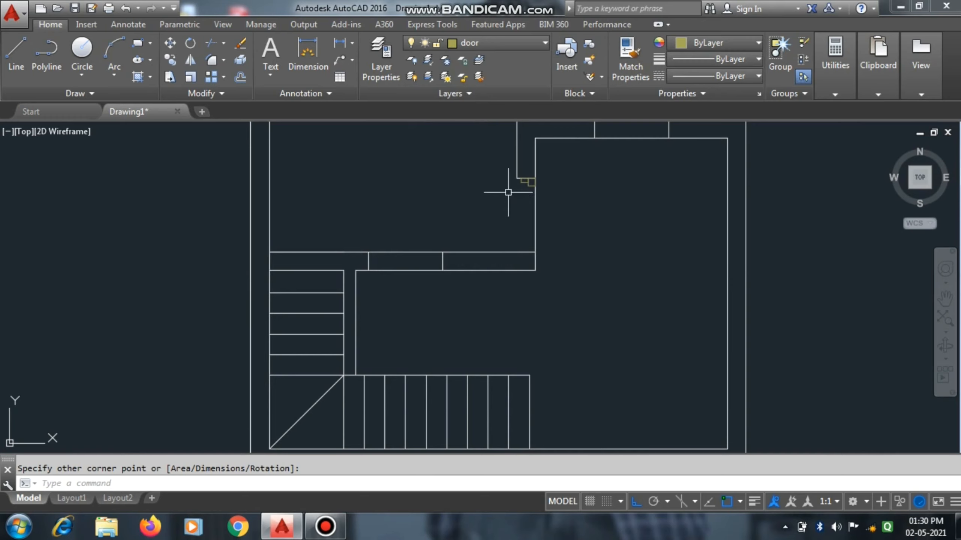
{"action": "scroll", "coordinate": [518, 172], "scroll_direction": "up", "scroll_amount": 2}
{"action": "scroll", "coordinate": [517, 171], "scroll_direction": "up", "scroll_amount": 2}
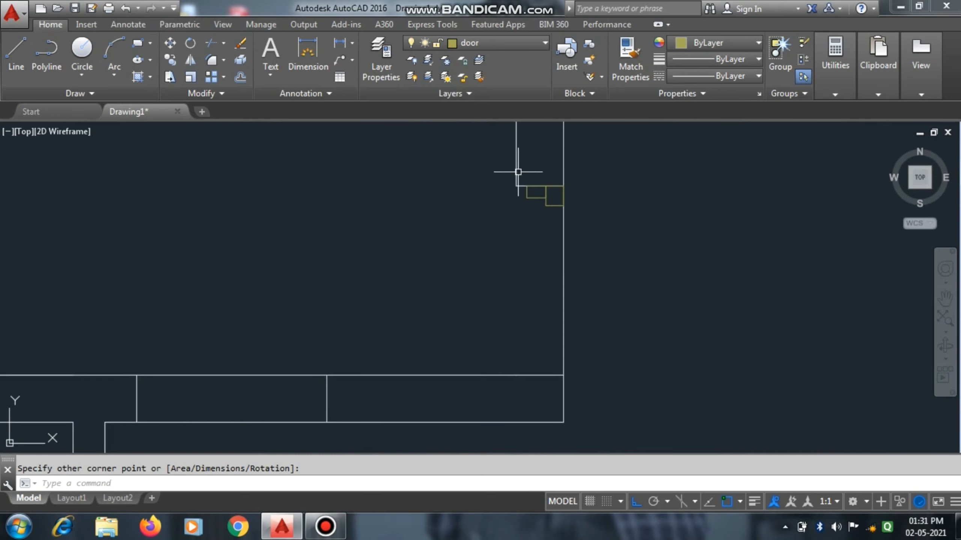
{"action": "scroll", "coordinate": [518, 172], "scroll_direction": "up", "scroll_amount": 2}
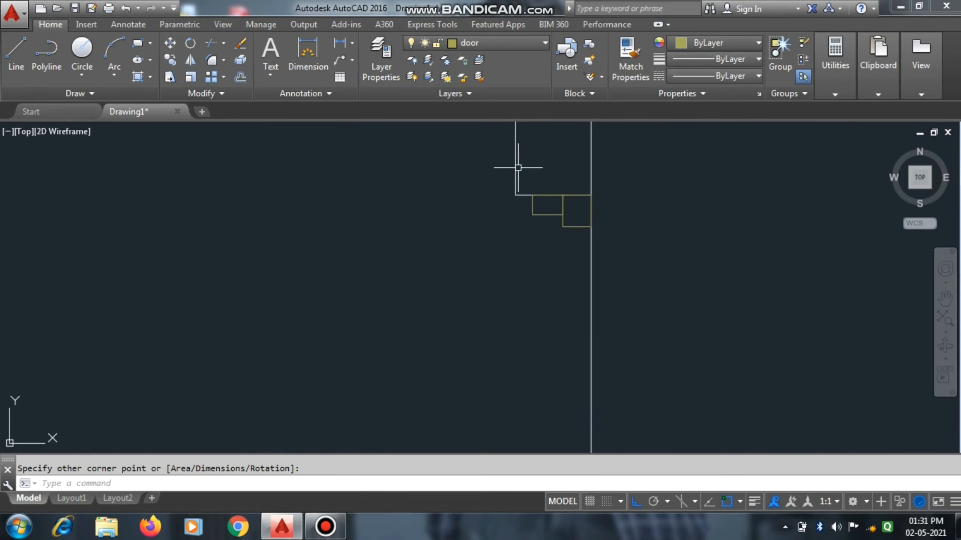
{"action": "scroll", "coordinate": [518, 168], "scroll_direction": "down", "scroll_amount": 5}
{"action": "scroll", "coordinate": [523, 178], "scroll_direction": "up", "scroll_amount": 7}
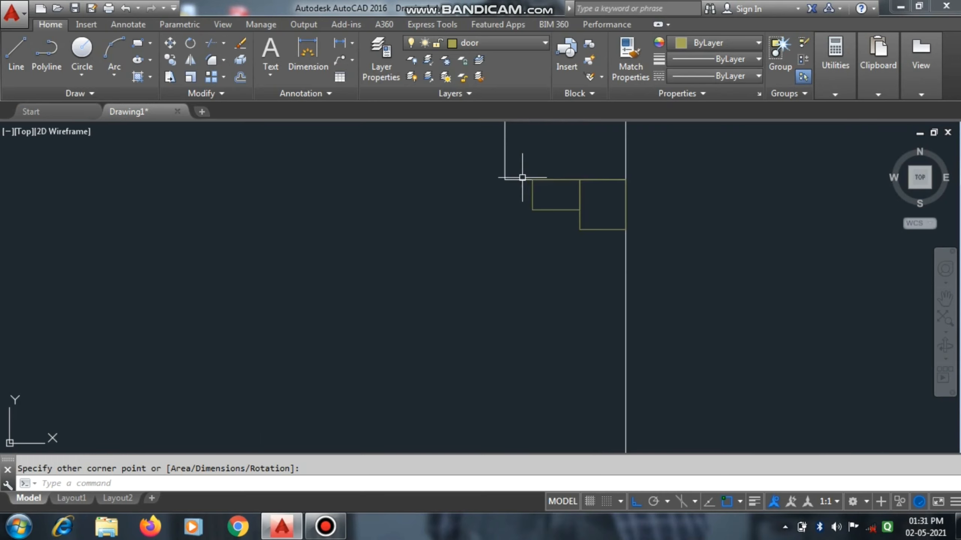
{"action": "type", "text": "r"}
{"action": "key", "text": "Return"}
{"action": "key", "text": "Return"}
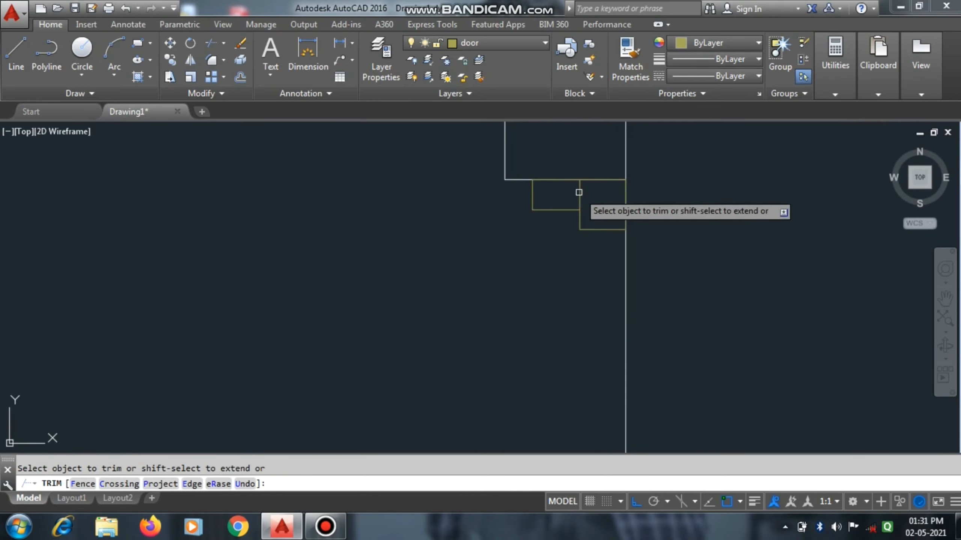
{"action": "key", "text": "Escape"}
- Group the two trimmed outlines of the door frame profile
{"action": "left_click", "coordinate": [553, 210]}
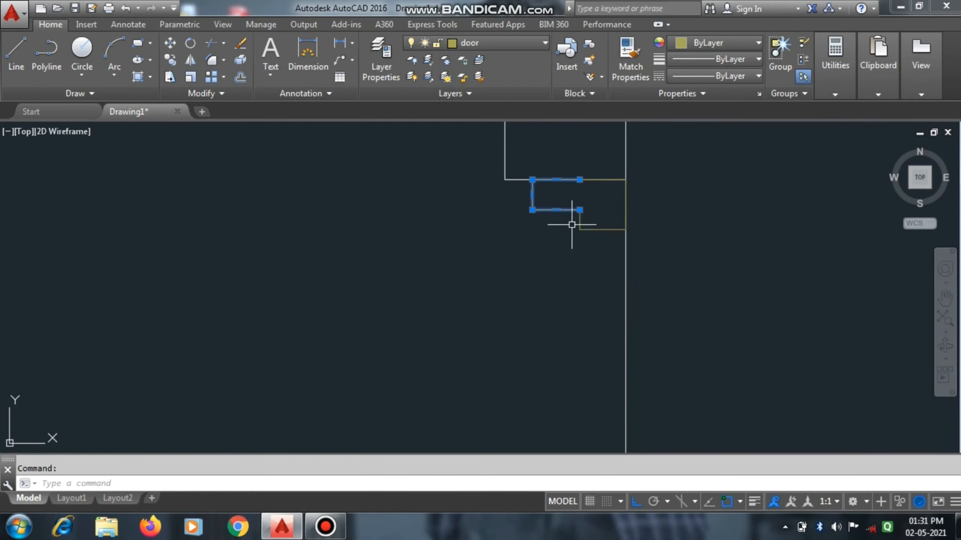
{"action": "left_click", "coordinate": [580, 224]}
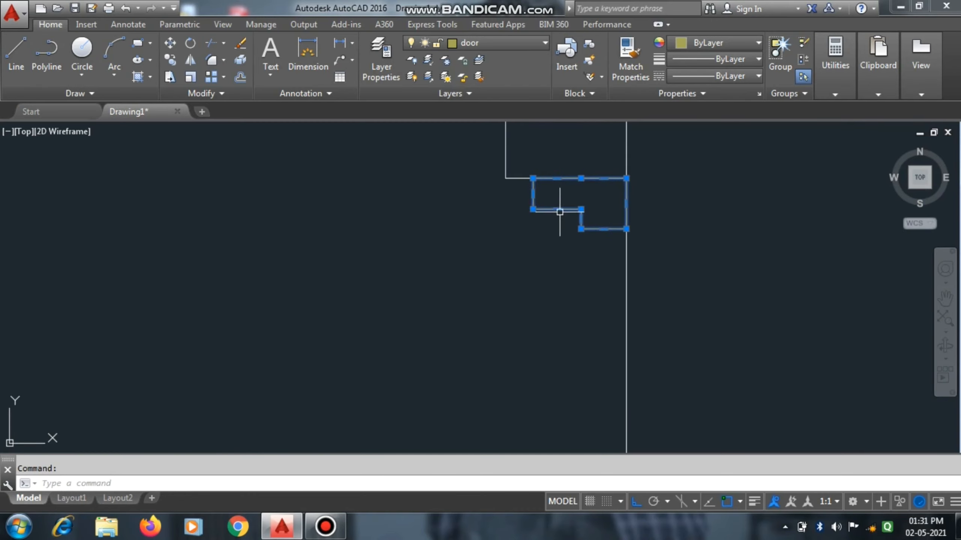
{"action": "type", "text": "g"}
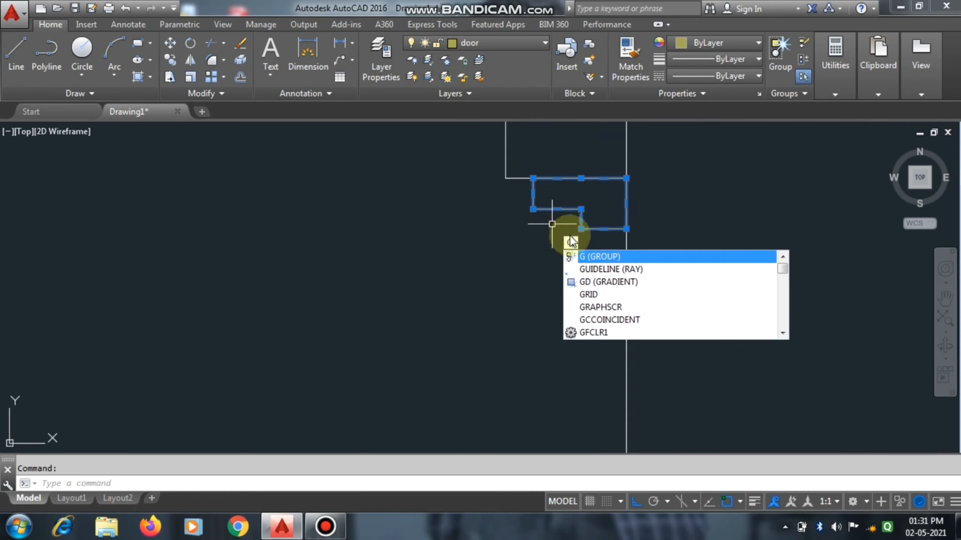
{"action": "key", "text": "Return"}
- Copy the grouped door frame profile about 2'-3" straight down along the wall line, using its upper right corner as base point
{"action": "left_click", "coordinate": [583, 222]}
{"action": "scroll", "coordinate": [473, 259], "scroll_direction": "down", "scroll_amount": 2}
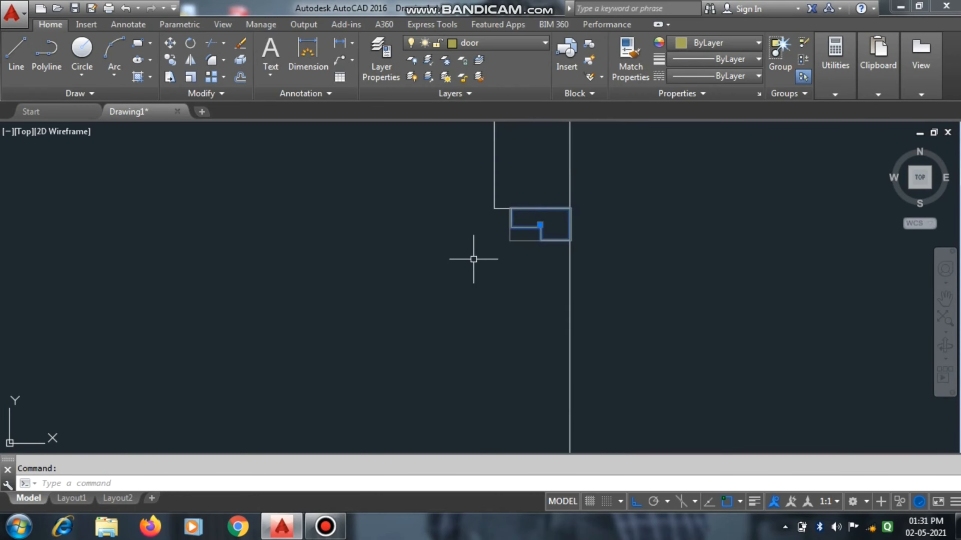
{"action": "type", "text": "co"}
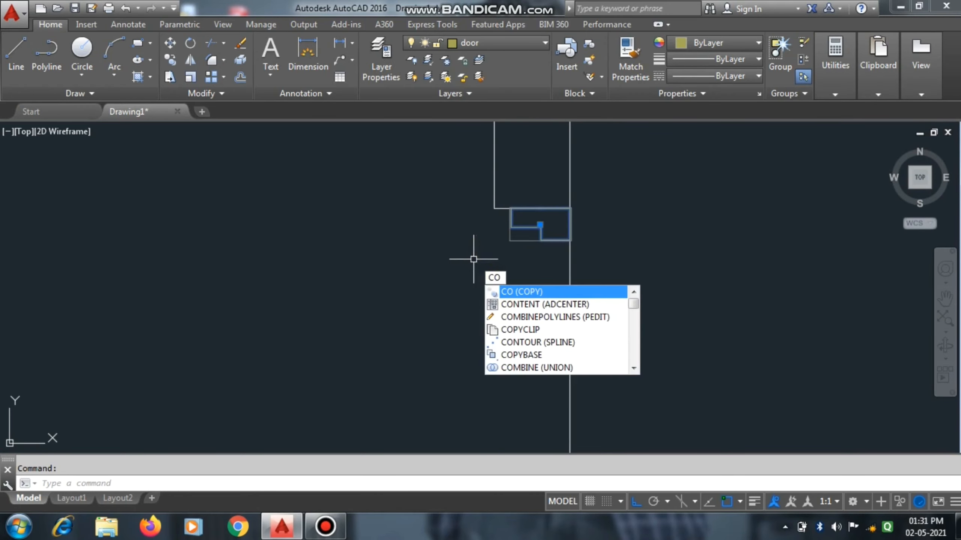
{"action": "key", "text": "Return"}
{"action": "left_click", "coordinate": [569, 209]}
{"action": "scroll", "coordinate": [569, 208], "scroll_direction": "down", "scroll_amount": 3}
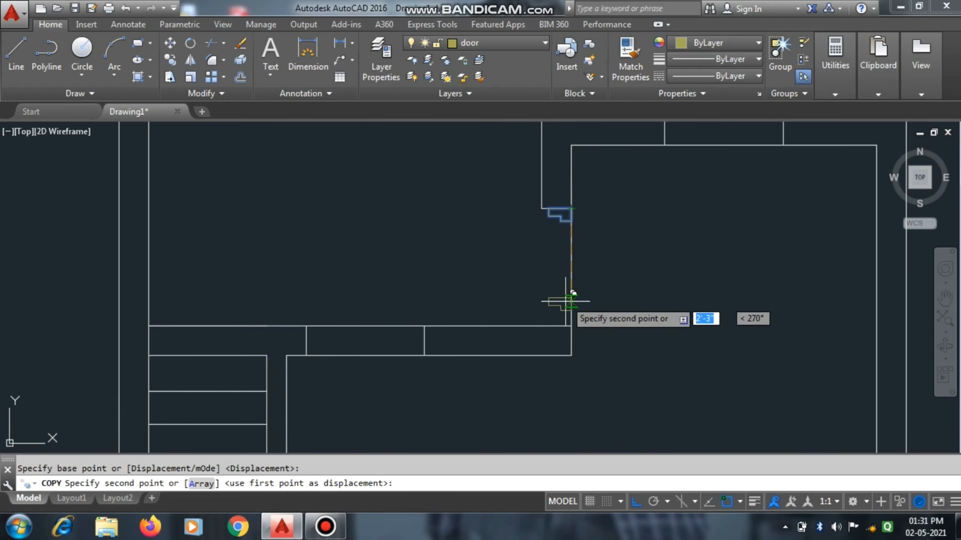
{"action": "key", "text": "Escape"}
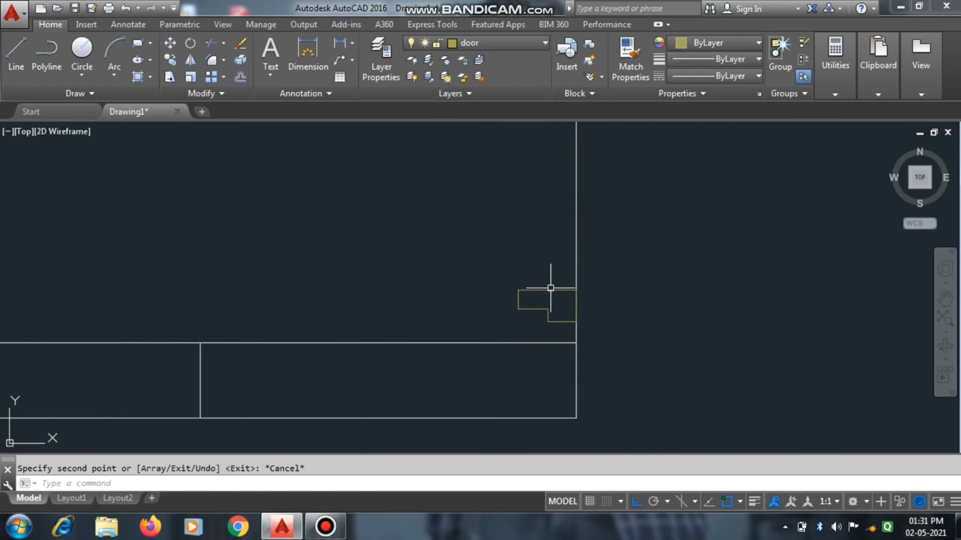
- Mirror the copied door frame profile about a horizontal line through its upper right corner
{"action": "type", "text": "M"}
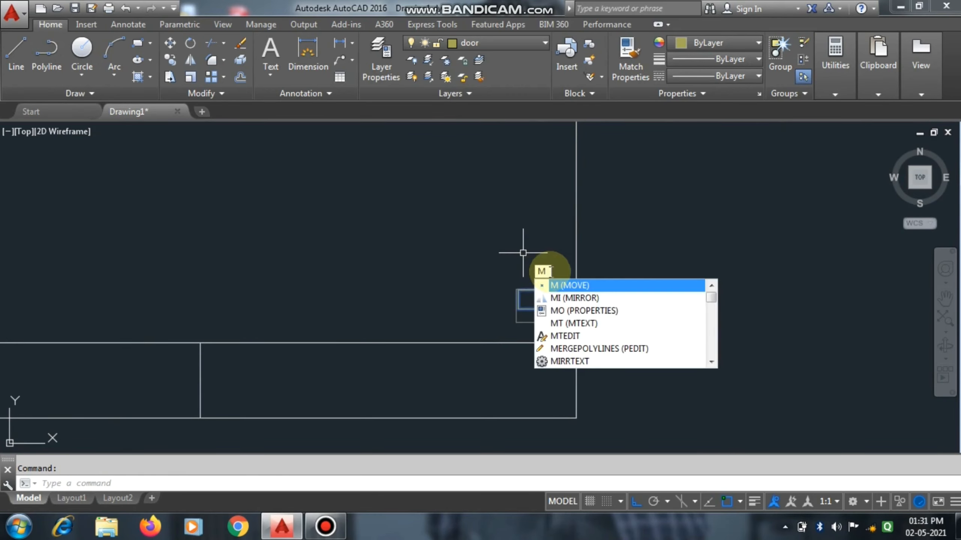
{"action": "type", "text": "I"}
{"action": "key", "text": "Return"}
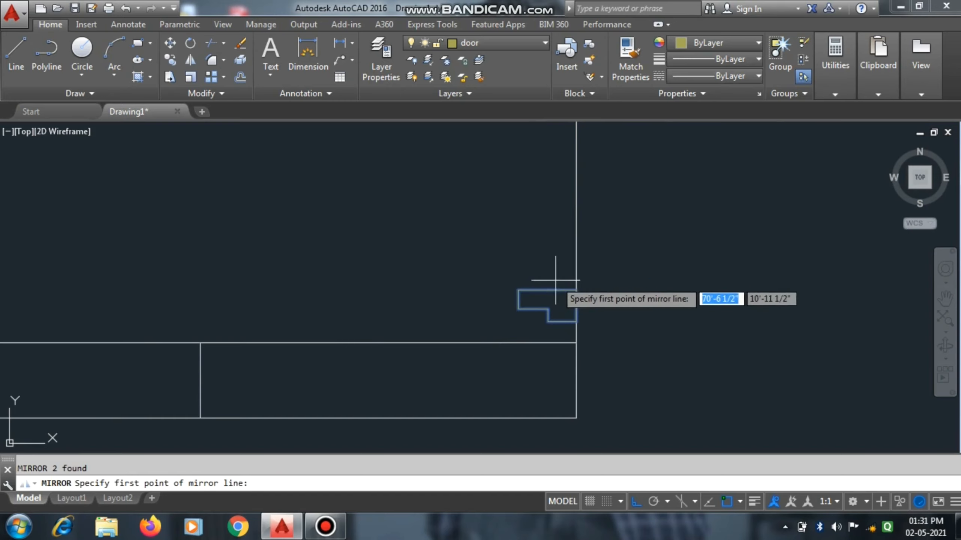
{"action": "left_click", "coordinate": [576, 290]}
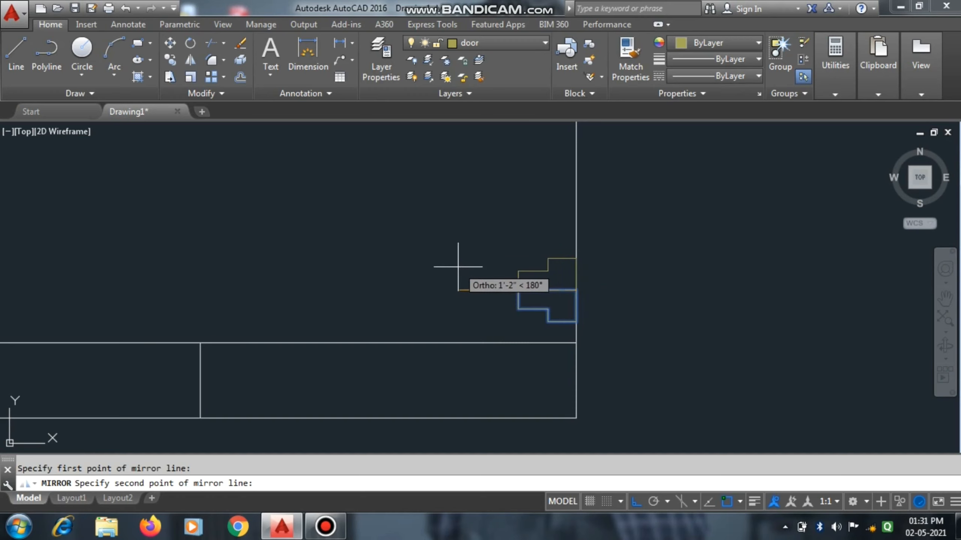
{"action": "key", "text": "F8"}
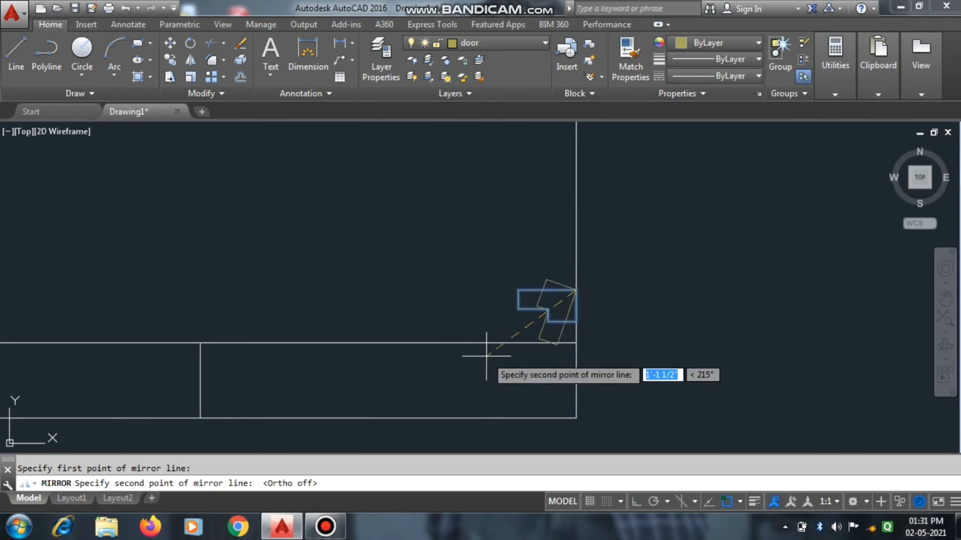
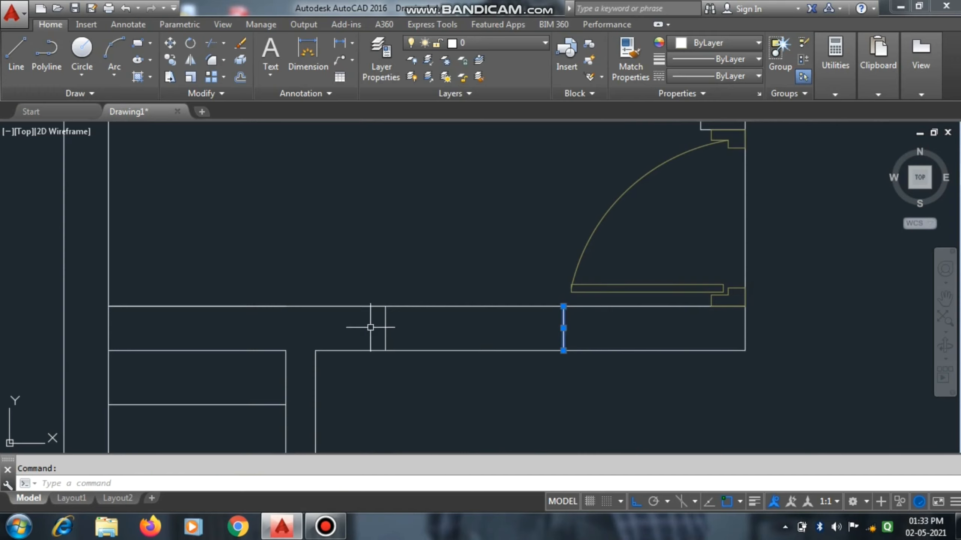
- Move the two short opening lines in the wall below the door to the right, aligning the right one with the door leaf's free end
{"action": "scroll", "coordinate": [544, 267], "scroll_direction": "up", "scroll_amount": 2}
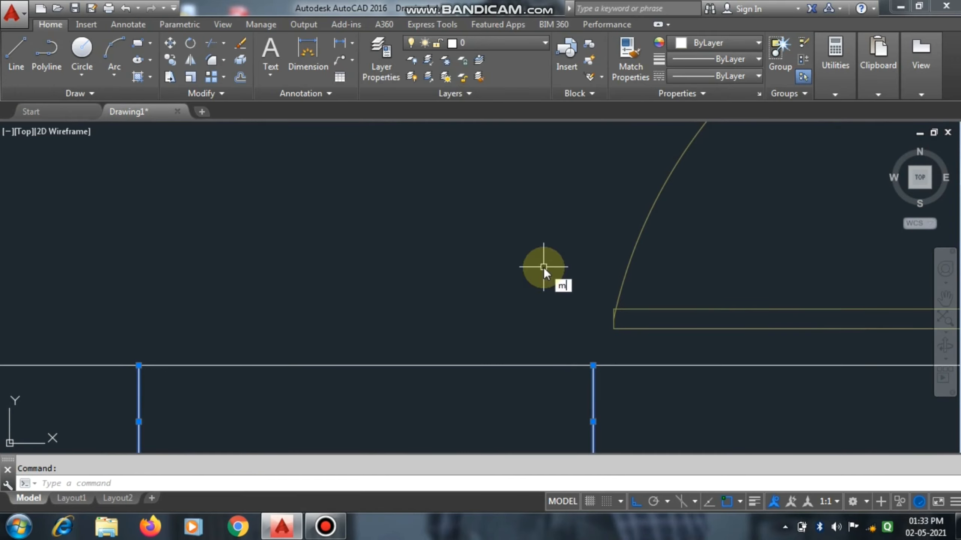
{"action": "key", "text": "Return"}
{"action": "left_click", "coordinate": [593, 365]}
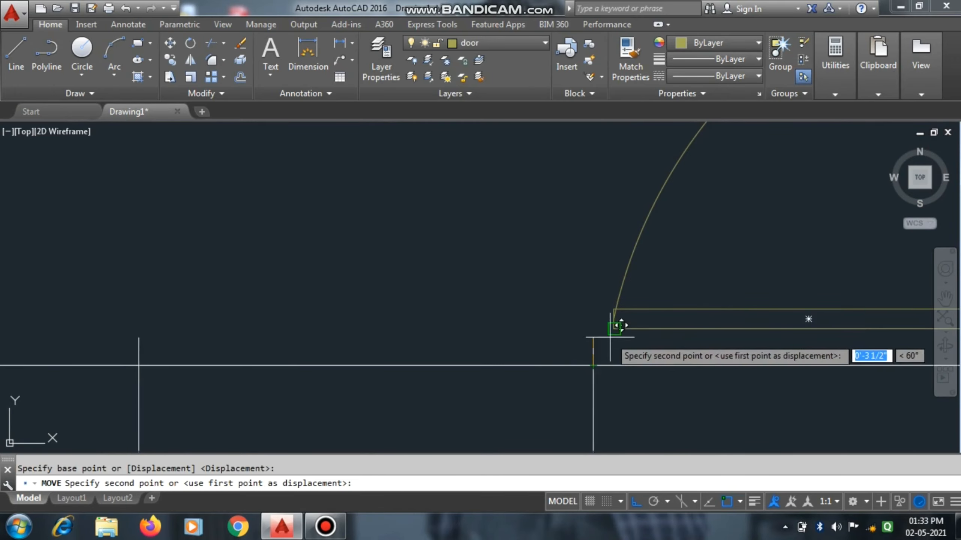
{"action": "left_click", "coordinate": [620, 365]}
{"action": "scroll", "coordinate": [558, 271], "scroll_direction": "down", "scroll_amount": 3}
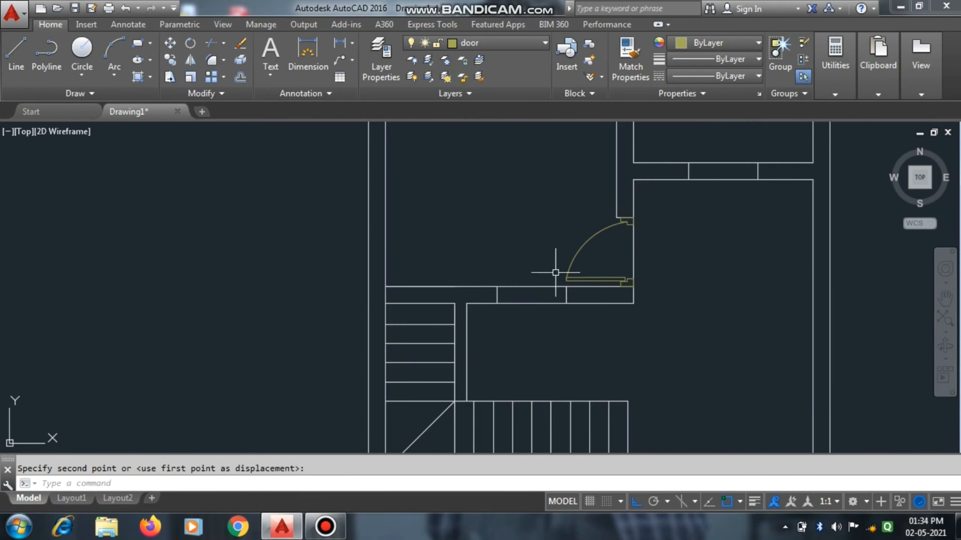
{"action": "scroll", "coordinate": [518, 347], "scroll_direction": "down", "scroll_amount": 3}
{"action": "scroll", "coordinate": [492, 318], "scroll_direction": "up", "scroll_amount": 3}
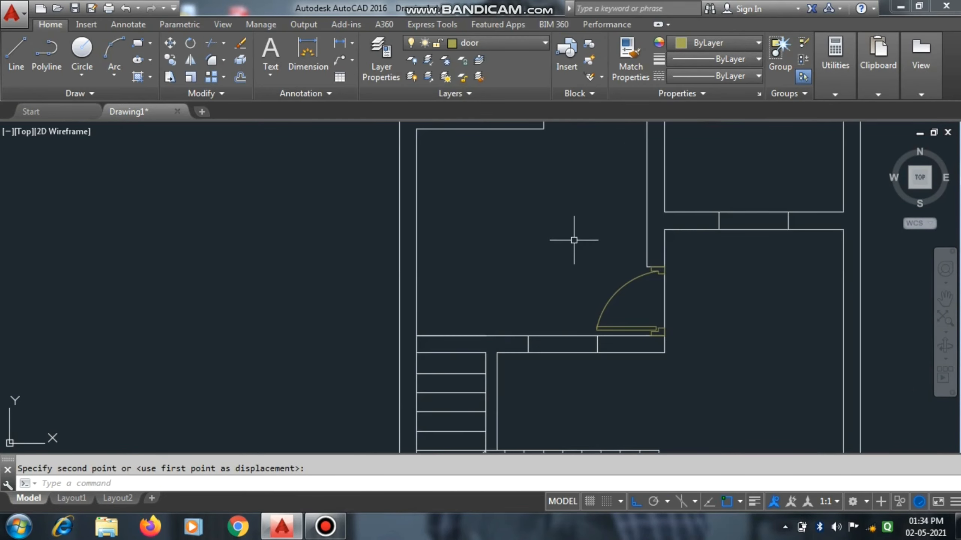
- Copy the whole door from its frame's upper right corner to the wall end at the large upper left room's opening
{"action": "scroll", "coordinate": [557, 272], "scroll_direction": "down", "scroll_amount": 3}
{"action": "scroll", "coordinate": [569, 396], "scroll_direction": "down", "scroll_amount": 2}
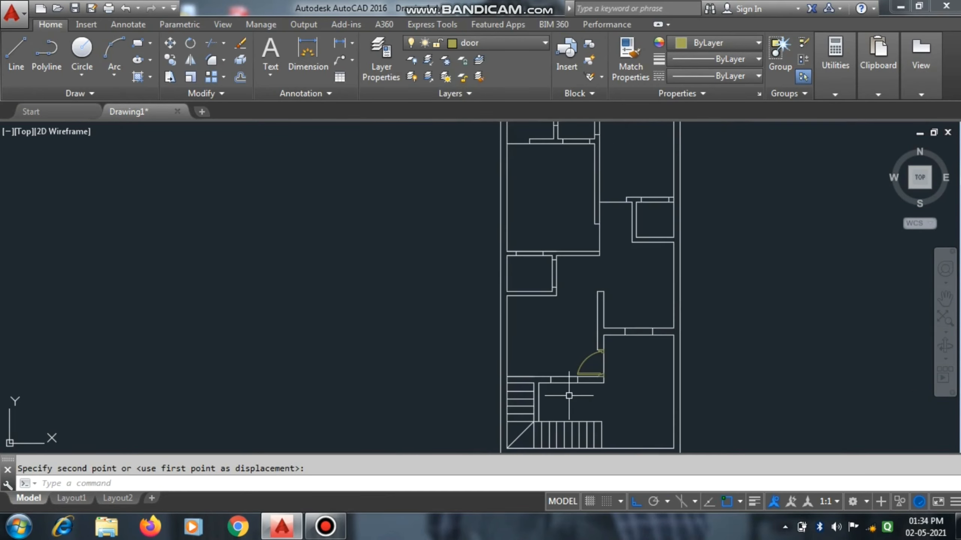
{"action": "left_click", "coordinate": [588, 375]}
{"action": "scroll", "coordinate": [579, 366], "scroll_direction": "up", "scroll_amount": 2}
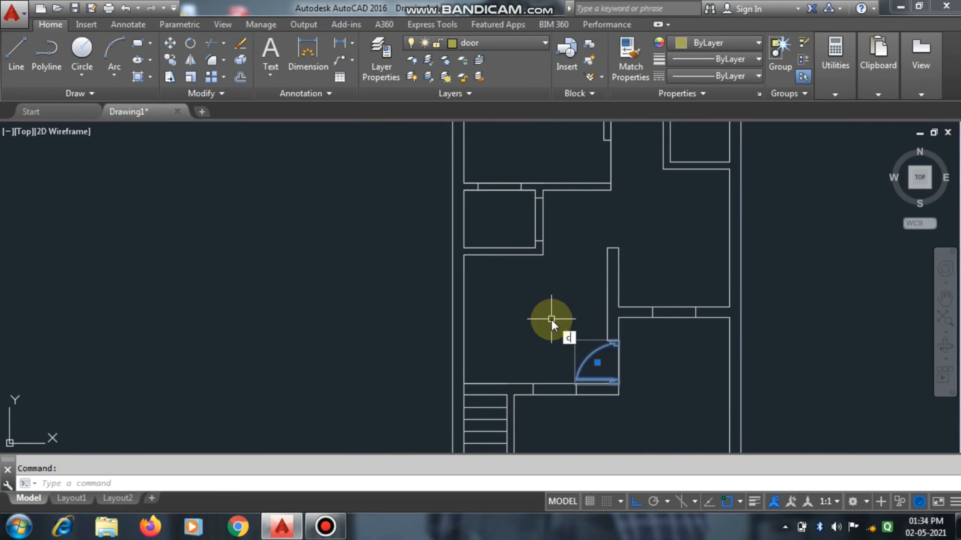
{"action": "type", "text": "o"}
{"action": "key", "text": "Return"}
{"action": "left_click", "coordinate": [616, 341]}
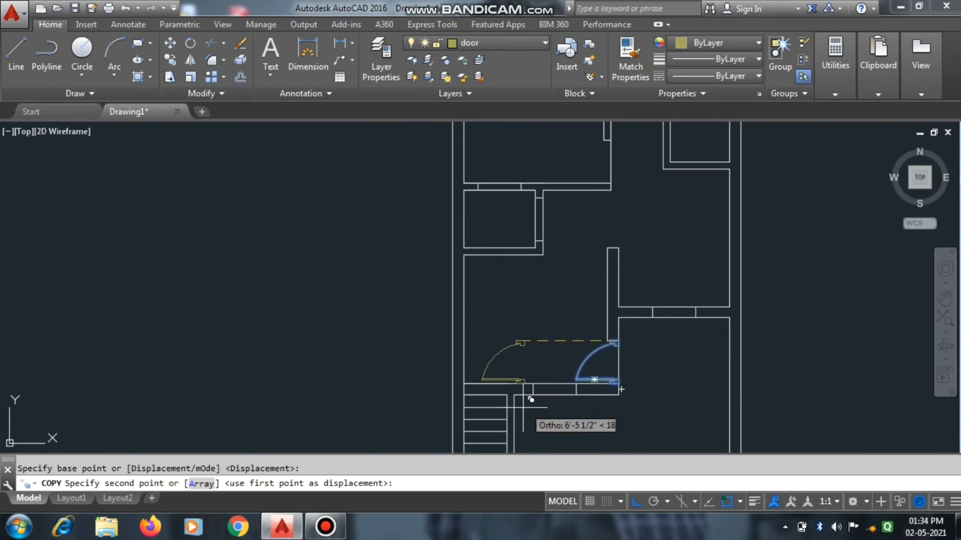
{"action": "scroll", "coordinate": [523, 407], "scroll_direction": "down", "scroll_amount": 3}
{"action": "scroll", "coordinate": [522, 300], "scroll_direction": "up", "scroll_amount": 3}
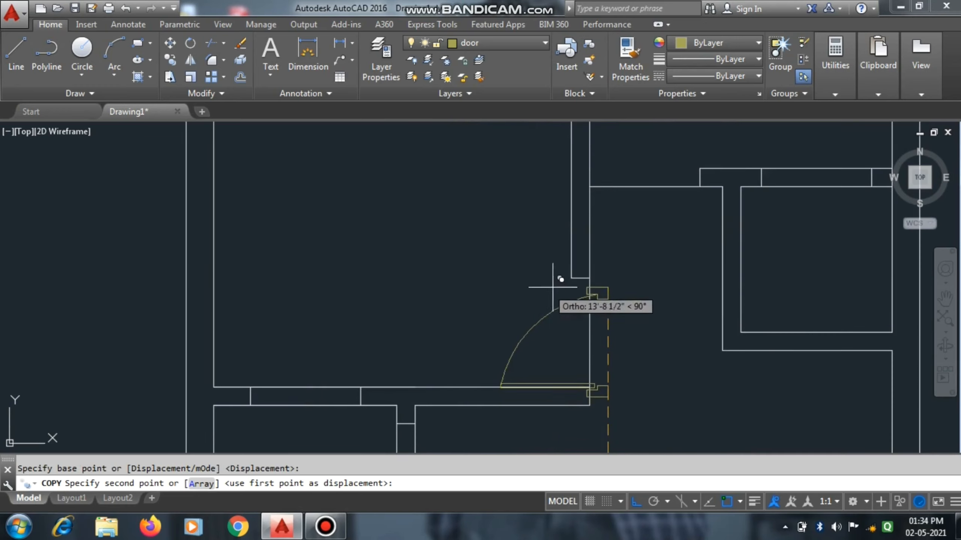
{"action": "scroll", "coordinate": [567, 282], "scroll_direction": "up", "scroll_amount": 6}
{"action": "scroll", "coordinate": [575, 282], "scroll_direction": "down", "scroll_amount": 5}
{"action": "scroll", "coordinate": [575, 284], "scroll_direction": "up", "scroll_amount": 2}
{"action": "key", "text": "F8"}
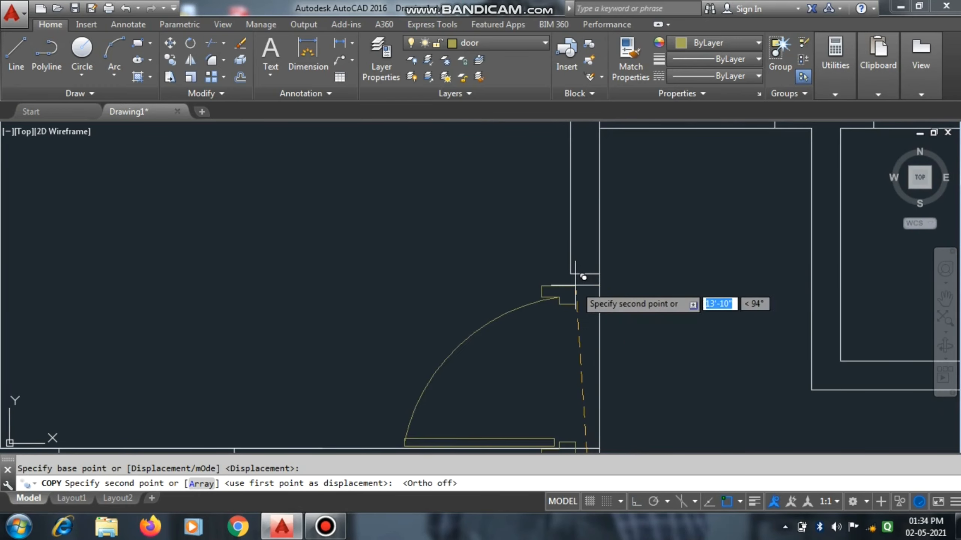
{"action": "scroll", "coordinate": [583, 277], "scroll_direction": "up", "scroll_amount": 2}
{"action": "left_click", "coordinate": [609, 253]}
- Place another copy of the door just above the opening into the upper right room
{"action": "scroll", "coordinate": [609, 253], "scroll_direction": "down", "scroll_amount": 2}
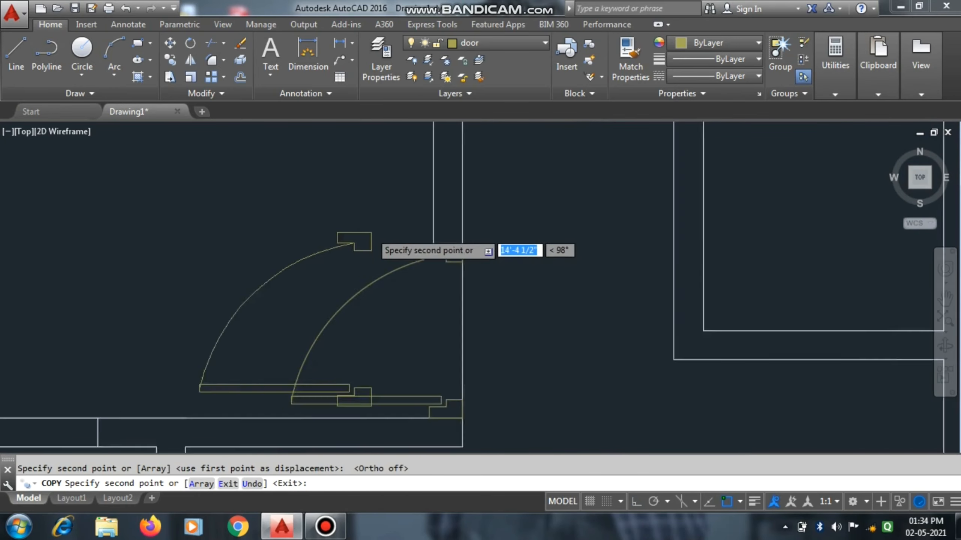
{"action": "scroll", "coordinate": [514, 354], "scroll_direction": "down", "scroll_amount": 3}
{"action": "scroll", "coordinate": [526, 253], "scroll_direction": "up", "scroll_amount": 3}
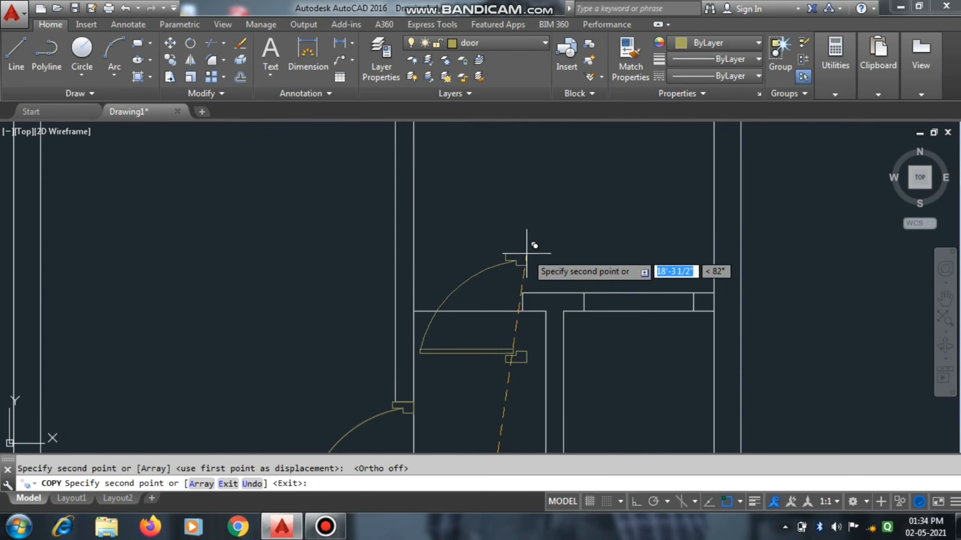
{"action": "left_click", "coordinate": [524, 197]}
{"action": "scroll", "coordinate": [537, 303], "scroll_direction": "down", "scroll_amount": 5}
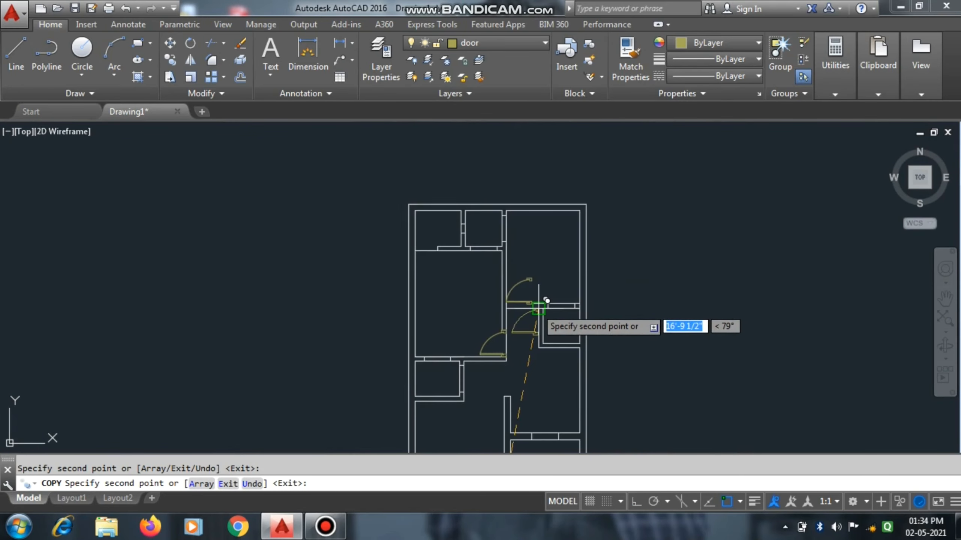
{"action": "key", "text": "Escape"}
- Rotate the upper right room's door copy to 270° about its frame's upper right corner
{"action": "scroll", "coordinate": [505, 299], "scroll_direction": "up", "scroll_amount": 6}
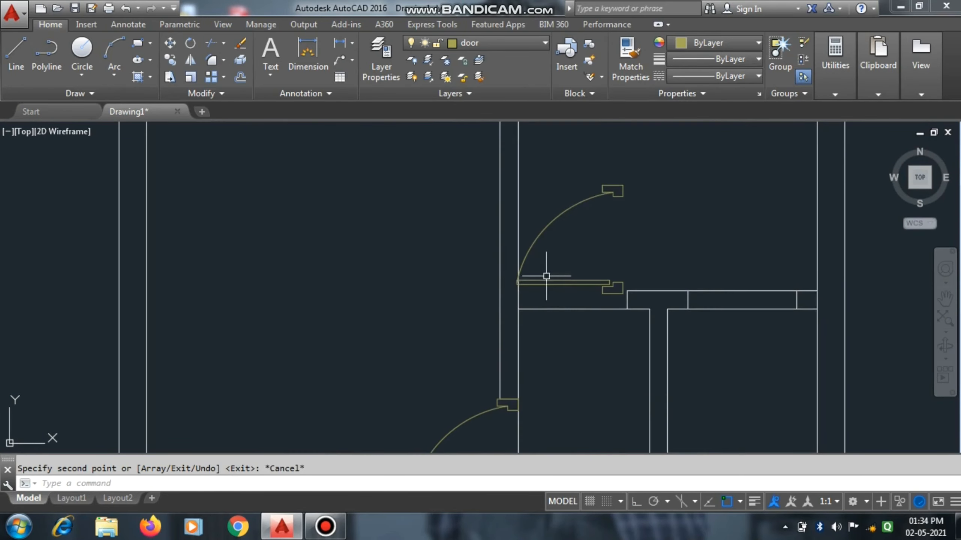
{"action": "left_click", "coordinate": [546, 277]}
{"action": "type", "text": "ro"}
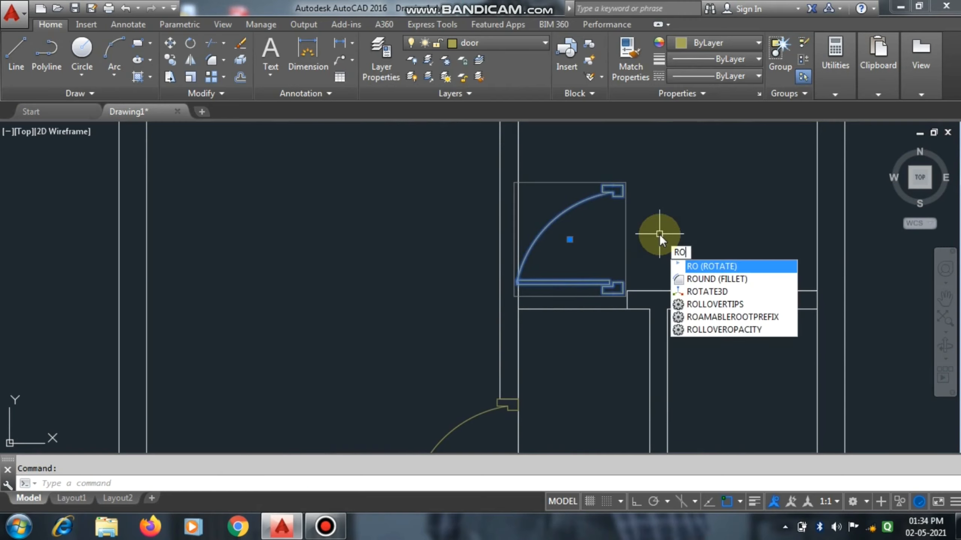
{"action": "key", "text": "Return"}
{"action": "left_click", "coordinate": [624, 183]}
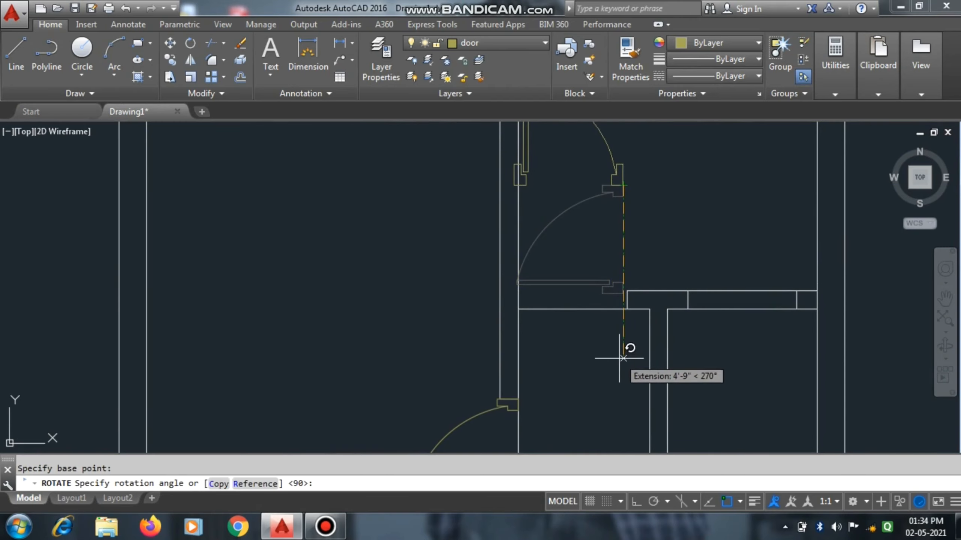
{"action": "left_click", "coordinate": [622, 358]}
- Move the rotated door by its frame's lower right corner onto the wall end, filling the upper right room's opening
{"action": "left_click", "coordinate": [614, 172]}
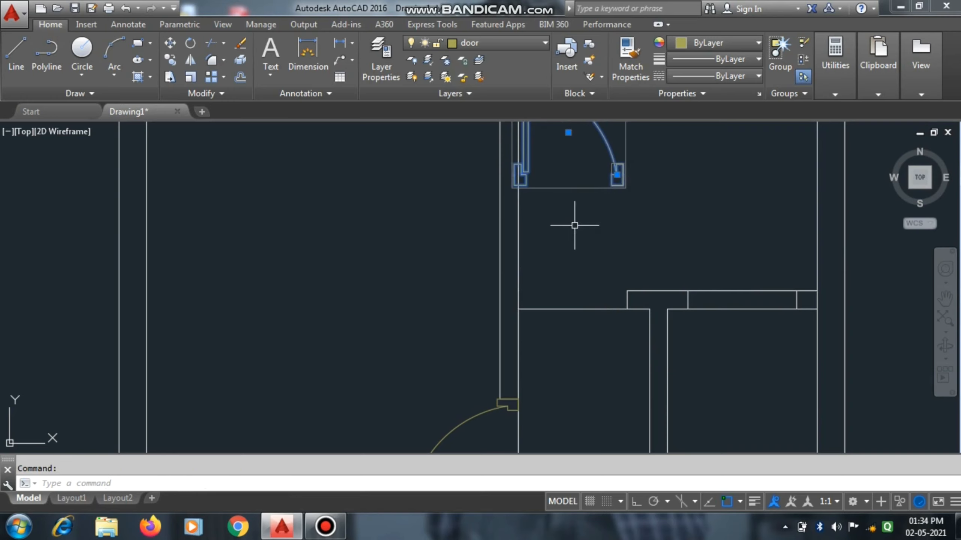
{"action": "type", "text": "m"}
{"action": "key", "text": "Return"}
{"action": "left_click", "coordinate": [620, 180]}
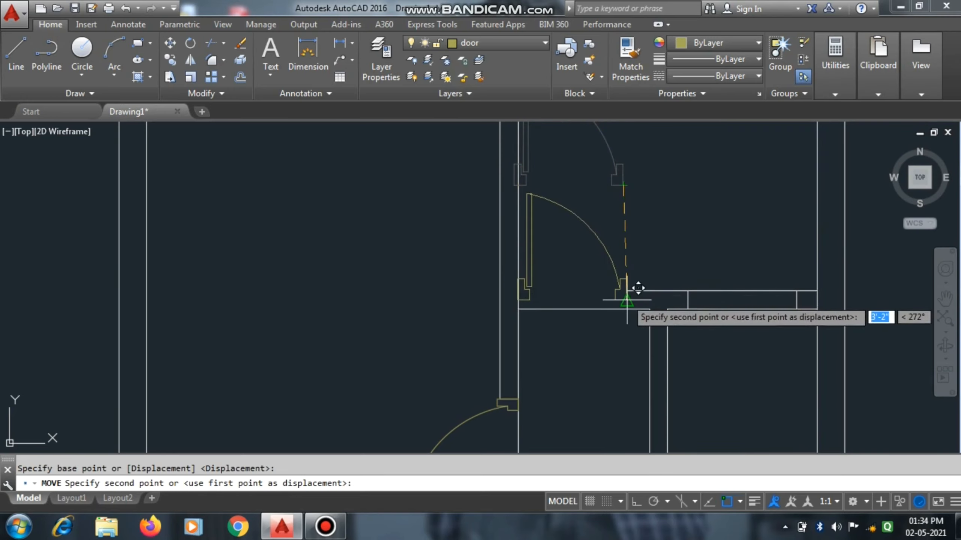
{"action": "left_click", "coordinate": [628, 293]}
{"action": "scroll", "coordinate": [548, 383], "scroll_direction": "down", "scroll_amount": 6}
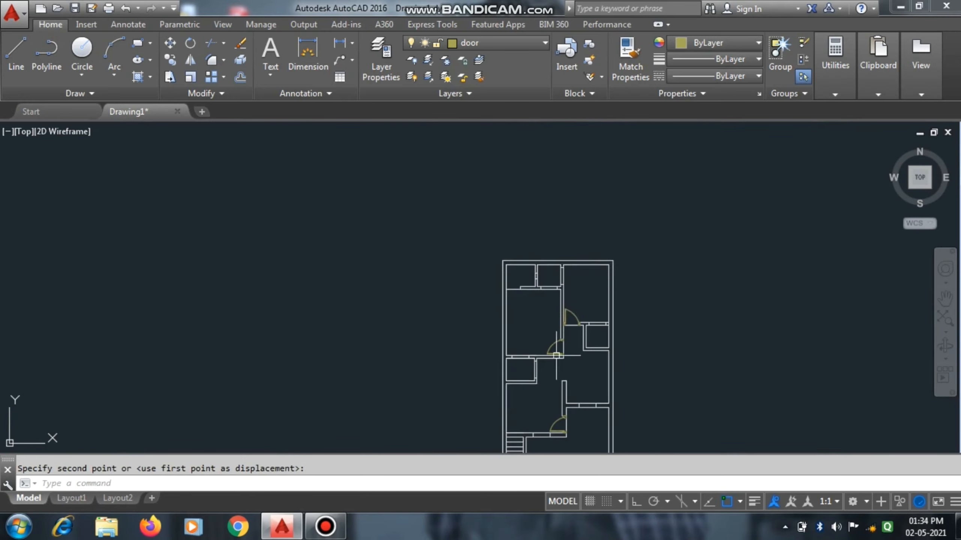
- Copy the rotated door by its lower left corner to the opening of the small room in the plan's upper left corner
{"action": "scroll", "coordinate": [566, 356], "scroll_direction": "up", "scroll_amount": 2}
{"action": "scroll", "coordinate": [591, 297], "scroll_direction": "down", "scroll_amount": 2}
{"action": "scroll", "coordinate": [554, 307], "scroll_direction": "up", "scroll_amount": 6}
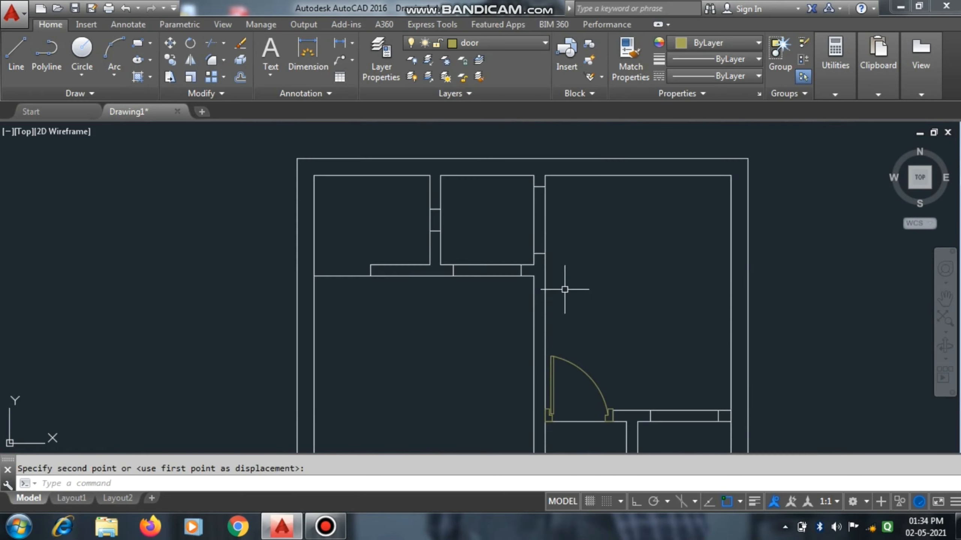
{"action": "scroll", "coordinate": [564, 289], "scroll_direction": "down", "scroll_amount": 4}
{"action": "scroll", "coordinate": [578, 350], "scroll_direction": "up", "scroll_amount": 2}
{"action": "scroll", "coordinate": [579, 287], "scroll_direction": "down", "scroll_amount": 4}
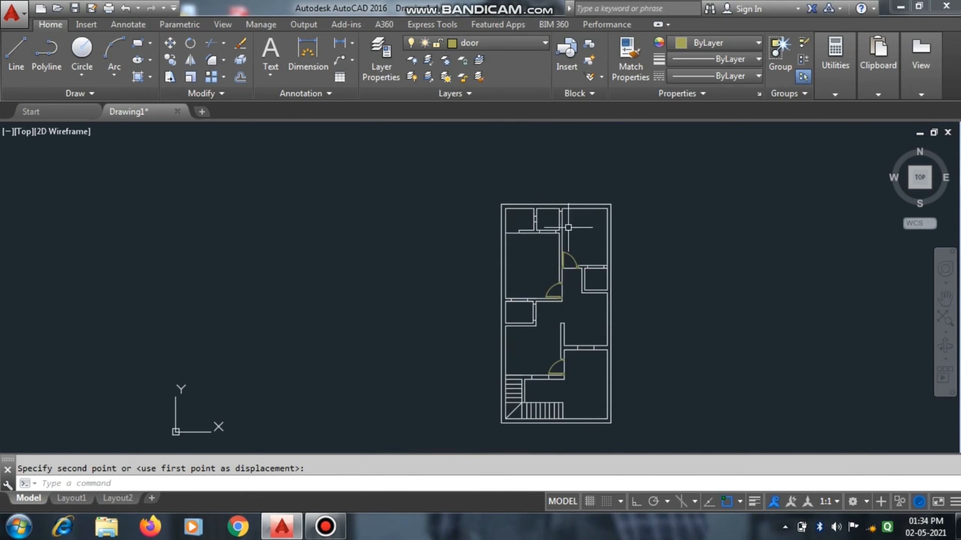
{"action": "scroll", "coordinate": [484, 263], "scroll_direction": "up", "scroll_amount": 4}
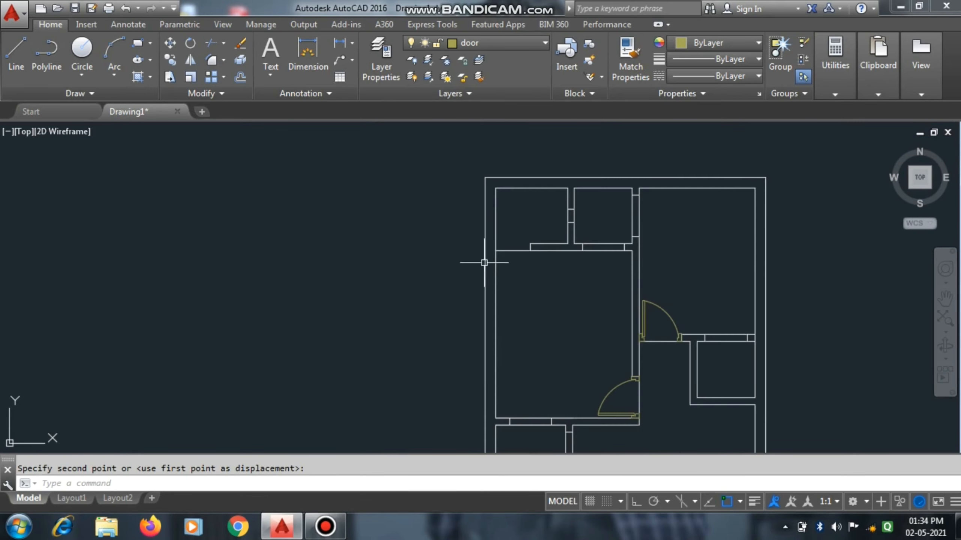
{"action": "left_click", "coordinate": [647, 325]}
{"action": "scroll", "coordinate": [654, 352], "scroll_direction": "up", "scroll_amount": 3}
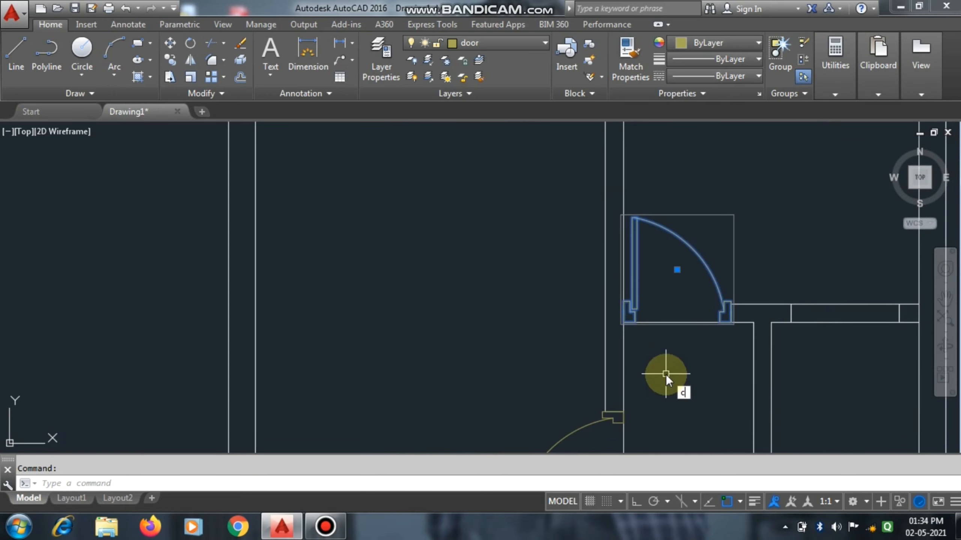
{"action": "type", "text": "o"}
{"action": "key", "text": "Return"}
{"action": "left_click", "coordinate": [628, 322]}
{"action": "scroll", "coordinate": [662, 363], "scroll_direction": "down", "scroll_amount": 4}
{"action": "scroll", "coordinate": [499, 243], "scroll_direction": "up", "scroll_amount": 3}
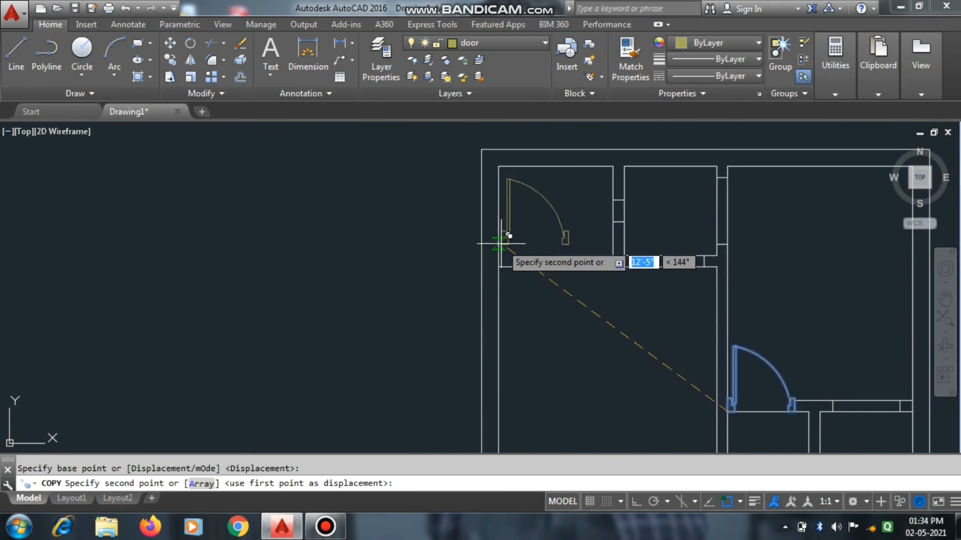
{"action": "scroll", "coordinate": [499, 246], "scroll_direction": "up", "scroll_amount": 4}
{"action": "left_click", "coordinate": [497, 299]}
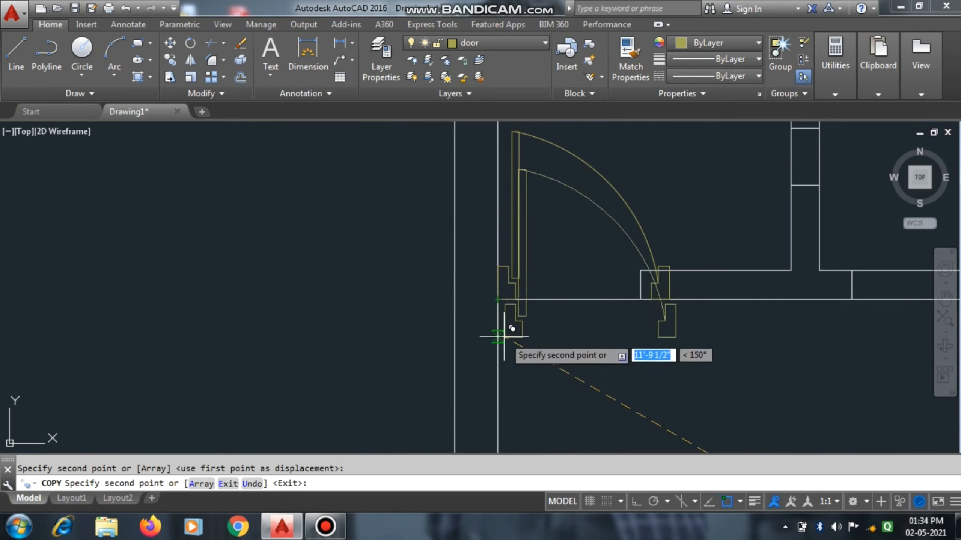
{"action": "key", "text": "Escape"}
- Scale the small upper left room's door by 0.8 about its frame's lower left corner
{"action": "left_click", "coordinate": [671, 284]}
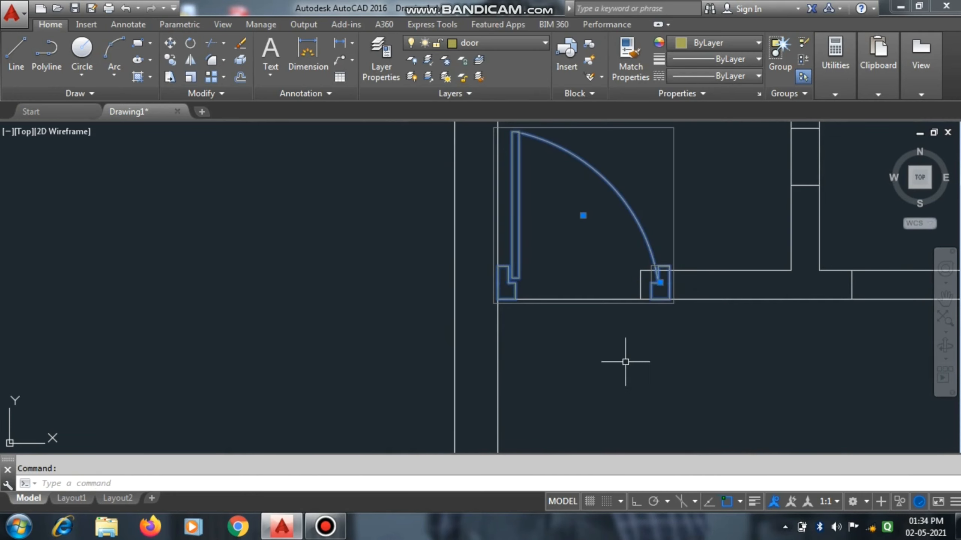
{"action": "type", "text": "sc"}
{"action": "key", "text": "Return"}
{"action": "scroll", "coordinate": [502, 307], "scroll_direction": "up", "scroll_amount": 4}
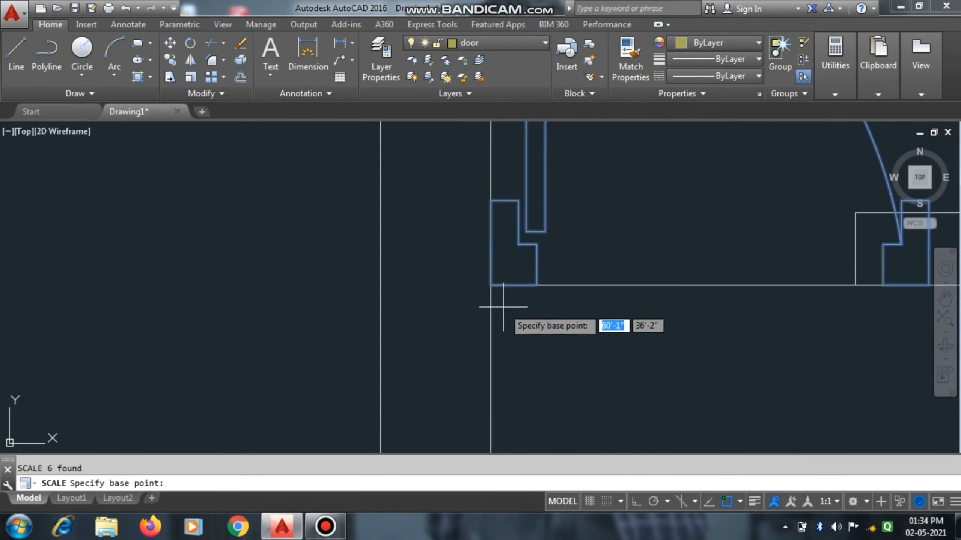
{"action": "left_click", "coordinate": [492, 285]}
{"action": "scroll", "coordinate": [473, 314], "scroll_direction": "down", "scroll_amount": 2}
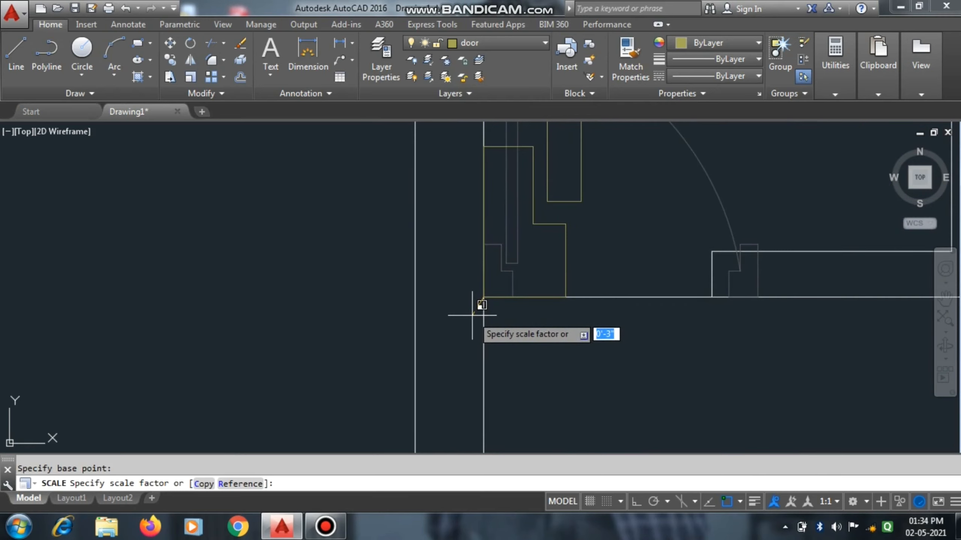
{"action": "type", "text": "0.8"}
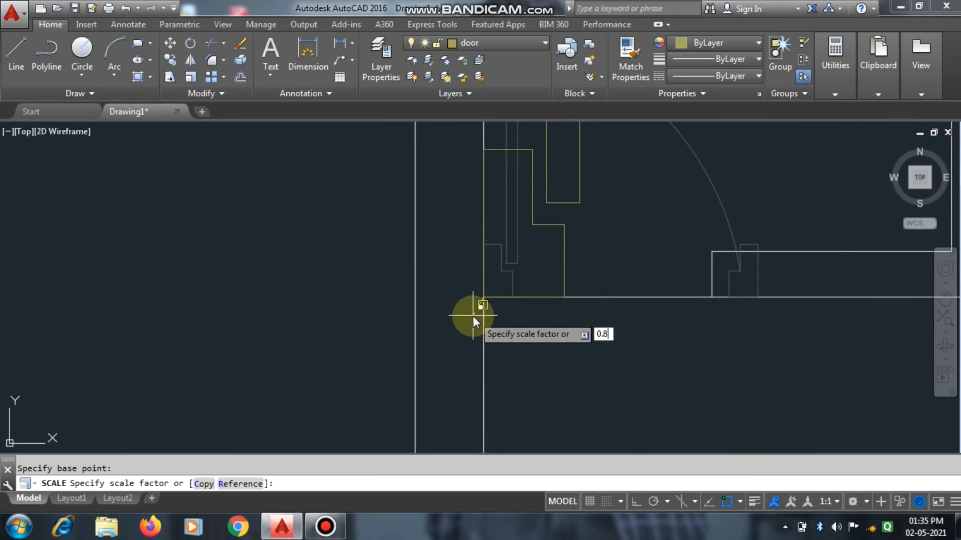
{"action": "key", "text": "Return"}
- Scale the small upper left room's door up slightly about its frame's lower left corner to narrow the gap in the opening
{"action": "scroll", "coordinate": [711, 270], "scroll_direction": "up", "scroll_amount": 4}
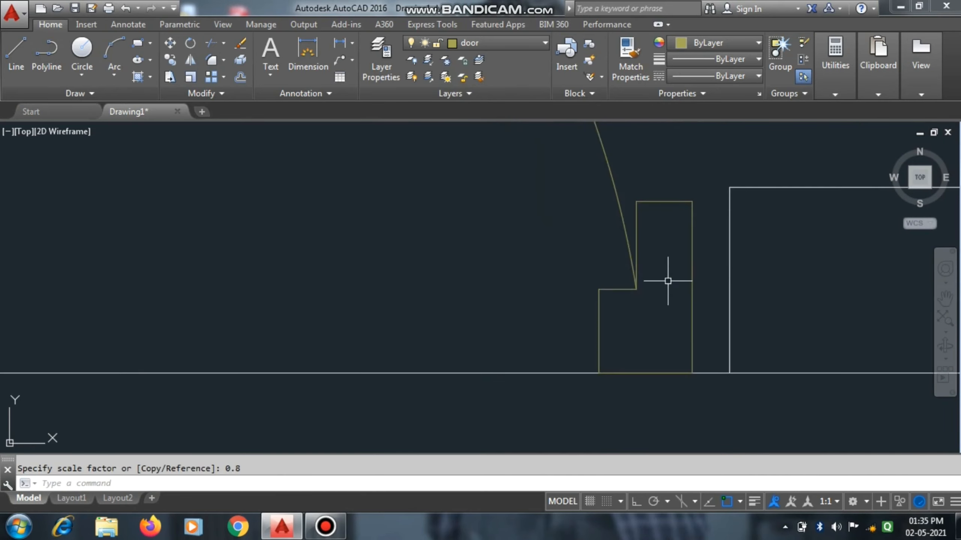
{"action": "left_click", "coordinate": [692, 286]}
{"action": "scroll", "coordinate": [692, 286], "scroll_direction": "down", "scroll_amount": 4}
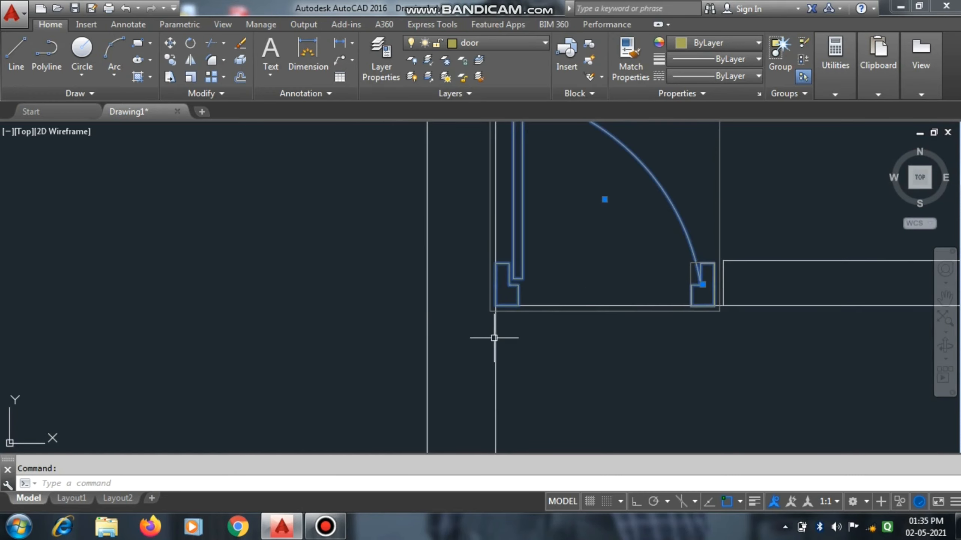
{"action": "type", "text": "c"}
{"action": "key", "text": "Return"}
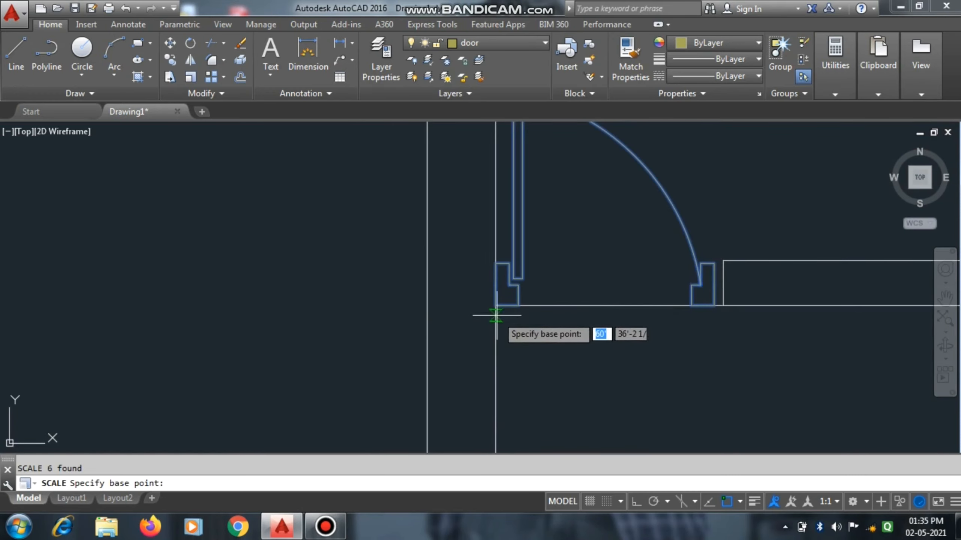
{"action": "left_click", "coordinate": [495, 305]}
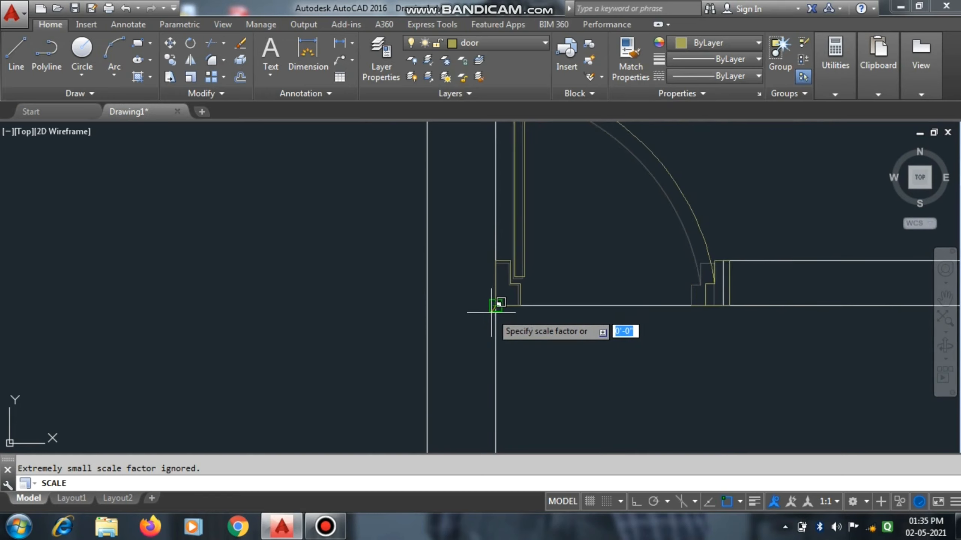
{"action": "key", "text": "Escape"}
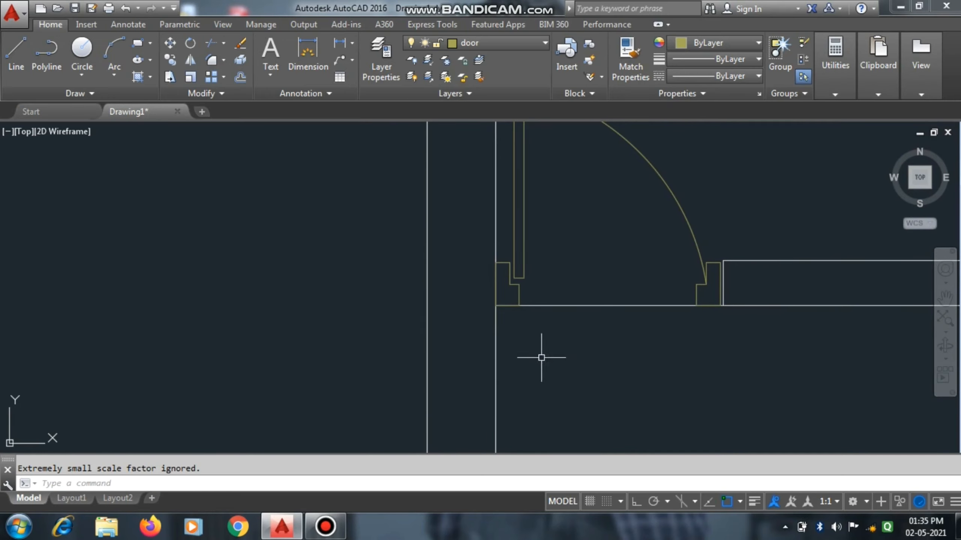
- Try to scale the small upper left room's door by 0.01 about its frame's lower left corner
{"action": "scroll", "coordinate": [570, 347], "scroll_direction": "down", "scroll_amount": 4}
{"action": "scroll", "coordinate": [531, 321], "scroll_direction": "up", "scroll_amount": 5}
{"action": "scroll", "coordinate": [553, 322], "scroll_direction": "down", "scroll_amount": 5}
{"action": "scroll", "coordinate": [481, 327], "scroll_direction": "up", "scroll_amount": 8}
{"action": "scroll", "coordinate": [486, 322], "scroll_direction": "down", "scroll_amount": 6}
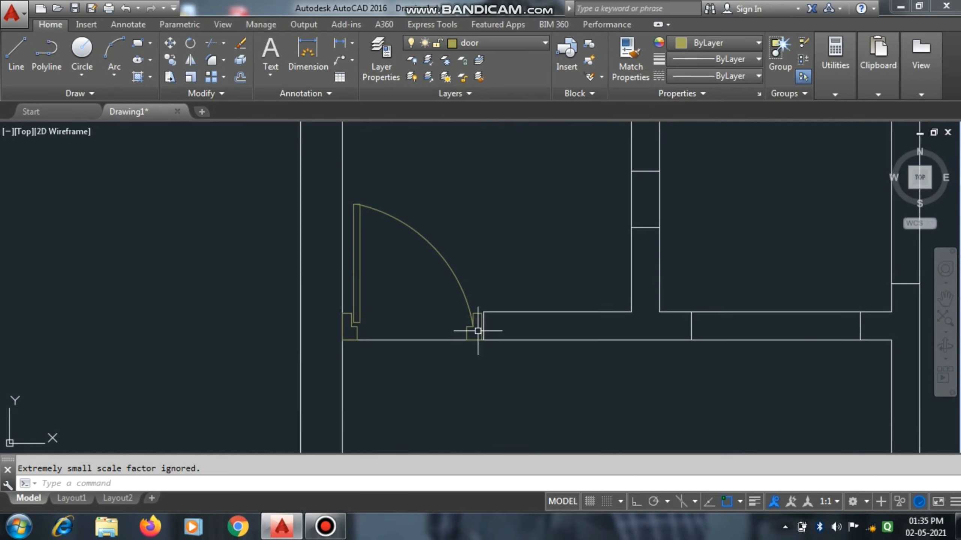
{"action": "scroll", "coordinate": [489, 328], "scroll_direction": "up", "scroll_amount": 4}
{"action": "left_click", "coordinate": [488, 328]}
{"action": "scroll", "coordinate": [530, 330], "scroll_direction": "down", "scroll_amount": 3}
{"action": "scroll", "coordinate": [492, 352], "scroll_direction": "up", "scroll_amount": 3}
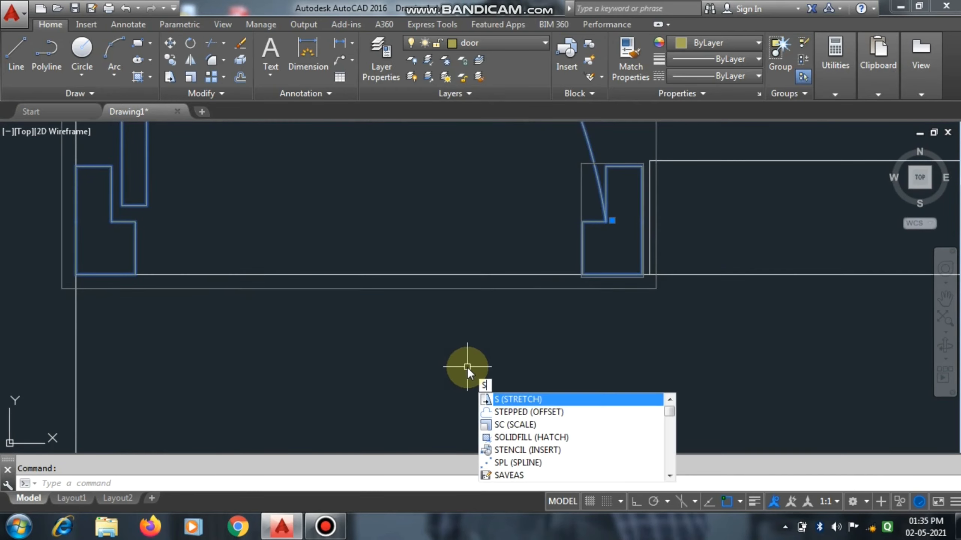
{"action": "type", "text": "c"}
{"action": "key", "text": "Return"}
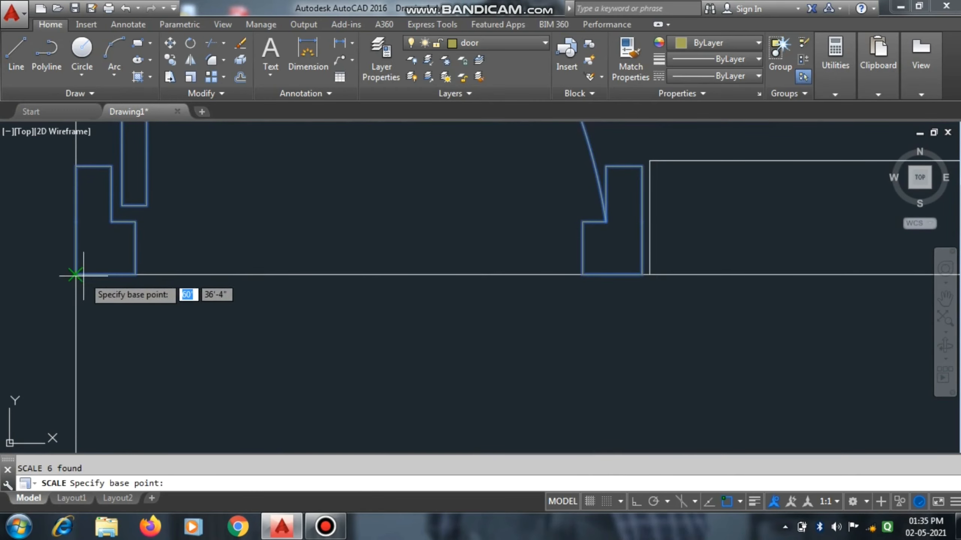
{"action": "left_click", "coordinate": [76, 274]}
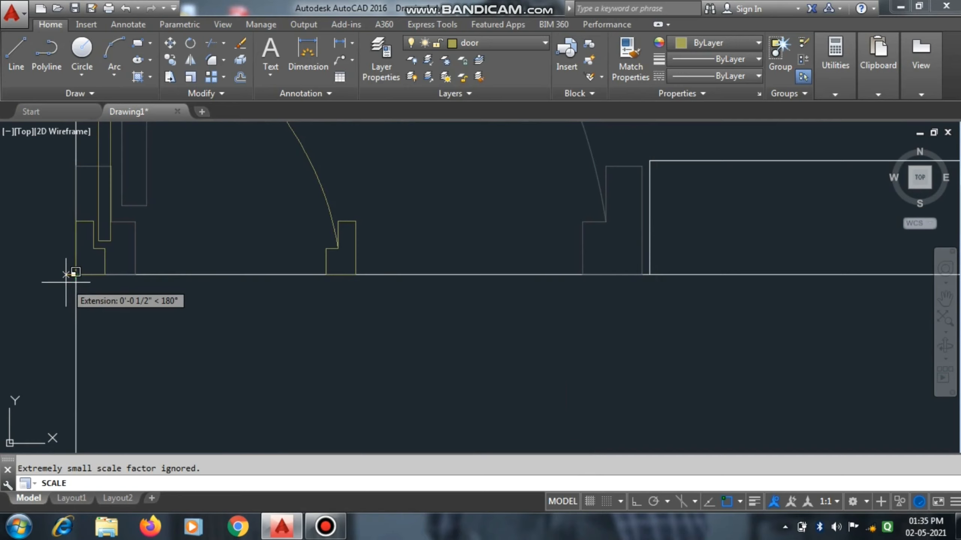
{"action": "type", "text": "0.01"}
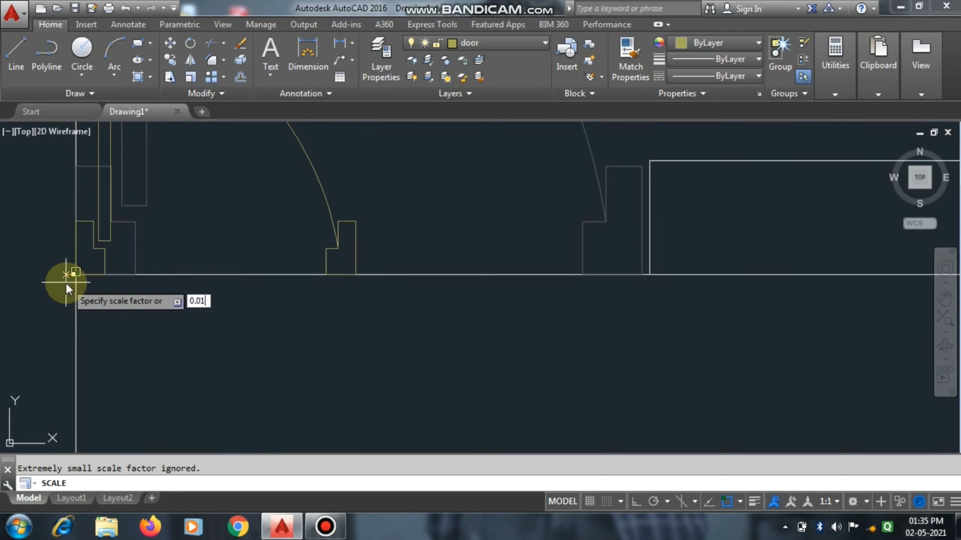
{"action": "key", "text": "Return"}
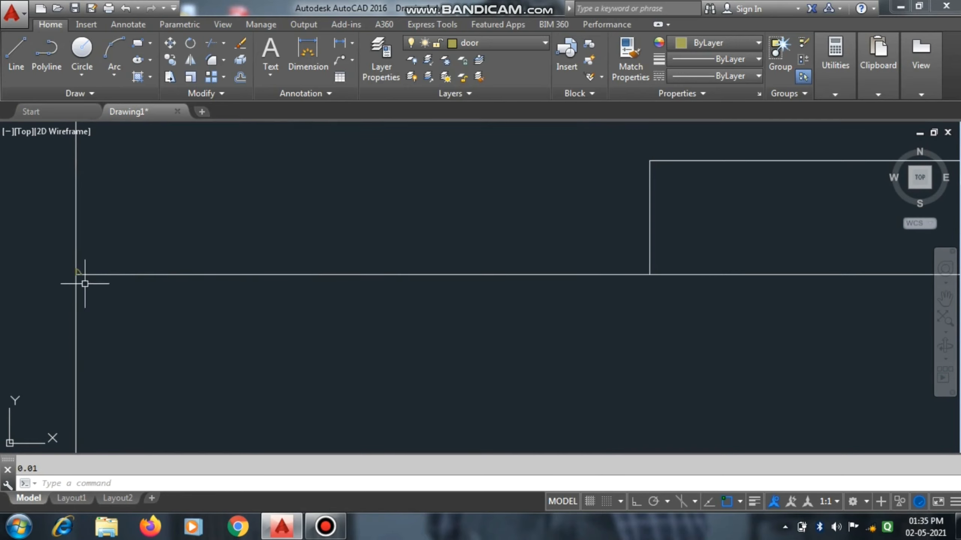
{"action": "key", "text": "ctrl+z"}
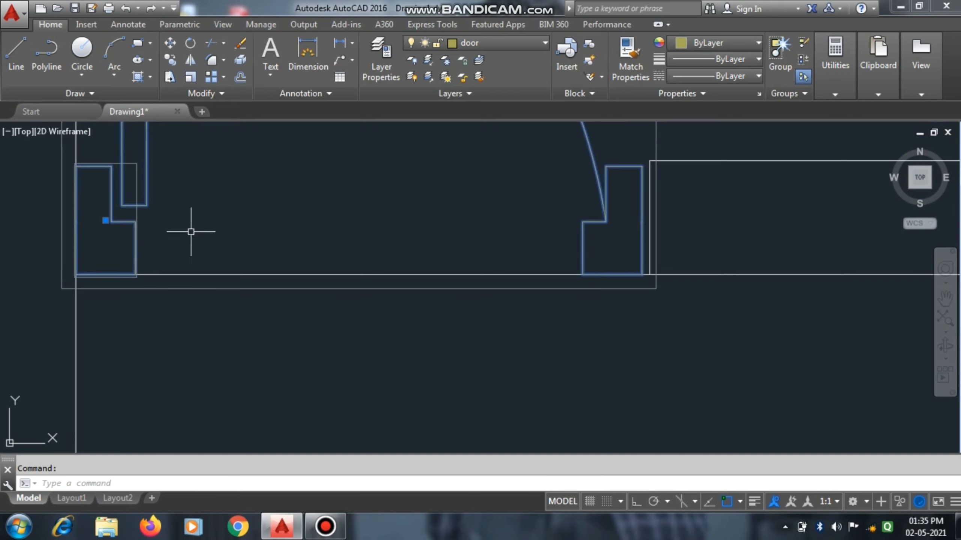
- Scale the small upper left room's door by 1.01 about its frame's lower left corner
{"action": "type", "text": "sc"}
{"action": "key", "text": "Return"}
{"action": "left_click", "coordinate": [77, 274]}
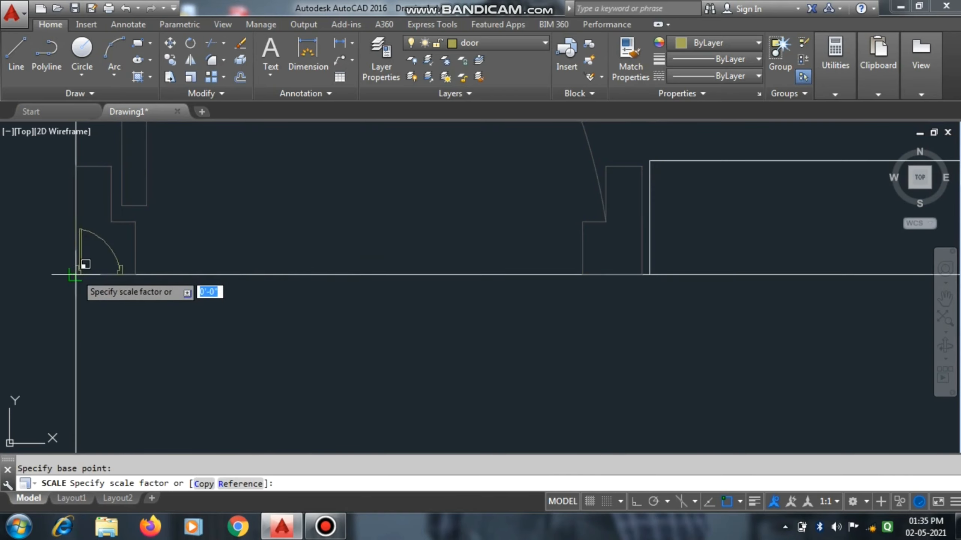
{"action": "key", "text": "BackSpace"}
{"action": "type", "text": "1"}
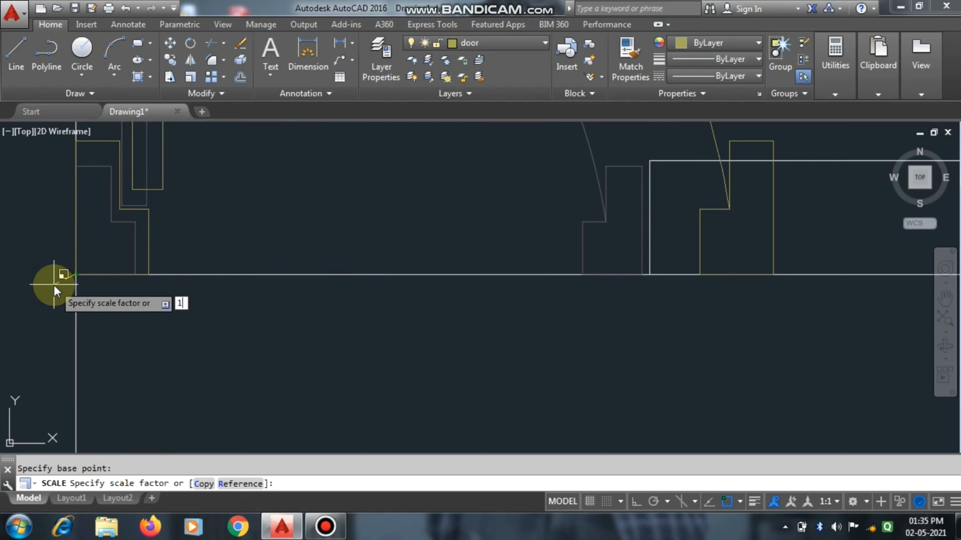
{"action": "type", "text": ".01"}
{"action": "key", "text": "Return"}
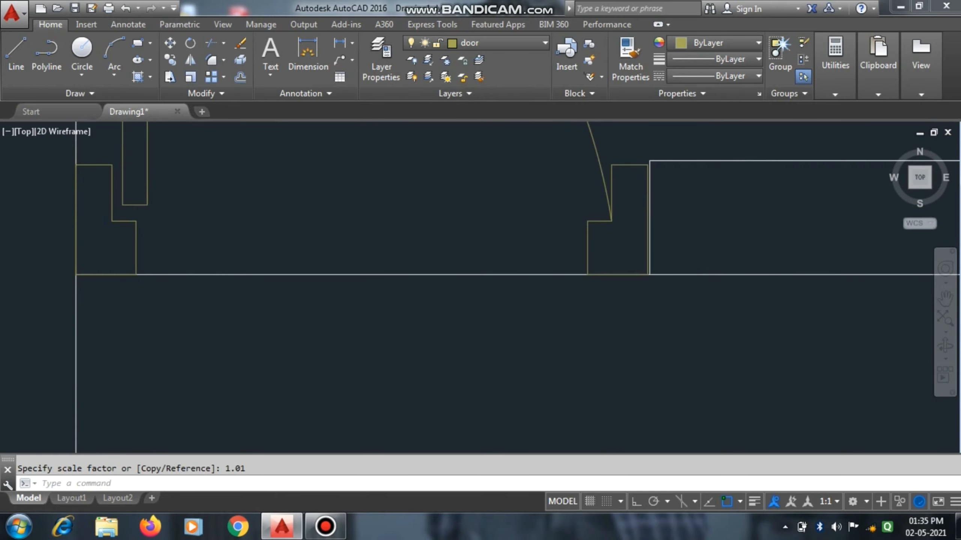
{"action": "scroll", "coordinate": [660, 195], "scroll_direction": "up", "scroll_amount": 3}
{"action": "scroll", "coordinate": [626, 228], "scroll_direction": "down", "scroll_amount": 4}
{"action": "scroll", "coordinate": [477, 264], "scroll_direction": "down", "scroll_amount": 4}
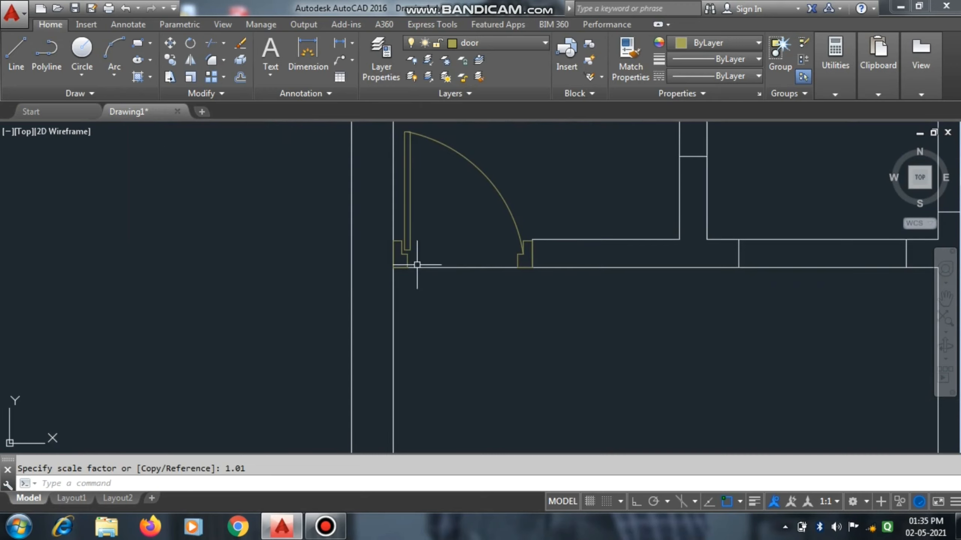
{"action": "scroll", "coordinate": [415, 282], "scroll_direction": "down", "scroll_amount": 2}
{"action": "scroll", "coordinate": [506, 264], "scroll_direction": "down", "scroll_amount": 6}
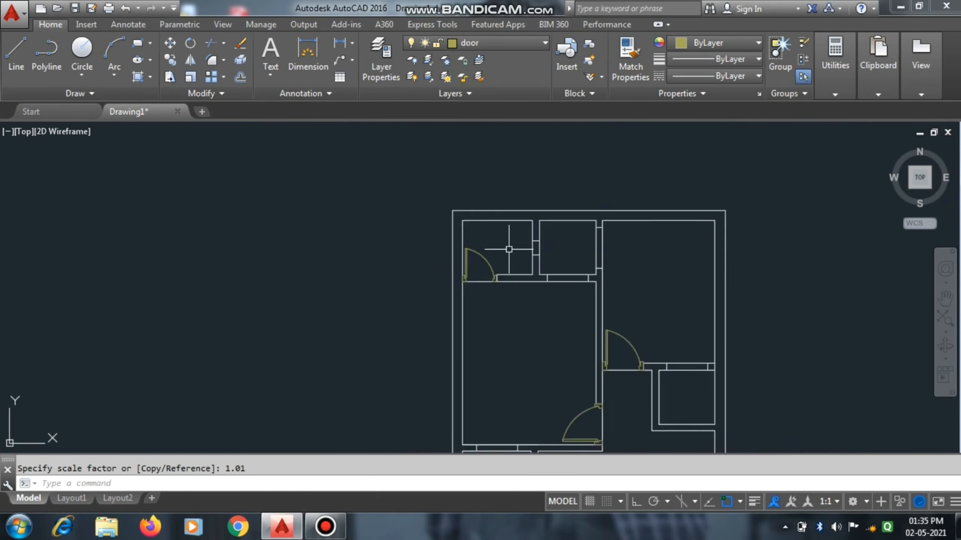
- Copy the small upper left room's door by its frame's lower left corner onto the staircase treads beside the stair wall
{"action": "scroll", "coordinate": [483, 283], "scroll_direction": "up", "scroll_amount": 5}
{"action": "left_click", "coordinate": [510, 233]}
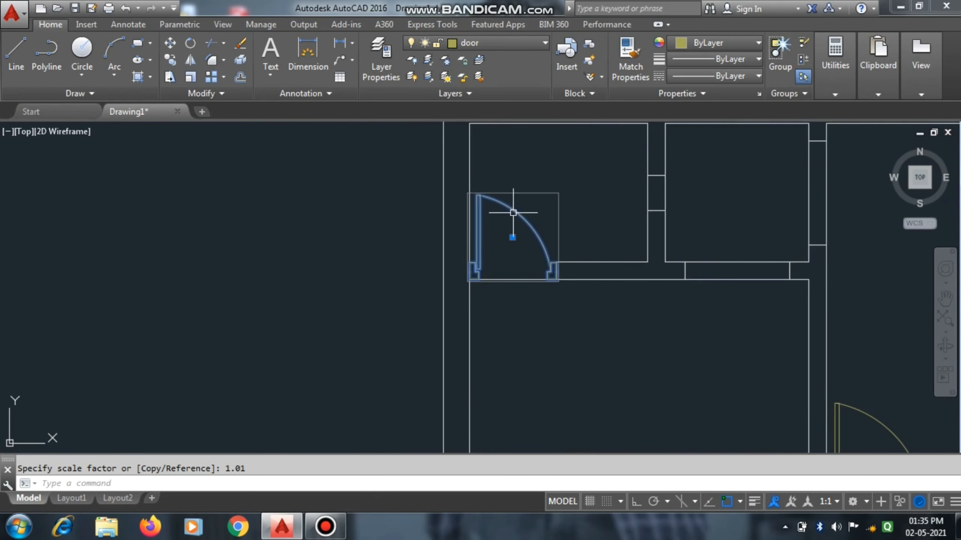
{"action": "type", "text": "o"}
{"action": "key", "text": "Return"}
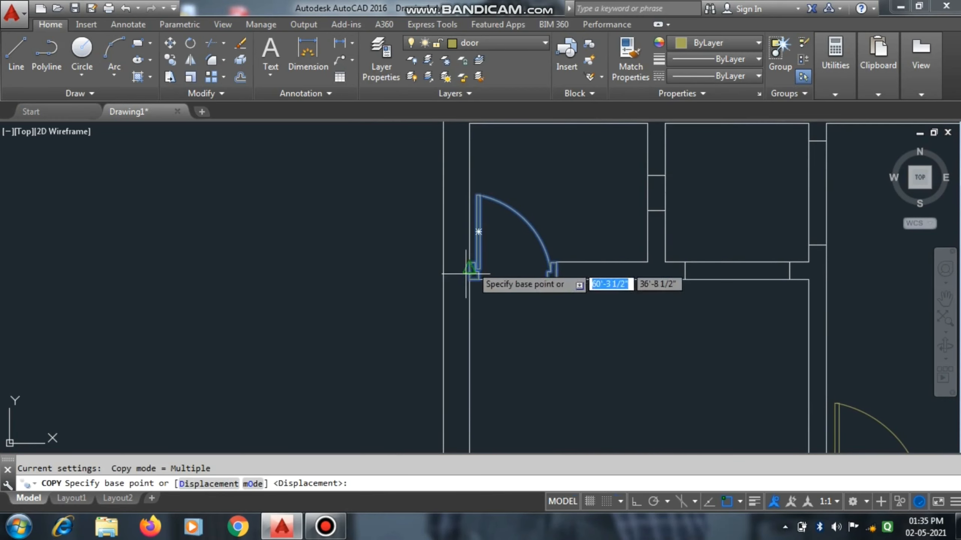
{"action": "left_click", "coordinate": [470, 274]}
{"action": "scroll", "coordinate": [470, 274], "scroll_direction": "down", "scroll_amount": 4}
{"action": "scroll", "coordinate": [518, 318], "scroll_direction": "up", "scroll_amount": 5}
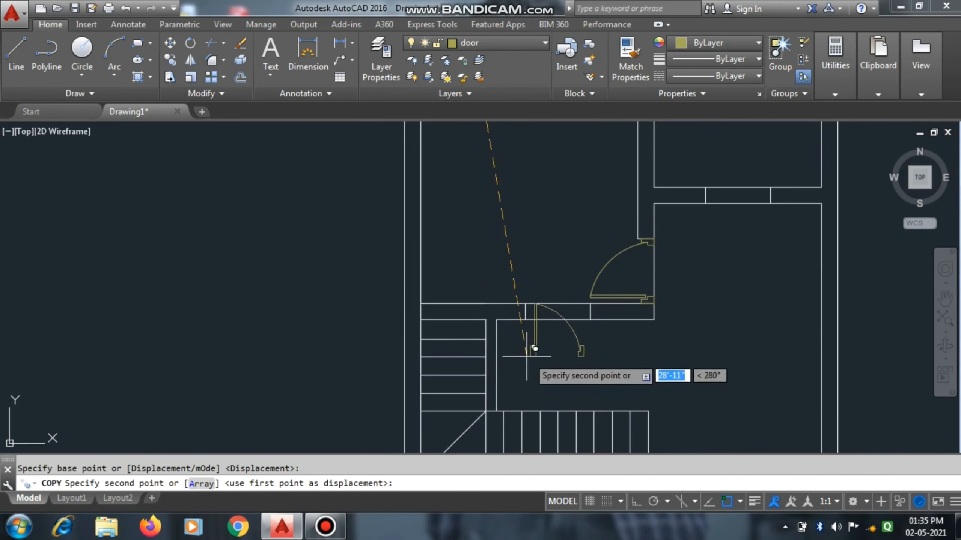
{"action": "left_click", "coordinate": [452, 365]}
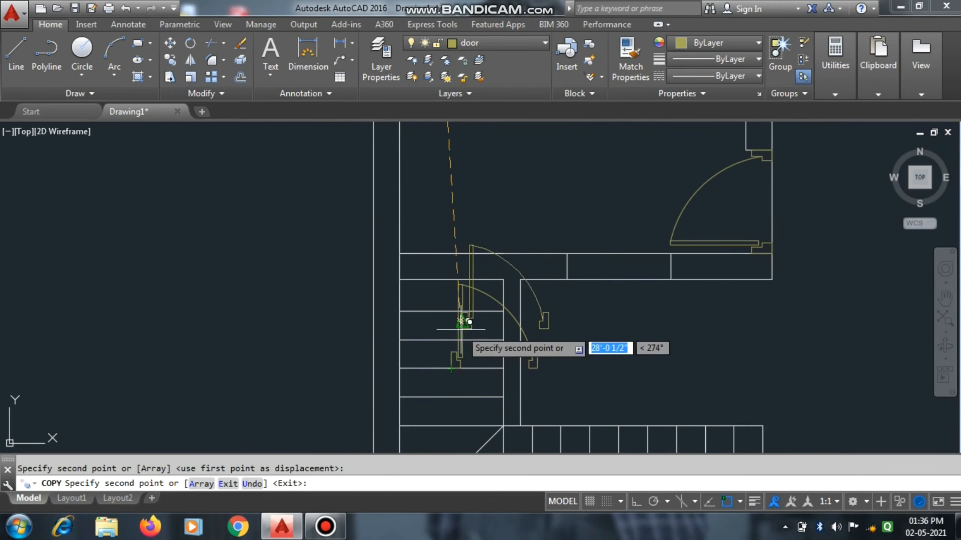
{"action": "key", "text": "Escape"}
- Rotate the staircase door copy 90° counterclockwise about its frame's lower right corner with Ortho on
{"action": "left_click", "coordinate": [458, 331]}
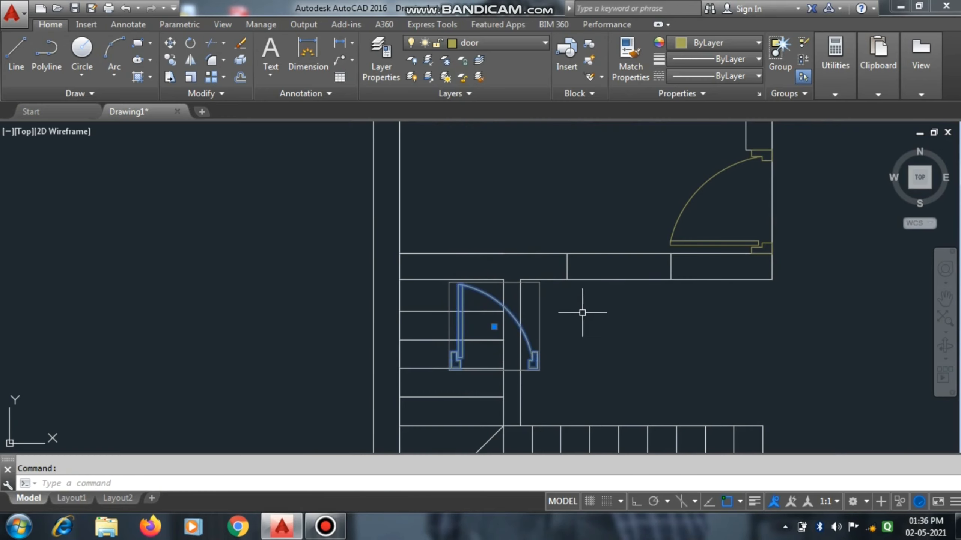
{"action": "type", "text": "ro"}
{"action": "key", "text": "Return"}
{"action": "left_click", "coordinate": [535, 374]}
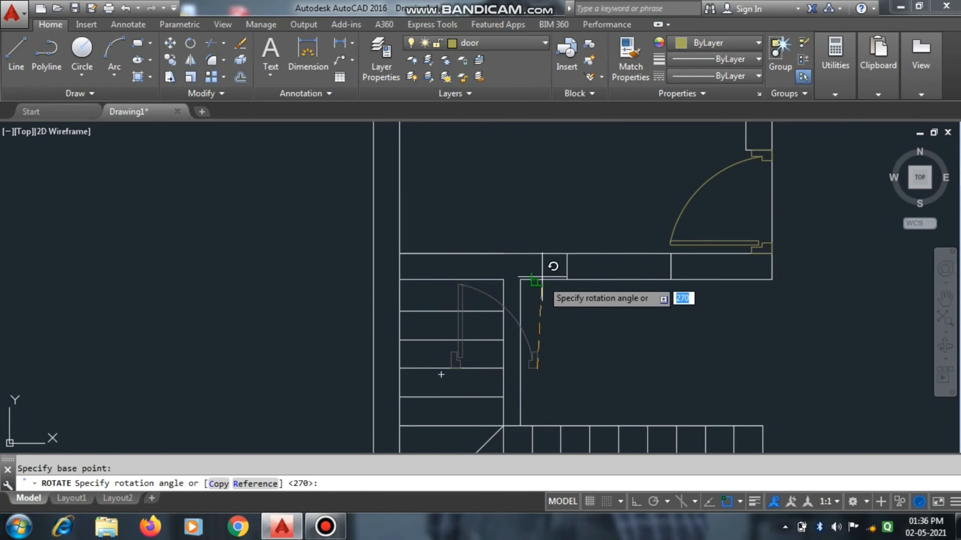
{"action": "key", "text": "F8"}
{"action": "left_click", "coordinate": [537, 235]}
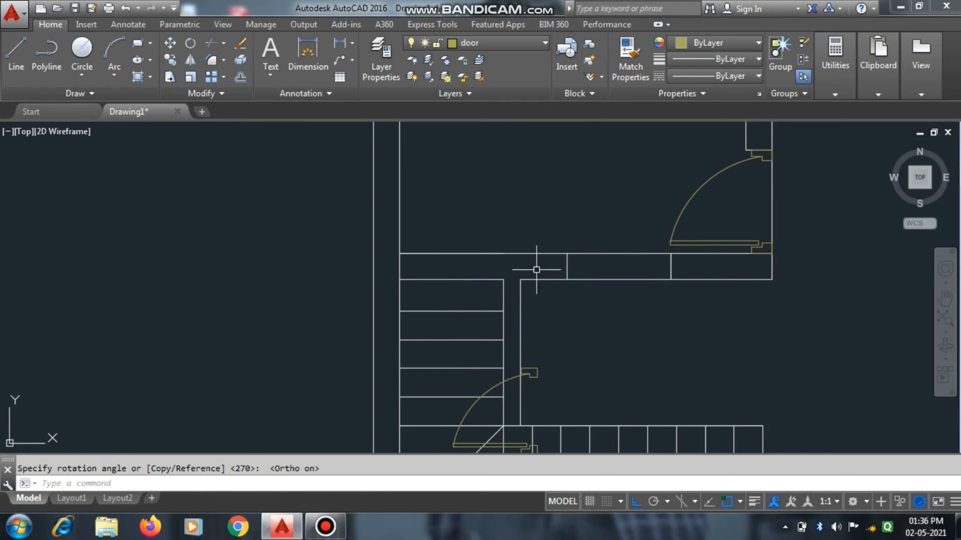
- Move the rotated door by its frame's upper right corner onto the upper end of the stair wall, with Ortho off
{"action": "left_click", "coordinate": [529, 370]}
{"action": "scroll", "coordinate": [544, 348], "scroll_direction": "up", "scroll_amount": 3}
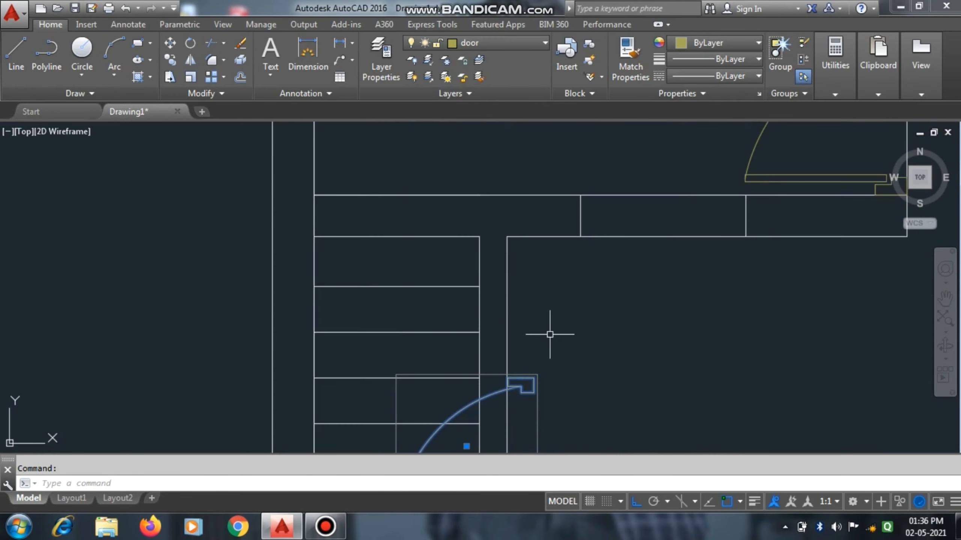
{"action": "key", "text": "Return"}
{"action": "left_click", "coordinate": [527, 388]}
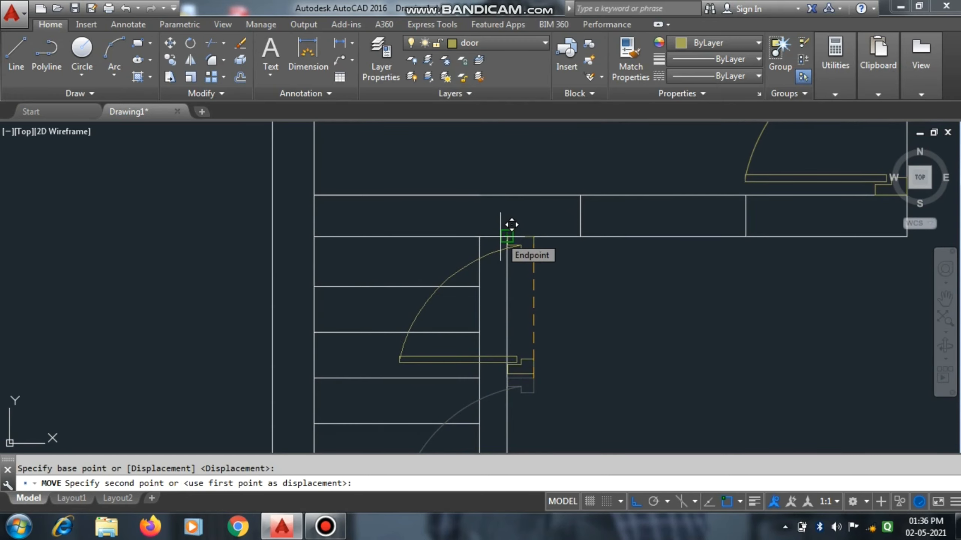
{"action": "scroll", "coordinate": [505, 227], "scroll_direction": "up", "scroll_amount": 5}
{"action": "key", "text": "F8"}
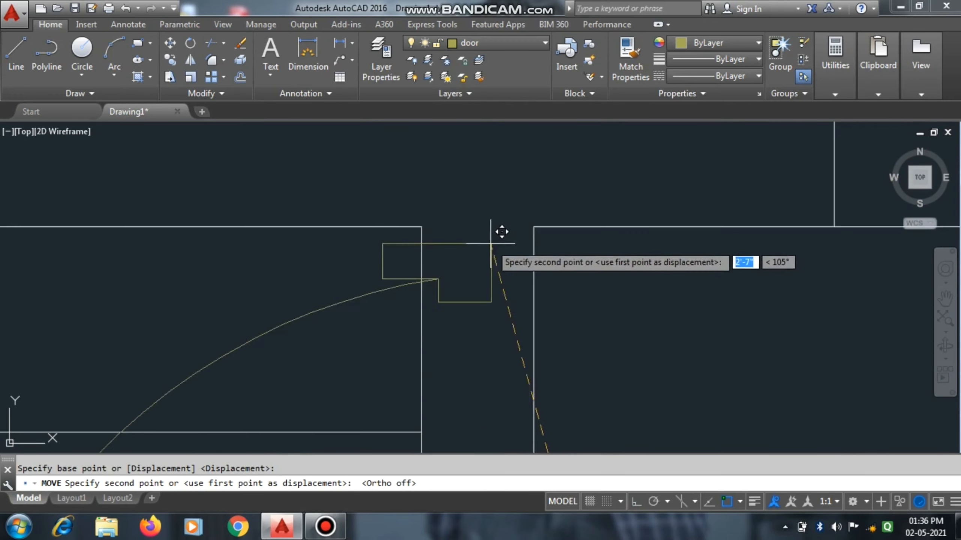
{"action": "left_click", "coordinate": [528, 226]}
{"action": "scroll", "coordinate": [528, 228], "scroll_direction": "down", "scroll_amount": 4}
{"action": "scroll", "coordinate": [528, 228], "scroll_direction": "down", "scroll_amount": 2}
{"action": "key", "text": "Escape"}
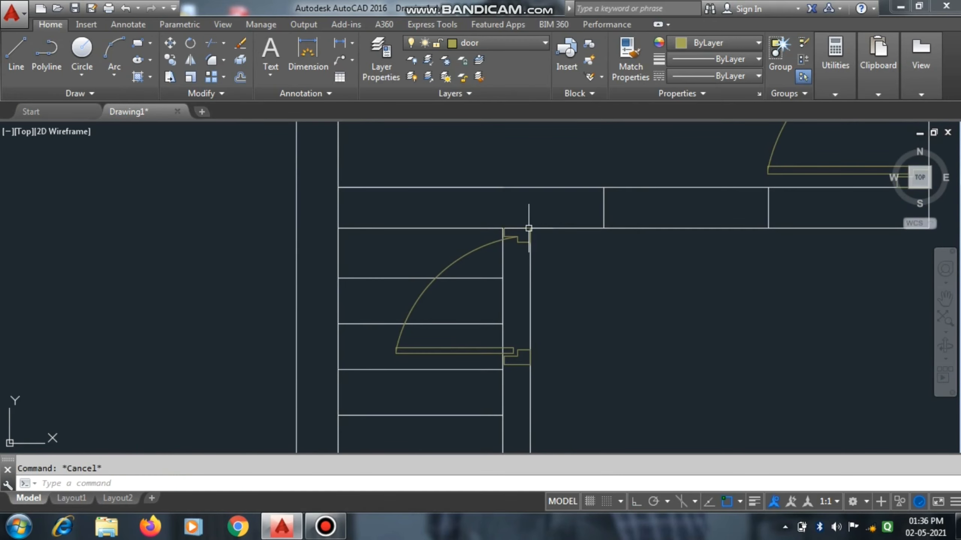
- Make layer 0 current and draw a line across the stair wall's upper end along the door frame's top edge
{"action": "left_click", "coordinate": [519, 43]}
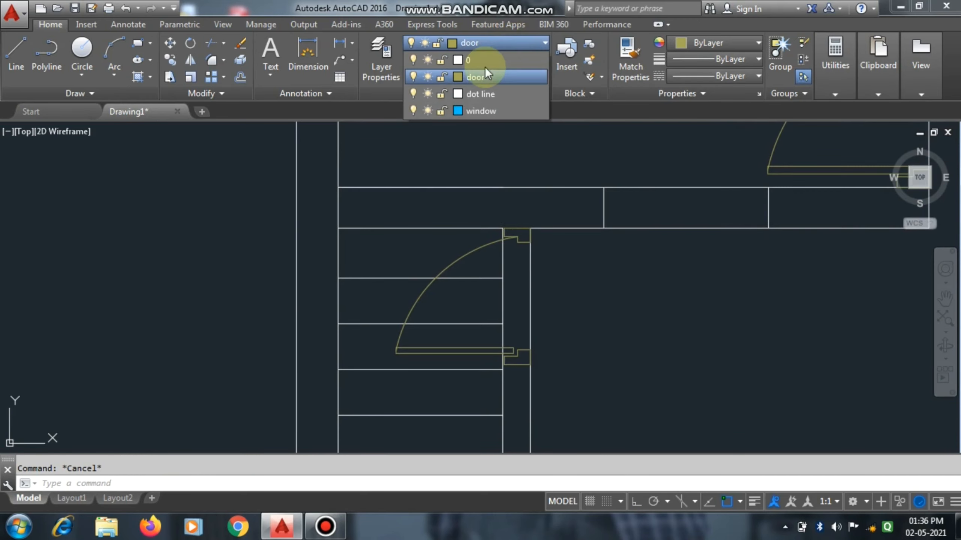
{"action": "left_click", "coordinate": [486, 61]}
{"action": "scroll", "coordinate": [528, 212], "scroll_direction": "up", "scroll_amount": 4}
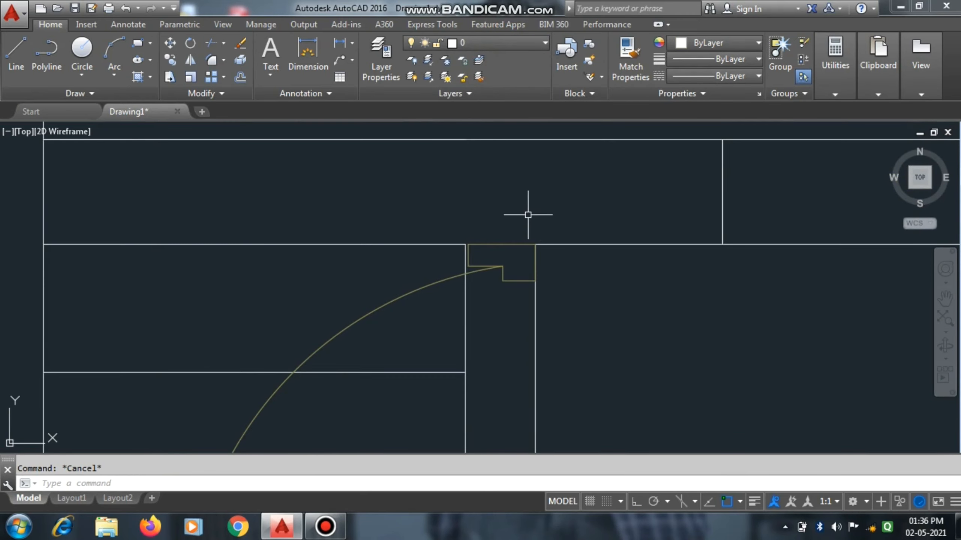
{"action": "key", "text": "l"}
{"action": "key", "text": "Return"}
{"action": "scroll", "coordinate": [539, 238], "scroll_direction": "up", "scroll_amount": 6}
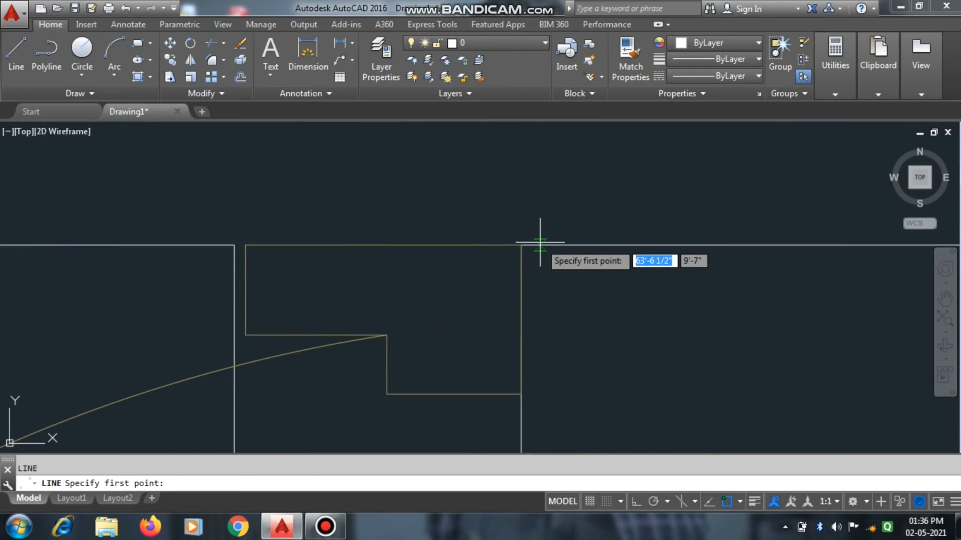
{"action": "left_click", "coordinate": [521, 244]}
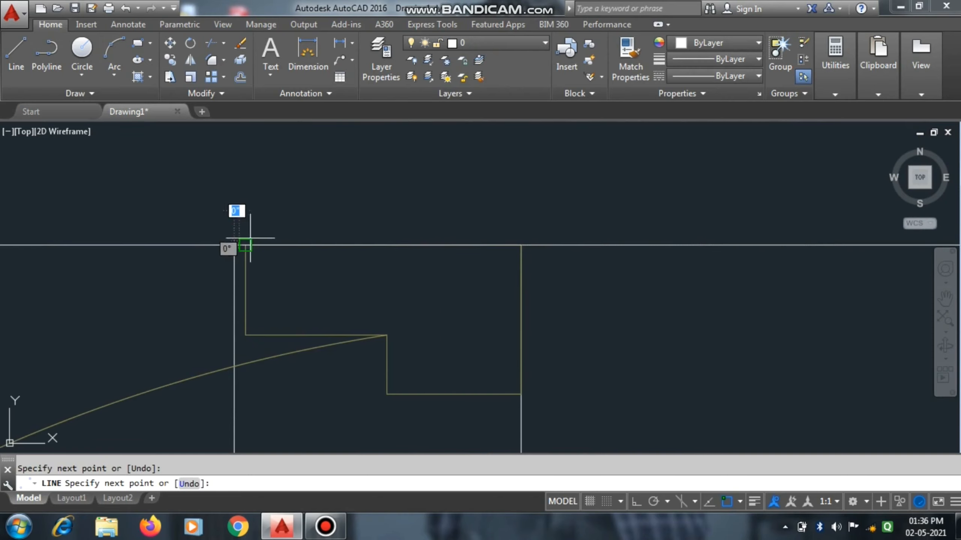
{"action": "key", "text": "Escape"}
- Draw a line across the stair wall along the door frame's bottom edge
{"action": "scroll", "coordinate": [367, 163], "scroll_direction": "down", "scroll_amount": 6}
{"action": "scroll", "coordinate": [382, 393], "scroll_direction": "up", "scroll_amount": 4}
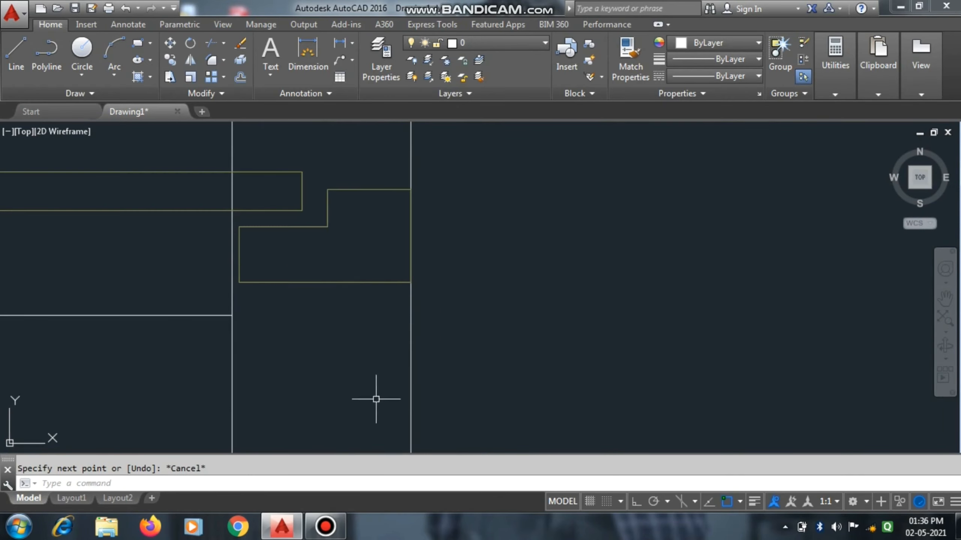
{"action": "key", "text": "l"}
{"action": "key", "text": "Return"}
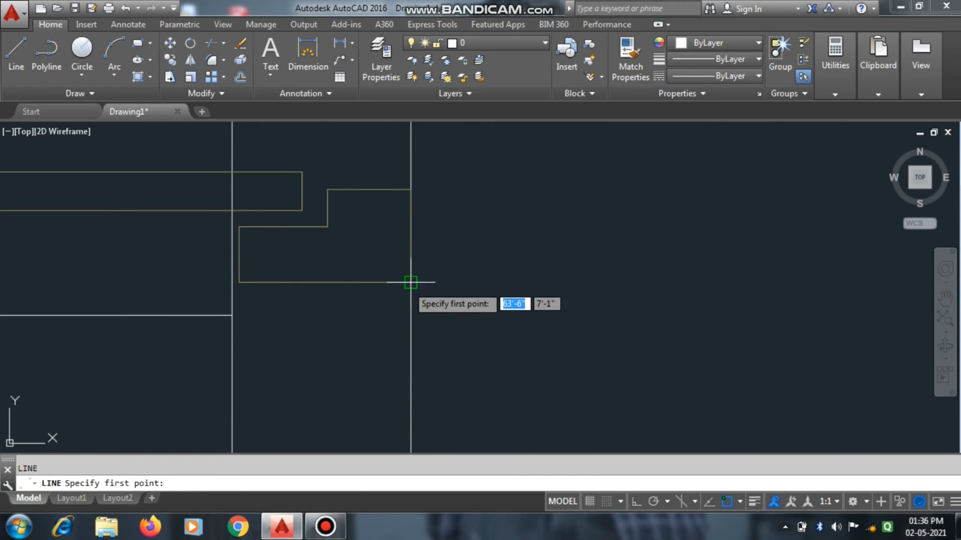
{"action": "left_click", "coordinate": [411, 282]}
{"action": "key", "text": "Escape"}
{"action": "scroll", "coordinate": [495, 285], "scroll_direction": "up", "scroll_amount": 3}
{"action": "type", "text": "t"}
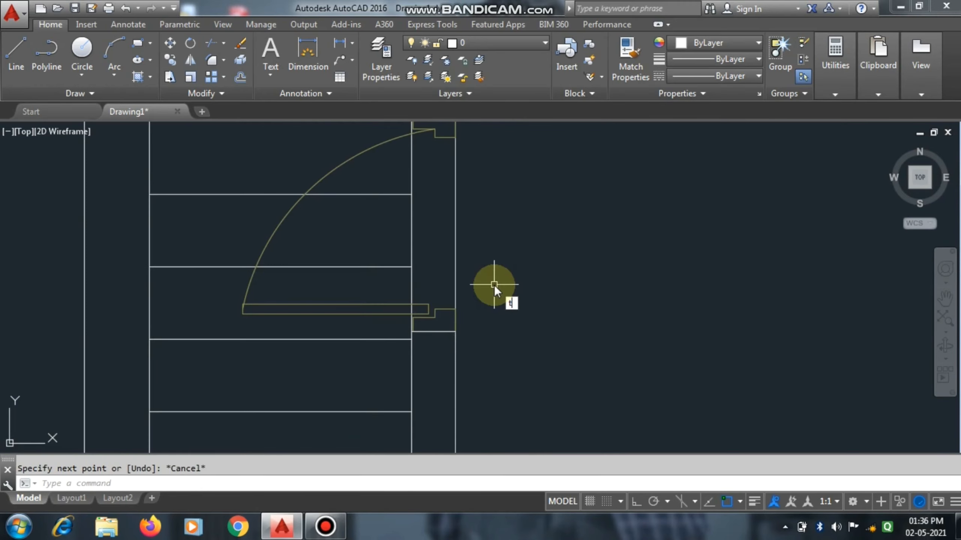
{"action": "type", "text": "r"}
{"action": "key", "text": "Return"}
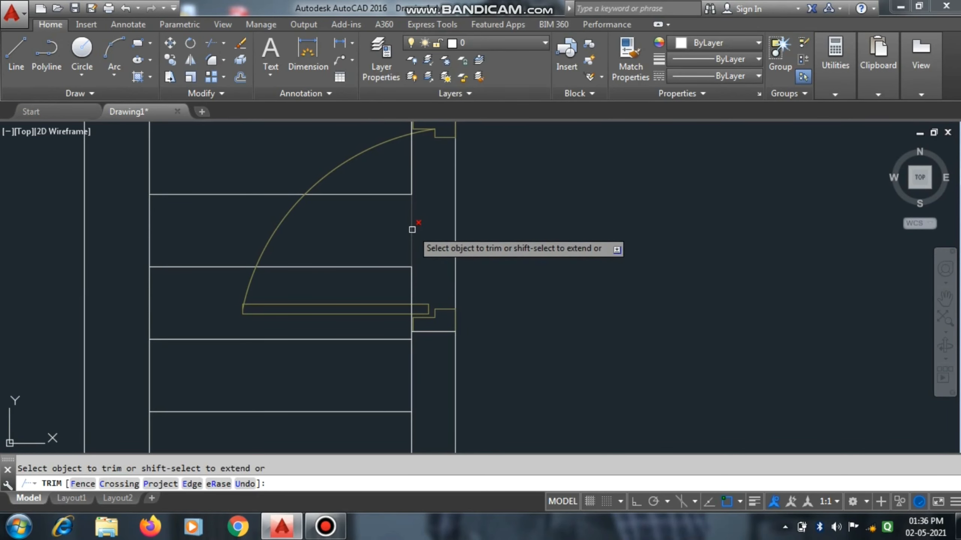
{"action": "key", "text": "Escape"}
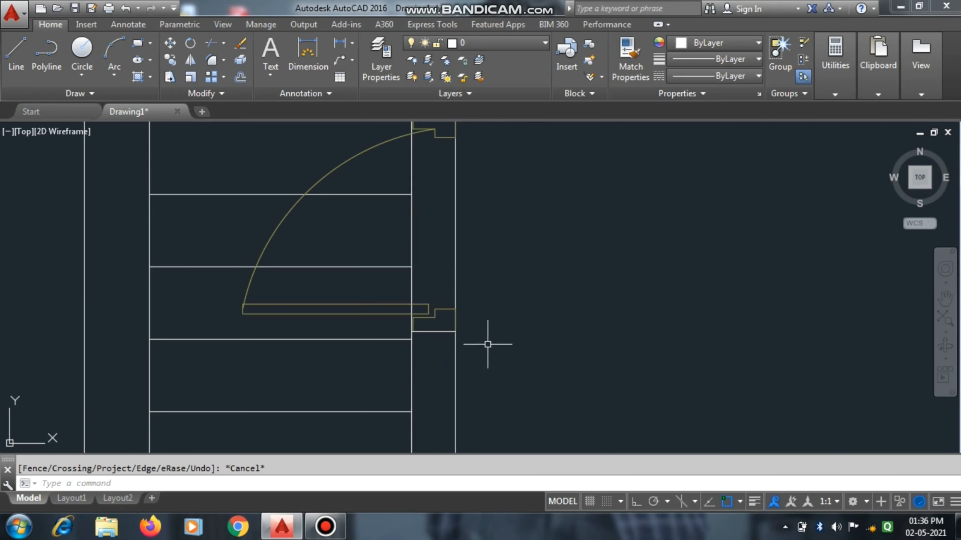
- Move the upper stair flight's tread lines, the diagonal corner line and the stair wall's inner line to the dot line layer
{"action": "scroll", "coordinate": [491, 340], "scroll_direction": "down", "scroll_amount": 5}
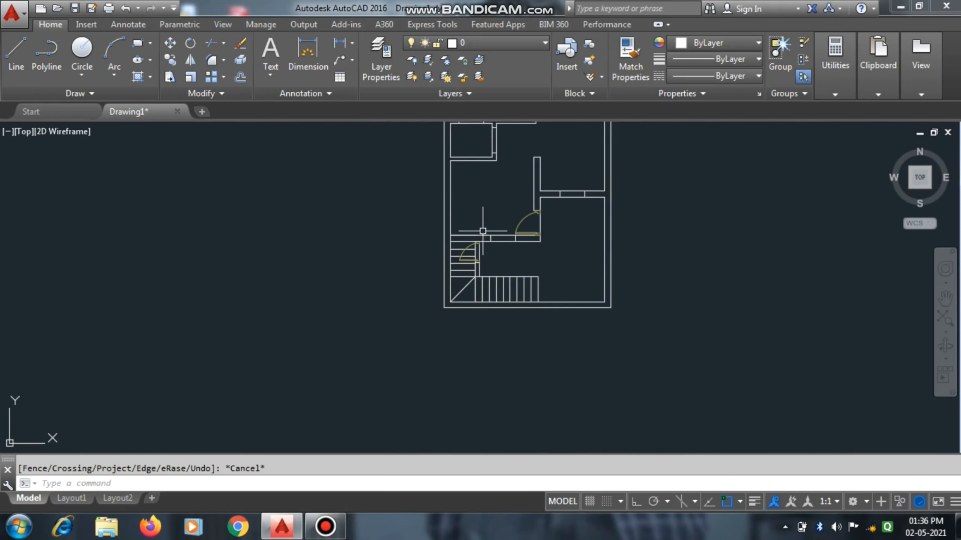
{"action": "scroll", "coordinate": [482, 231], "scroll_direction": "up", "scroll_amount": 5}
{"action": "left_click", "coordinate": [442, 271]}
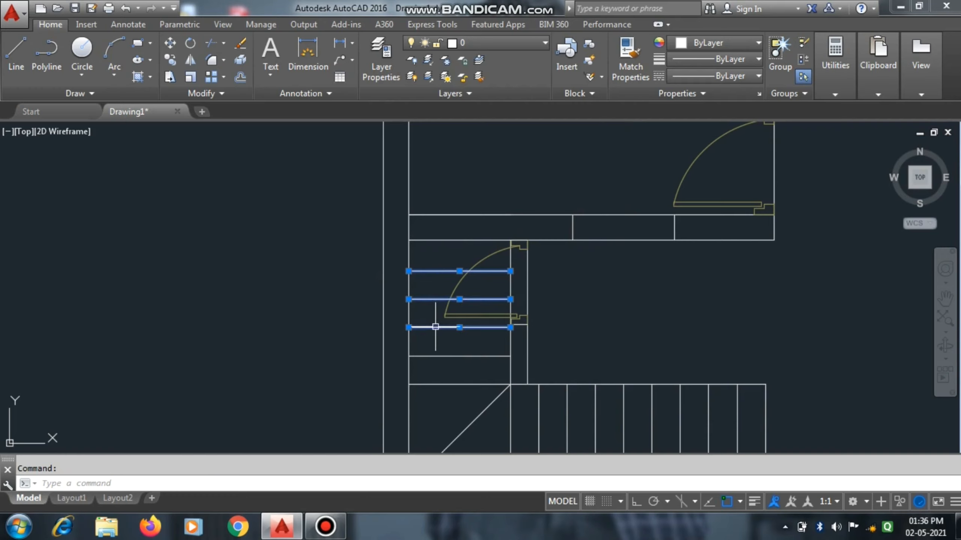
{"action": "left_click", "coordinate": [462, 386]}
{"action": "middle_click_drag", "start_coordinate": [445, 421], "coordinate": [449, 371]}
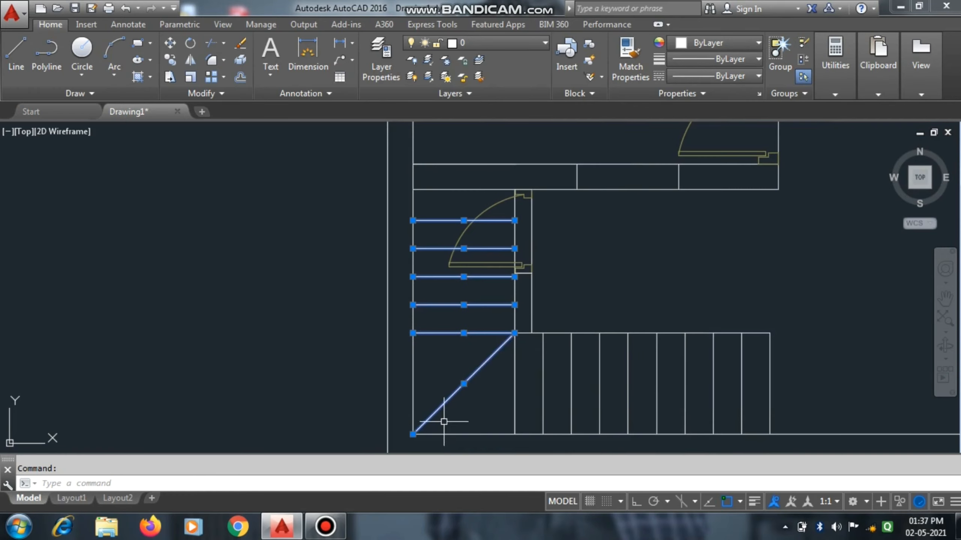
{"action": "scroll", "coordinate": [444, 420], "scroll_direction": "down", "scroll_amount": 2}
{"action": "scroll", "coordinate": [449, 314], "scroll_direction": "up", "scroll_amount": 4}
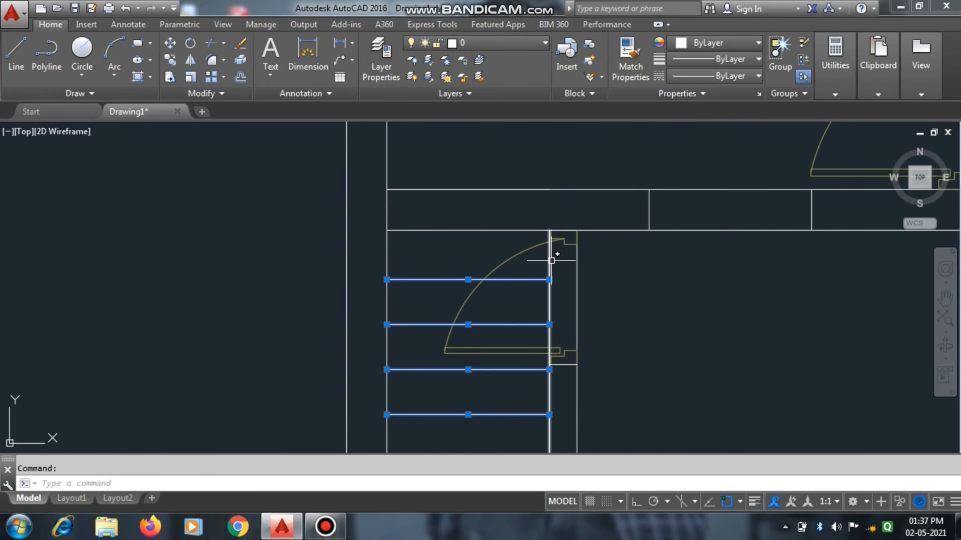
{"action": "left_click", "coordinate": [549, 271]}
{"action": "scroll", "coordinate": [504, 238], "scroll_direction": "down", "scroll_amount": 2}
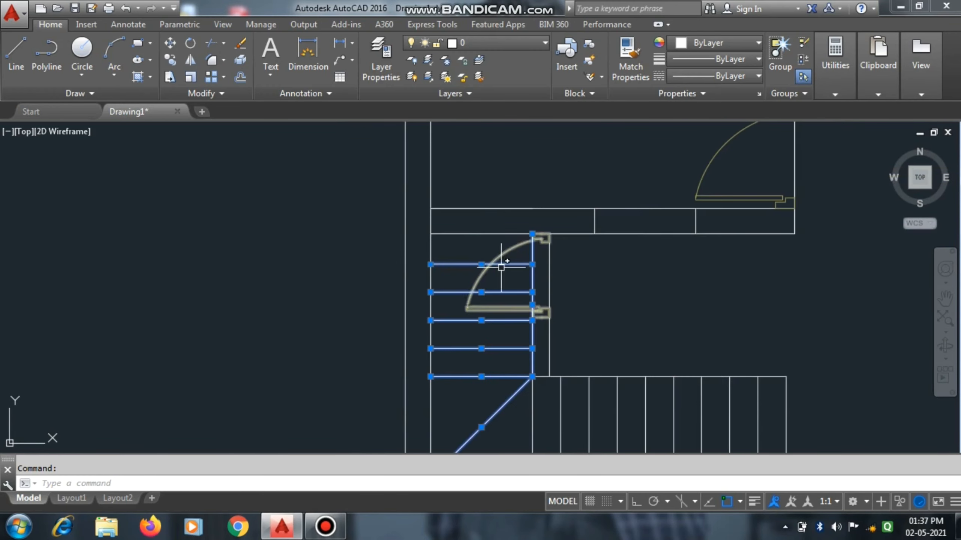
{"action": "left_click", "coordinate": [480, 359]}
{"action": "left_click", "coordinate": [578, 432]}
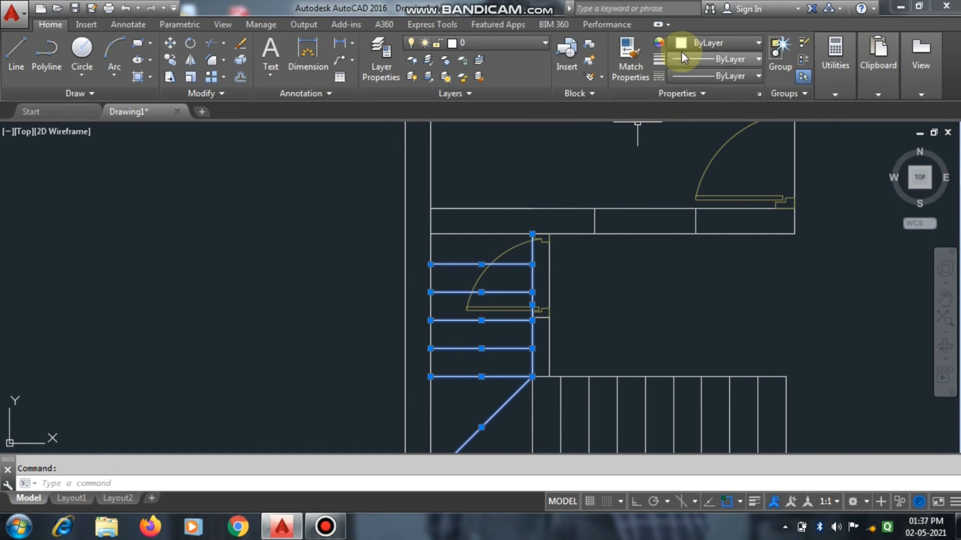
{"action": "left_click", "coordinate": [484, 43]}
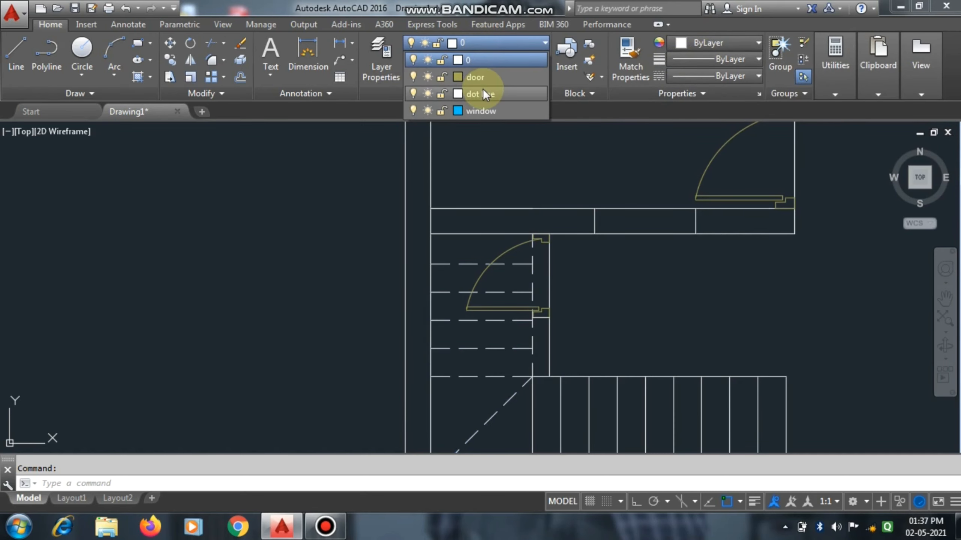
{"action": "left_click", "coordinate": [483, 94]}
{"action": "scroll", "coordinate": [462, 227], "scroll_direction": "down", "scroll_amount": 3}
{"action": "scroll", "coordinate": [462, 227], "scroll_direction": "up", "scroll_amount": 6}
{"action": "scroll", "coordinate": [462, 227], "scroll_direction": "down", "scroll_amount": 4}
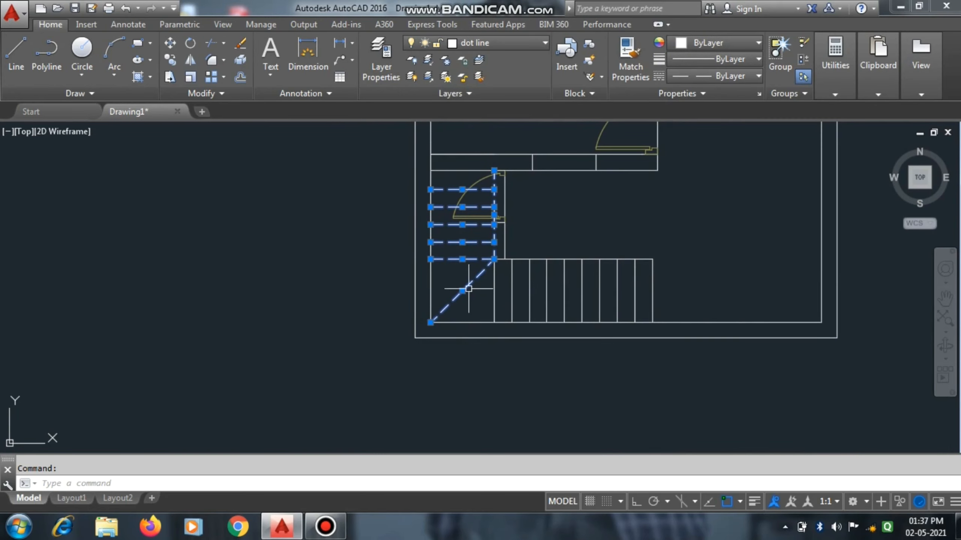
{"action": "key", "text": "Escape"}
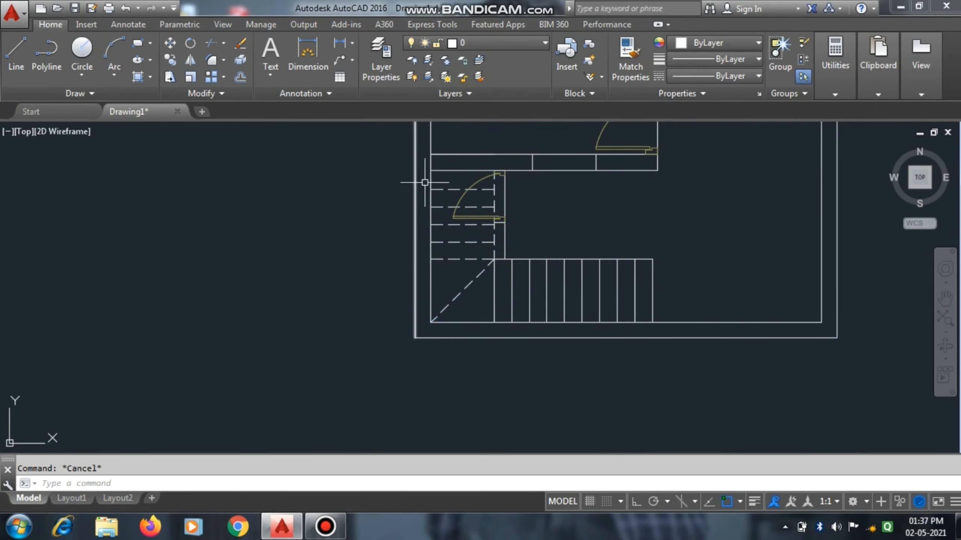
- Examine the dashed stair lines around the staircase door and the overall floor plan
{"action": "scroll", "coordinate": [475, 172], "scroll_direction": "up", "scroll_amount": 4}
{"action": "scroll", "coordinate": [475, 172], "scroll_direction": "down", "scroll_amount": 4}
{"action": "scroll", "coordinate": [339, 266], "scroll_direction": "down", "scroll_amount": 3}
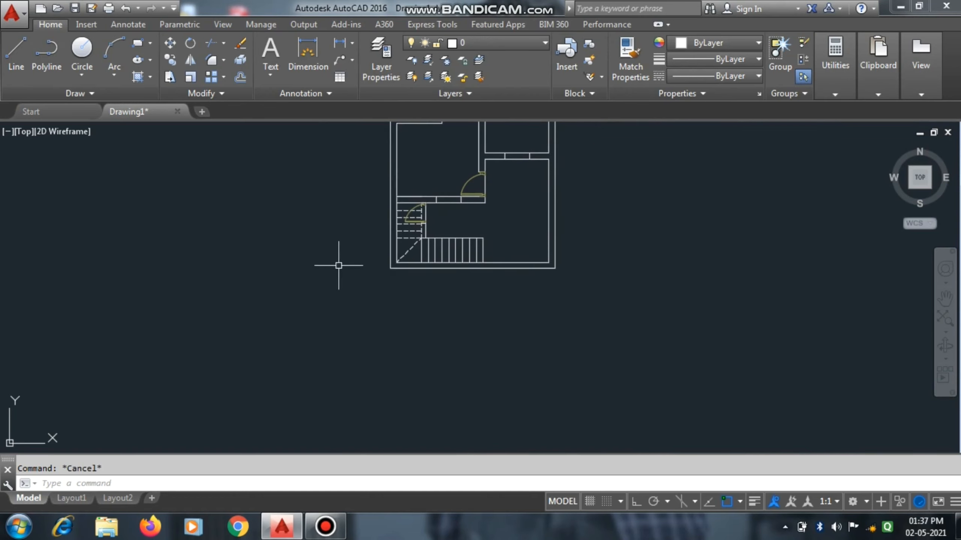
{"action": "scroll", "coordinate": [426, 193], "scroll_direction": "up", "scroll_amount": 5}
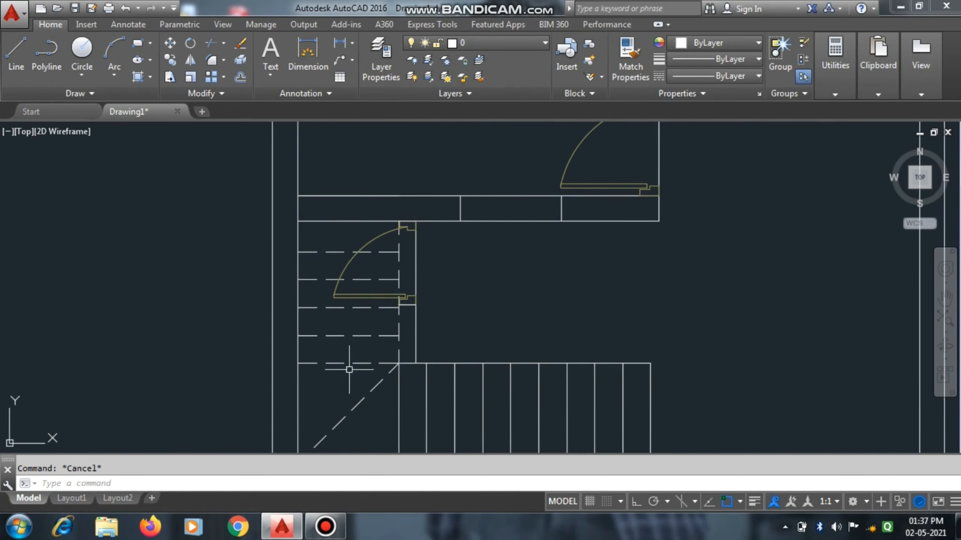
{"action": "scroll", "coordinate": [349, 369], "scroll_direction": "down", "scroll_amount": 5}
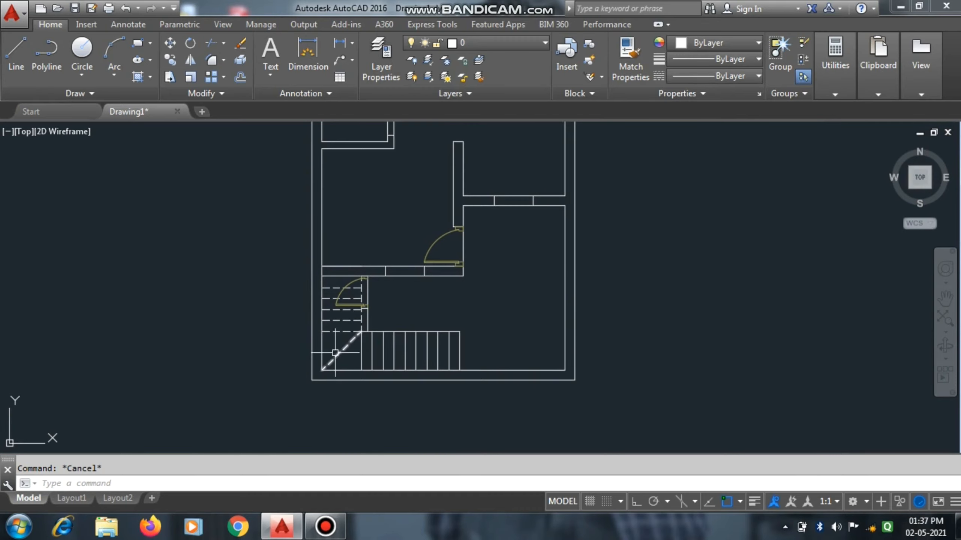
{"action": "scroll", "coordinate": [225, 416], "scroll_direction": "down", "scroll_amount": 4}
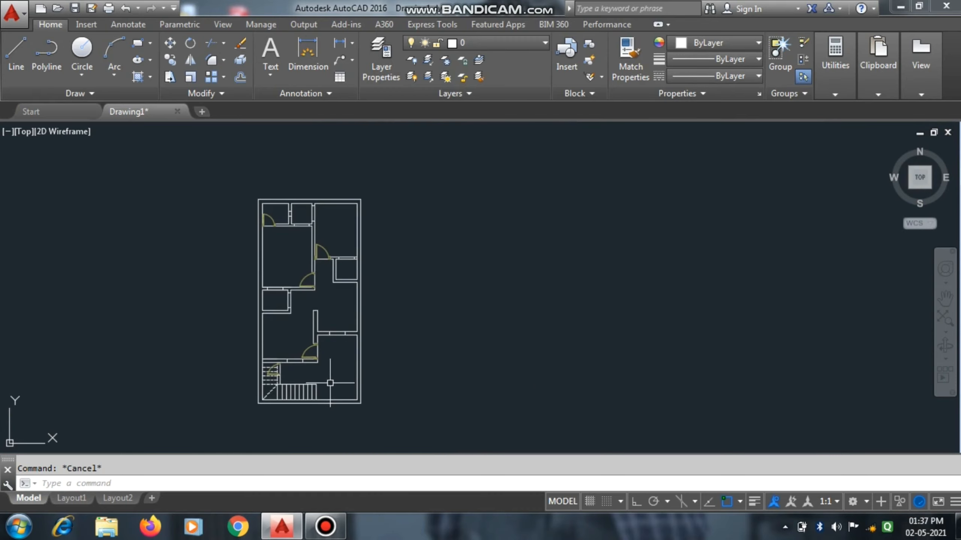
{"action": "scroll", "coordinate": [330, 384], "scroll_direction": "up", "scroll_amount": 4}
{"action": "scroll", "coordinate": [331, 383], "scroll_direction": "down", "scroll_amount": 4}
{"action": "scroll", "coordinate": [322, 244], "scroll_direction": "up", "scroll_amount": 4}
{"action": "scroll", "coordinate": [338, 218], "scroll_direction": "down", "scroll_amount": 4}
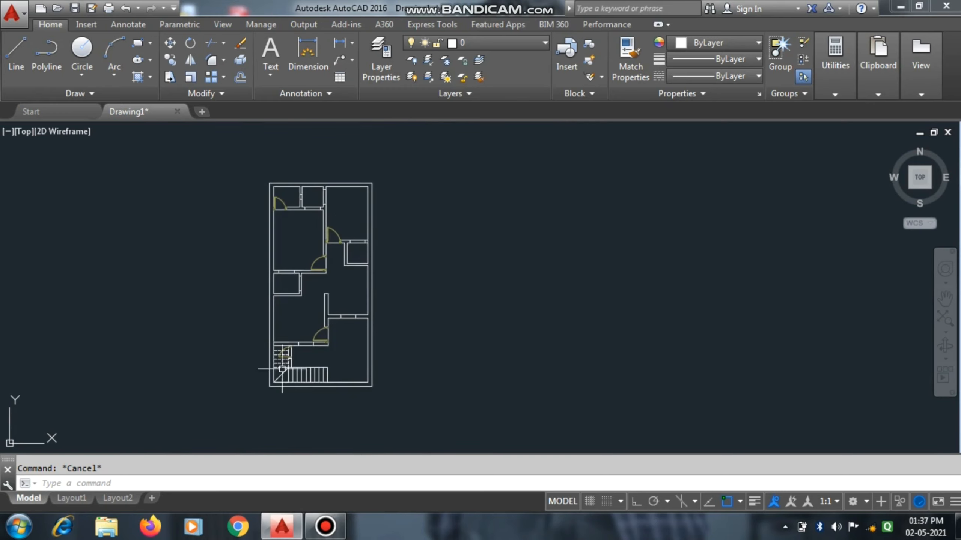
- Make the window layer current and draw a line through the middle of the opening in the lower right room's upper wall
{"action": "scroll", "coordinate": [312, 289], "scroll_direction": "up", "scroll_amount": 2}
{"action": "left_click", "coordinate": [482, 43]}
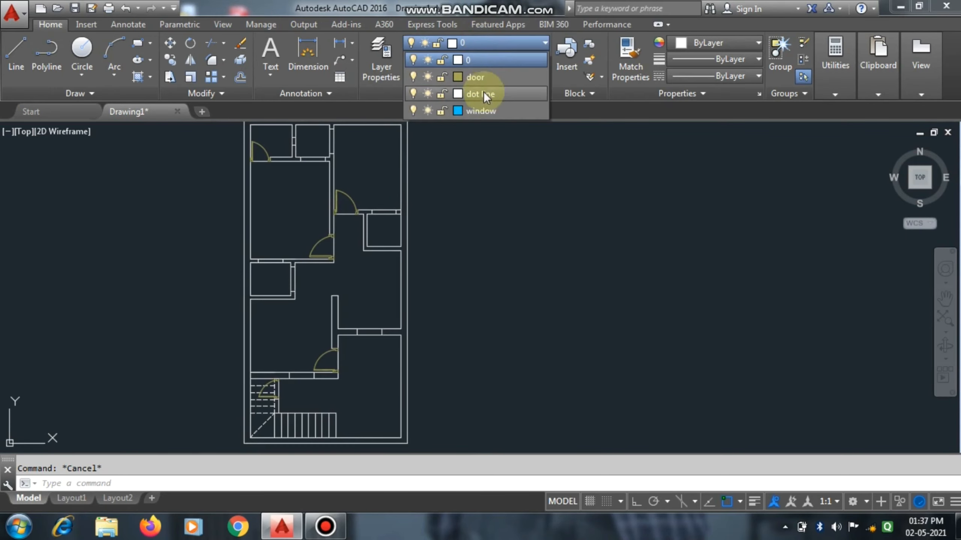
{"action": "left_click", "coordinate": [479, 109]}
{"action": "scroll", "coordinate": [350, 367], "scroll_direction": "up", "scroll_amount": 4}
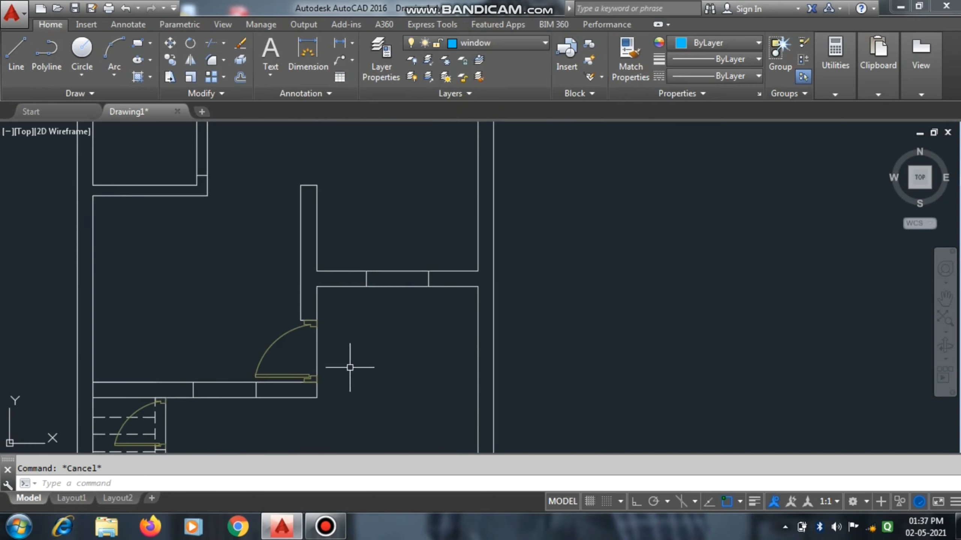
{"action": "scroll", "coordinate": [358, 327], "scroll_direction": "up", "scroll_amount": 2}
{"action": "type", "text": "l"}
{"action": "key", "text": "Return"}
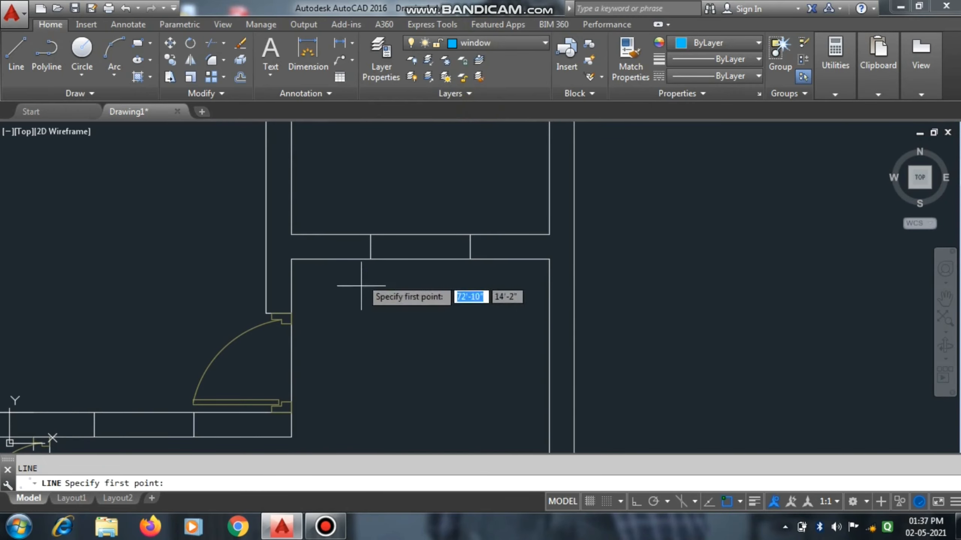
{"action": "scroll", "coordinate": [365, 233], "scroll_direction": "up", "scroll_amount": 4}
{"action": "left_click", "coordinate": [379, 272]}
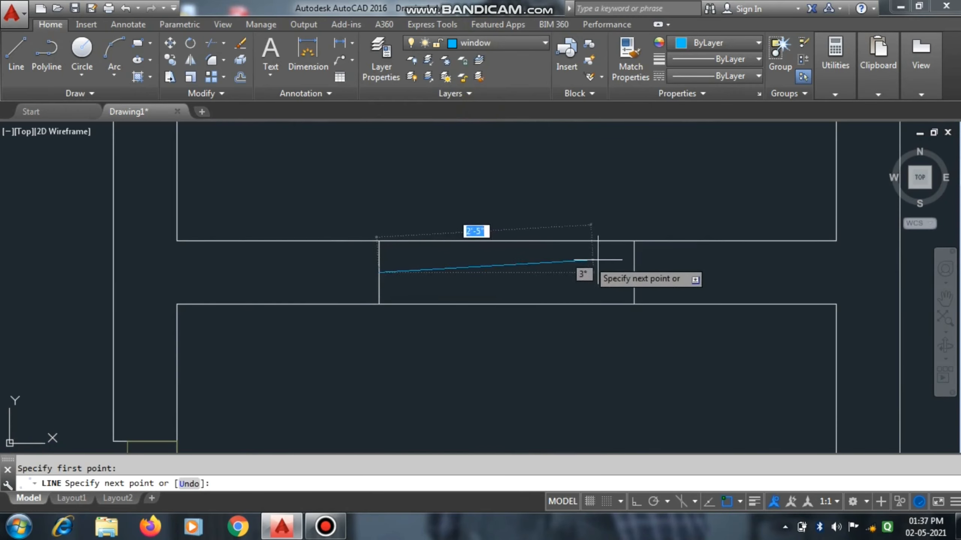
{"action": "left_click", "coordinate": [633, 273]}
{"action": "key", "text": "Escape"}
- Offset the window line in the lower right room's upper wall by 2" to both sides
{"action": "type", "text": "o"}
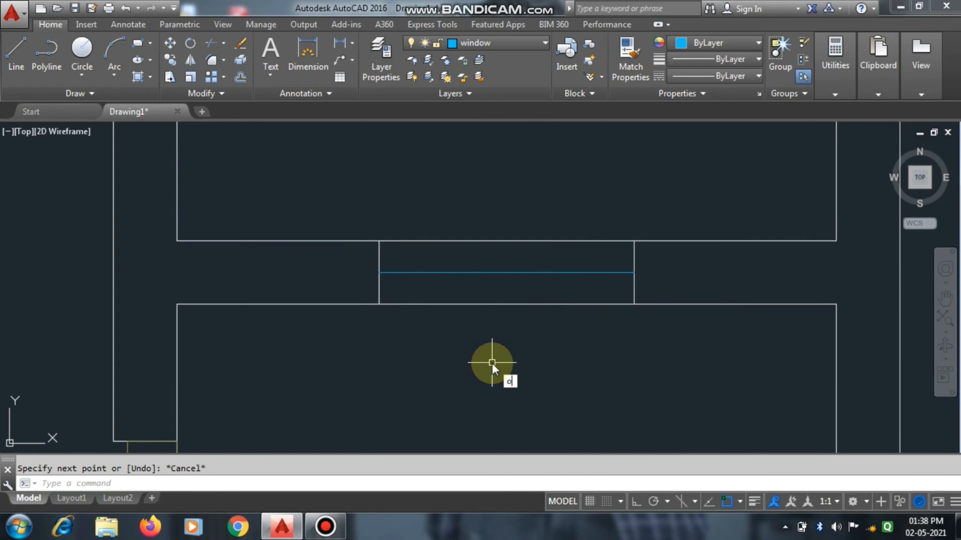
{"action": "key", "text": "Return"}
{"action": "type", "text": "2"}
{"action": "key", "text": "Return"}
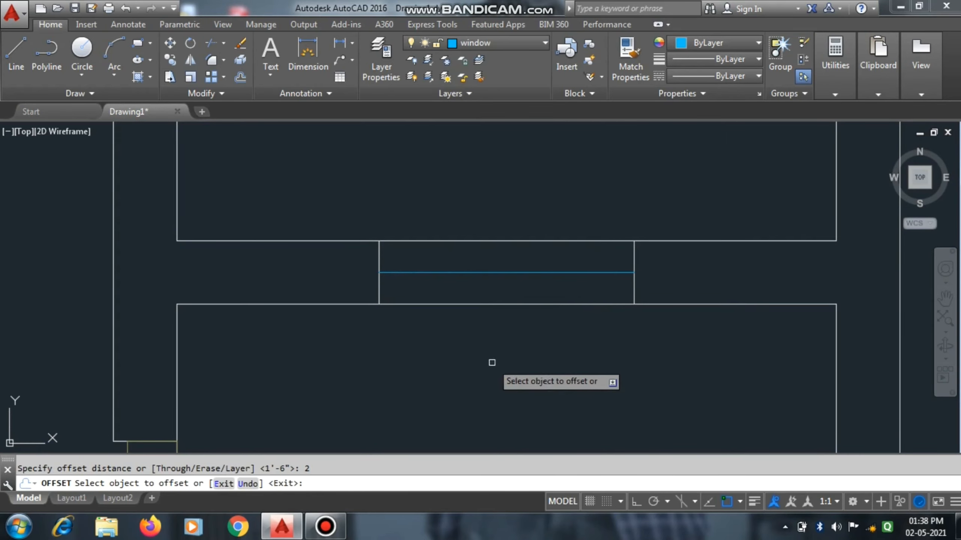
{"action": "left_click", "coordinate": [521, 273]}
{"action": "left_click", "coordinate": [495, 268]}
{"action": "scroll", "coordinate": [628, 197], "scroll_direction": "down", "scroll_amount": 5}
{"action": "key", "text": "Escape"}
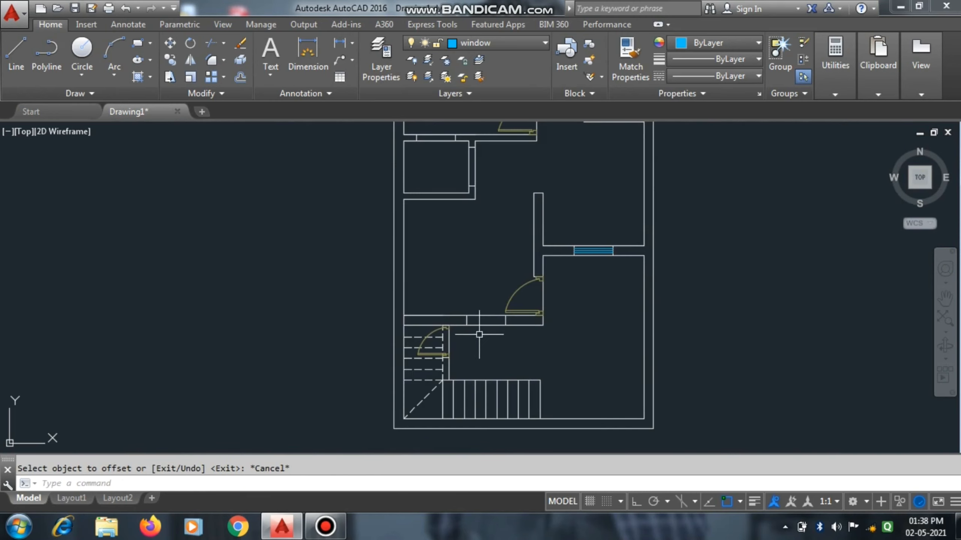
- Draw a line through the middle of the window opening in the horizontal wall above the staircase
{"action": "scroll", "coordinate": [478, 334], "scroll_direction": "up", "scroll_amount": 5}
{"action": "type", "text": "l"}
{"action": "key", "text": "Return"}
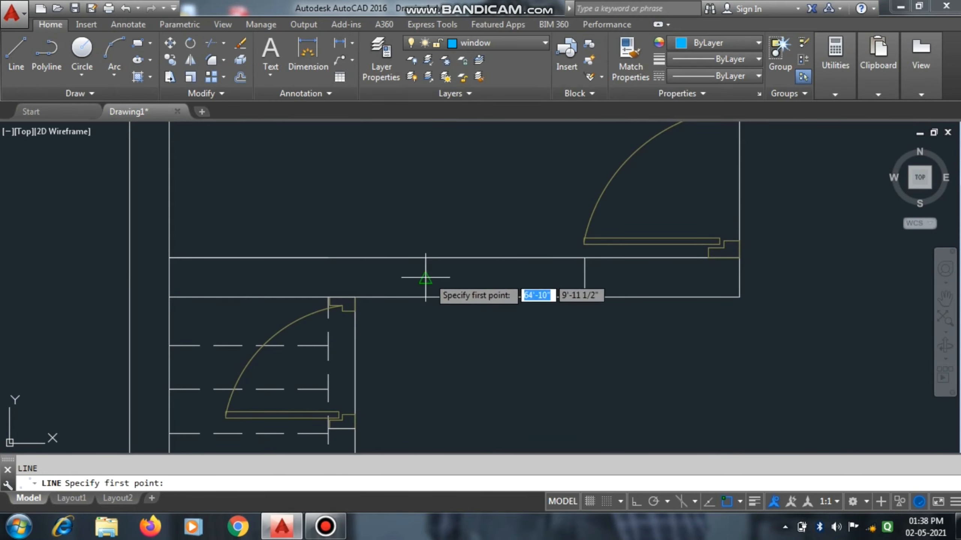
{"action": "left_click", "coordinate": [425, 277]}
{"action": "left_click", "coordinate": [585, 278]}
{"action": "key", "text": "Escape"}
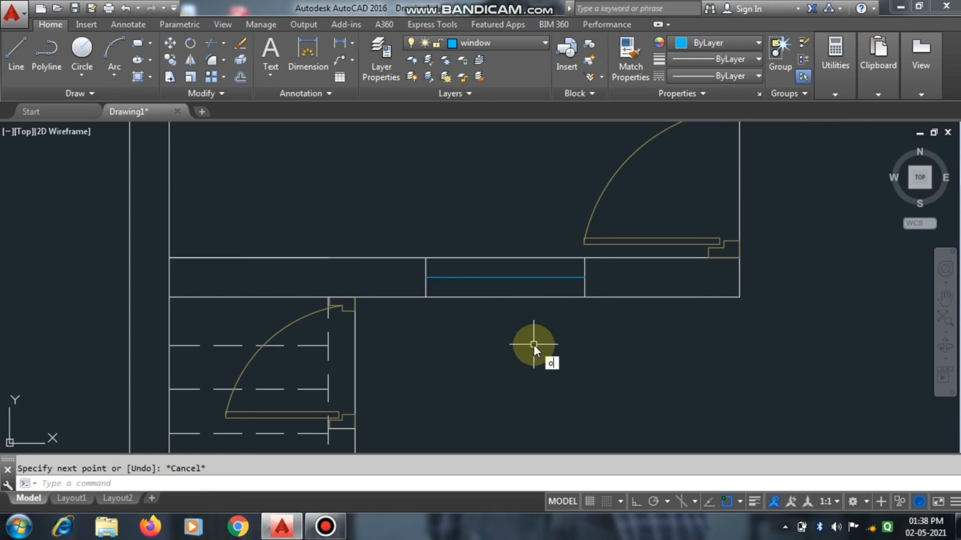
- Offset the window line in the wall above the staircase by 2" to both sides
{"action": "type", "text": "o"}
{"action": "key", "text": "Return"}
{"action": "key", "text": "Return"}
{"action": "left_click", "coordinate": [528, 278]}
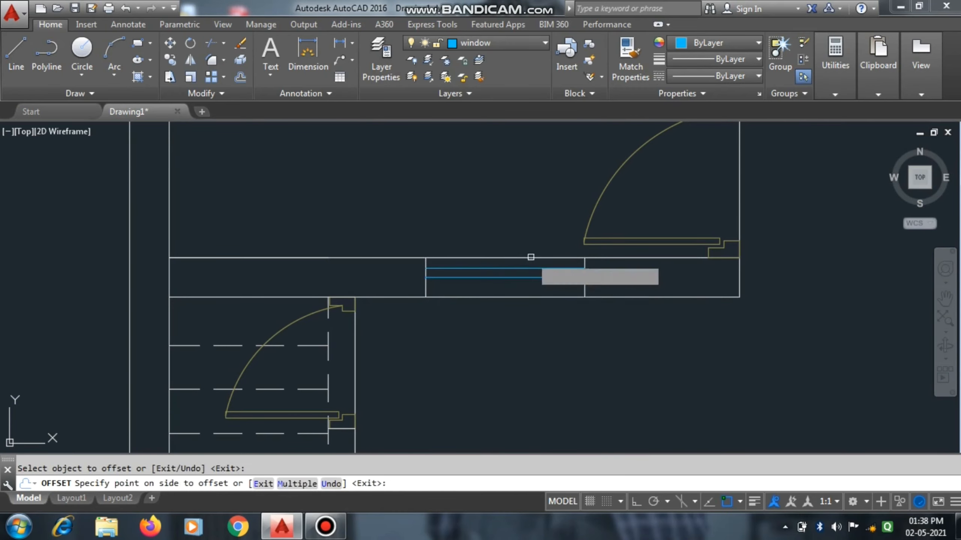
{"action": "left_click", "coordinate": [531, 257]}
{"action": "left_click", "coordinate": [521, 279]}
{"action": "left_click", "coordinate": [522, 306]}
{"action": "scroll", "coordinate": [517, 396], "scroll_direction": "down", "scroll_amount": 3}
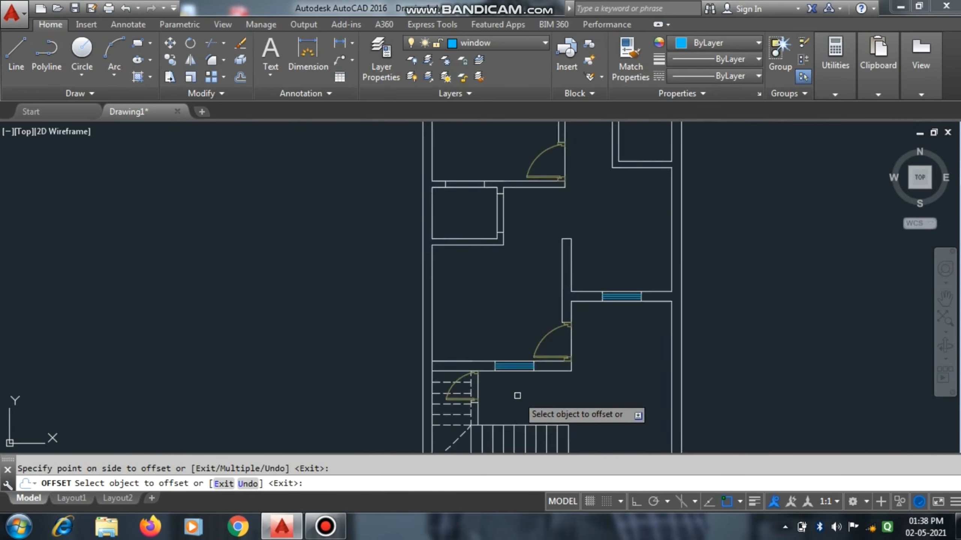
{"action": "key", "text": "Escape"}
- Draw a vertical line through the middle of the opening in the right wall of the small room on the plan's left side
{"action": "scroll", "coordinate": [517, 396], "scroll_direction": "down", "scroll_amount": 3}
{"action": "scroll", "coordinate": [506, 277], "scroll_direction": "up", "scroll_amount": 7}
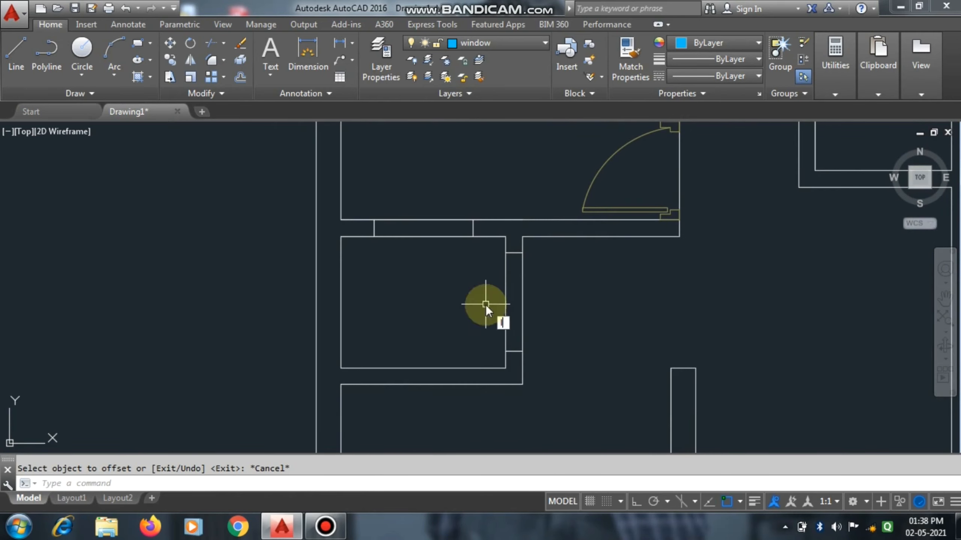
{"action": "type", "text": "l"}
{"action": "key", "text": "Return"}
{"action": "scroll", "coordinate": [503, 280], "scroll_direction": "up", "scroll_amount": 2}
{"action": "left_click", "coordinate": [522, 238]}
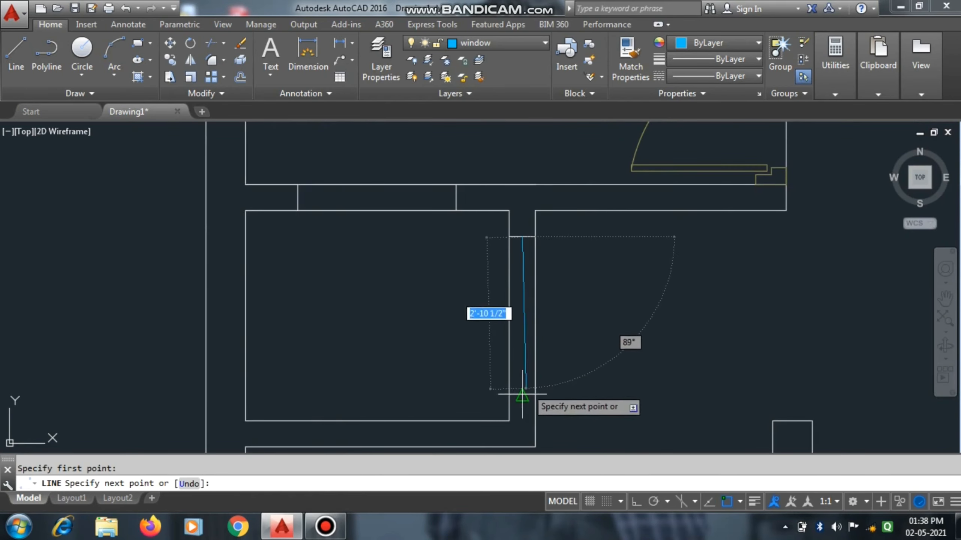
{"action": "key", "text": "Escape"}
- Offset the vertical window line in the small room's right wall by 2" to both sides
{"action": "scroll", "coordinate": [522, 395], "scroll_direction": "up", "scroll_amount": 4}
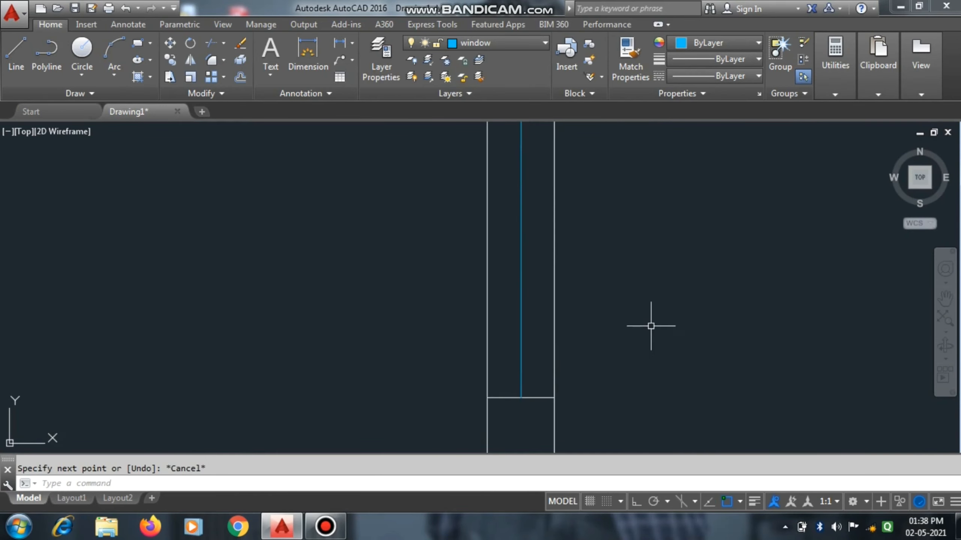
{"action": "type", "text": "o"}
{"action": "key", "text": "Return"}
{"action": "key", "text": "Return"}
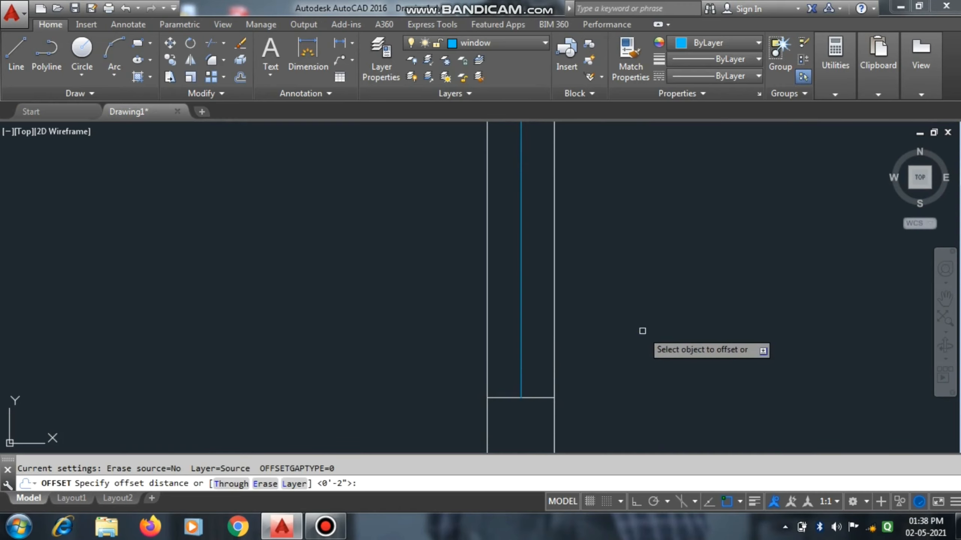
{"action": "left_click", "coordinate": [521, 300]}
{"action": "left_click", "coordinate": [542, 300]}
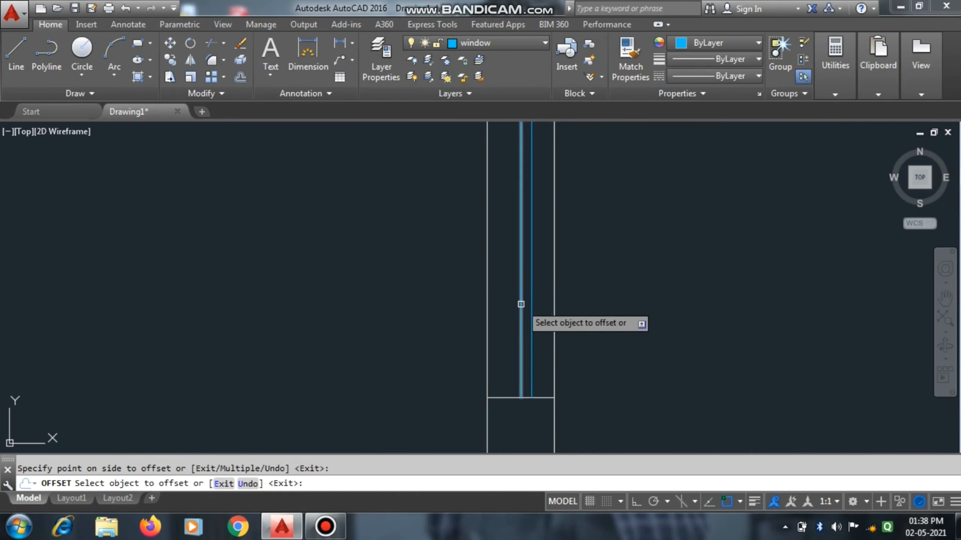
{"action": "scroll", "coordinate": [489, 314], "scroll_direction": "down", "scroll_amount": 3}
{"action": "scroll", "coordinate": [449, 260], "scroll_direction": "up", "scroll_amount": 3}
{"action": "key", "text": "Escape"}
- Draw a line through the middle of the window opening in the same small room's upper wall
{"action": "type", "text": "l"}
{"action": "key", "text": "Return"}
{"action": "left_click", "coordinate": [462, 275]}
{"action": "left_click", "coordinate": [620, 275]}
{"action": "key", "text": "Escape"}
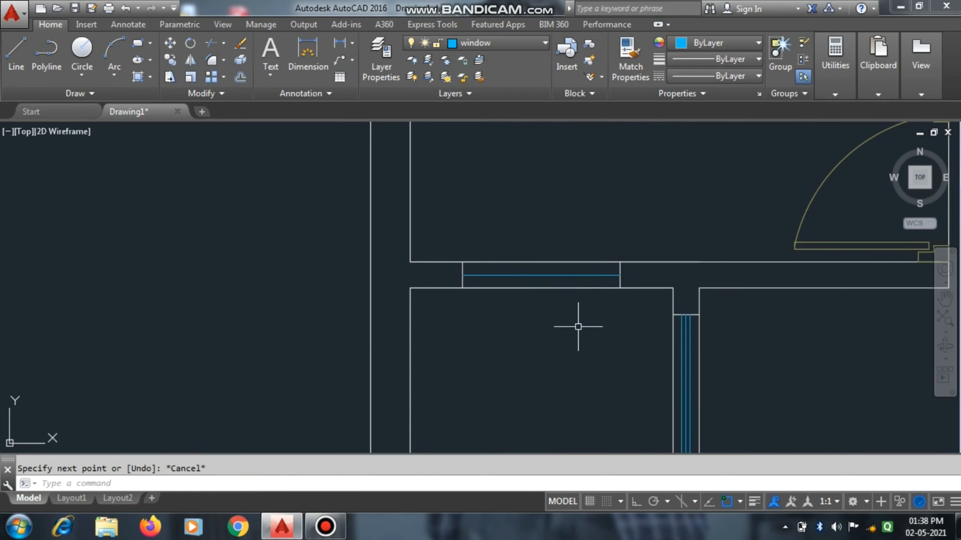
- Offset the window line in the small room's upper wall by 2" to both sides
{"action": "type", "text": "o"}
{"action": "key", "text": "Return"}
{"action": "key", "text": "Return"}
{"action": "left_click", "coordinate": [569, 270]}
{"action": "left_click", "coordinate": [569, 282]}
{"action": "key", "text": "Escape"}
- Draw a horizontal line through the middle of the window opening in the upper wall of the small room on the plan's right side
{"action": "scroll", "coordinate": [589, 176], "scroll_direction": "up", "scroll_amount": 6}
{"action": "type", "text": "l"}
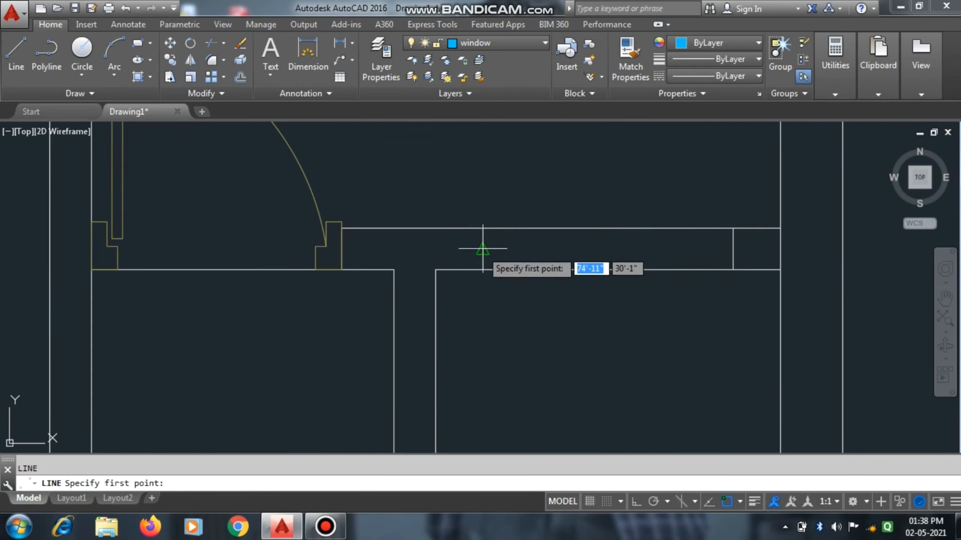
{"action": "left_click", "coordinate": [482, 249]}
{"action": "left_click", "coordinate": [732, 249]}
{"action": "key", "text": "Escape"}
- Try to offset the right-hand small room's window line by 2", then undo it
{"action": "scroll", "coordinate": [639, 330], "scroll_direction": "down", "scroll_amount": 4}
{"action": "scroll", "coordinate": [639, 330], "scroll_direction": "up", "scroll_amount": 4}
{"action": "type", "text": "o 2"}
{"action": "key", "text": "Return"}
{"action": "left_click", "coordinate": [639, 261]}
{"action": "left_click", "coordinate": [639, 253]}
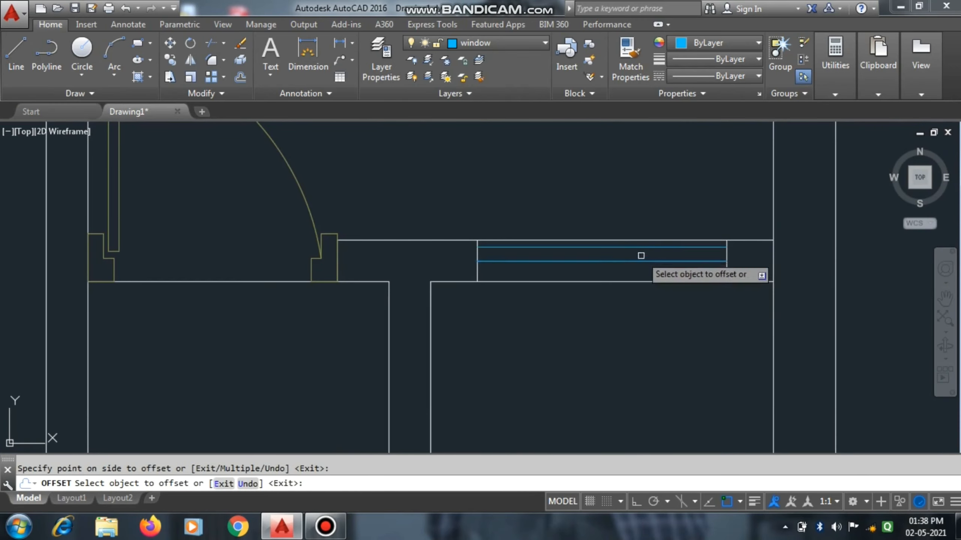
{"action": "scroll", "coordinate": [602, 346], "scroll_direction": "down", "scroll_amount": 4}
{"action": "key", "text": "Escape"}
{"action": "key", "text": "ctrl+z"}
{"action": "key", "text": "ctrl+z"}
- Offset the window line in the right-hand small room's upper wall by 1" to both sides
{"action": "scroll", "coordinate": [617, 285], "scroll_direction": "up", "scroll_amount": 1}
{"action": "type", "text": "o 1"}
{"action": "left_click", "coordinate": [639, 226]}
{"action": "left_click", "coordinate": [640, 211]}
{"action": "left_click", "coordinate": [629, 225]}
{"action": "left_click", "coordinate": [622, 273]}
{"action": "key", "text": "Escape"}
- Draw a line through the middle of the opening in the upper middle room's lower wall and offset it 1" to both sides
{"action": "scroll", "coordinate": [554, 305], "scroll_direction": "up", "scroll_amount": 4}
{"action": "type", "text": "l"}
{"action": "left_click", "coordinate": [500, 276]}
{"action": "left_click", "coordinate": [655, 275]}
{"action": "key", "text": "Escape"}
{"action": "scroll", "coordinate": [592, 291], "scroll_direction": "up", "scroll_amount": 2}
{"action": "type", "text": "o"}
{"action": "left_click", "coordinate": [593, 267]}
{"action": "key", "text": "Escape"}
- Draw a vertical line through the middle of the window opening in the upper middle room's right wall
{"action": "scroll", "coordinate": [550, 389], "scroll_direction": "down", "scroll_amount": 8}
{"action": "type", "text": "l"}
{"action": "scroll", "coordinate": [590, 330], "scroll_direction": "up", "scroll_amount": 4}
{"action": "left_click", "coordinate": [582, 284]}
{"action": "left_click", "coordinate": [583, 381]}
{"action": "key", "text": "Escape"}
- Offset the vertical window line in the upper middle room's right wall by 1" to both sides
{"action": "type", "text": "o"}
{"action": "key", "text": "space"}
{"action": "key", "text": "space"}
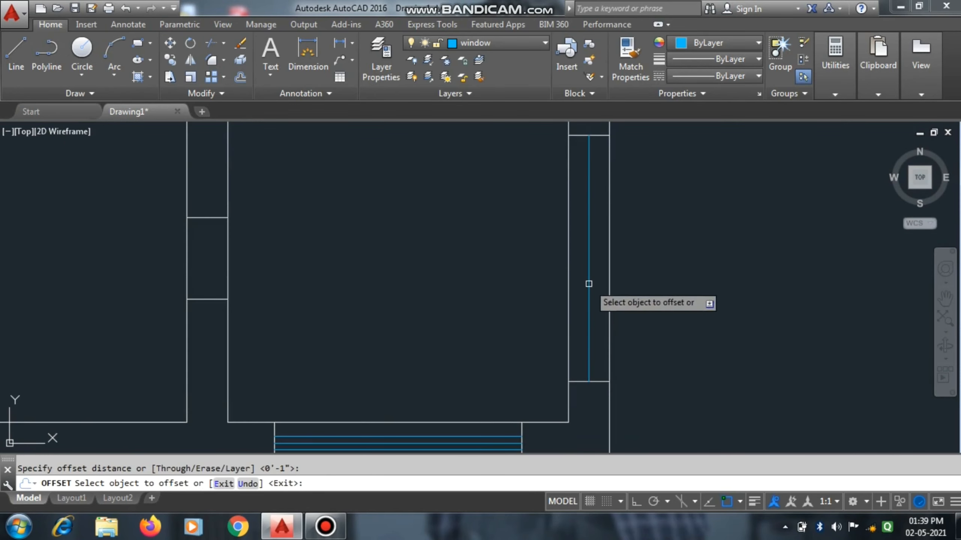
{"action": "left_click", "coordinate": [588, 283]}
{"action": "left_click", "coordinate": [588, 288]}
{"action": "left_click", "coordinate": [702, 296]}
{"action": "key", "text": "Escape"}
- Draw a vertical line through the opening in the wall between the two small upper rooms and offset it 1" to both sides
{"action": "scroll", "coordinate": [703, 296], "scroll_direction": "down", "scroll_amount": 6}
{"action": "scroll", "coordinate": [556, 285], "scroll_direction": "up", "scroll_amount": 6}
{"action": "type", "text": "l"}
{"action": "left_click", "coordinate": [647, 324]}
{"action": "left_click", "coordinate": [647, 242]}
{"action": "key", "text": "Escape"}
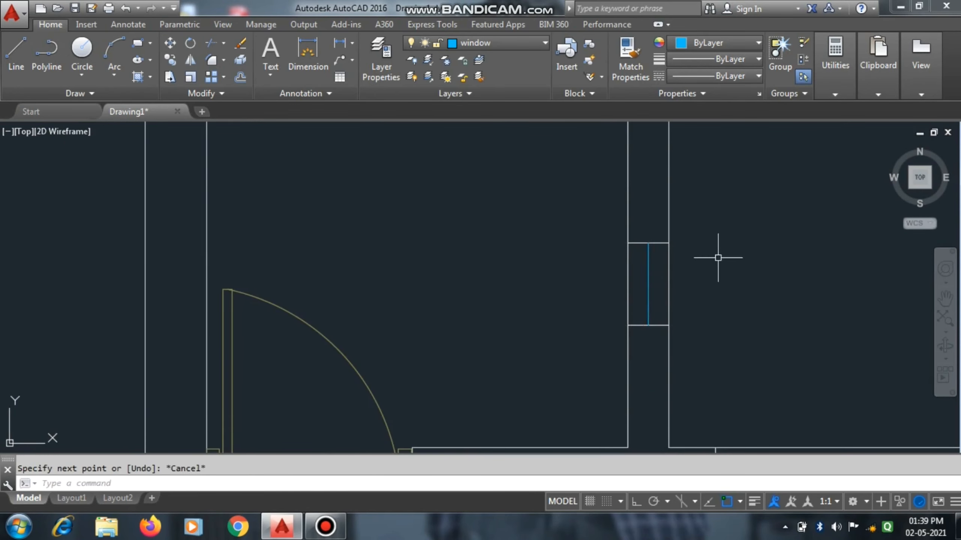
{"action": "type", "text": "o"}
{"action": "left_click", "coordinate": [648, 288]}
{"action": "left_click", "coordinate": [657, 297]}
{"action": "key", "text": "Escape"}
- Draw a horizontal line across the wall at the middle of the upper middle room's right-wall window
{"action": "scroll", "coordinate": [708, 326], "scroll_direction": "down", "scroll_amount": 6}
{"action": "scroll", "coordinate": [685, 204], "scroll_direction": "up", "scroll_amount": 8}
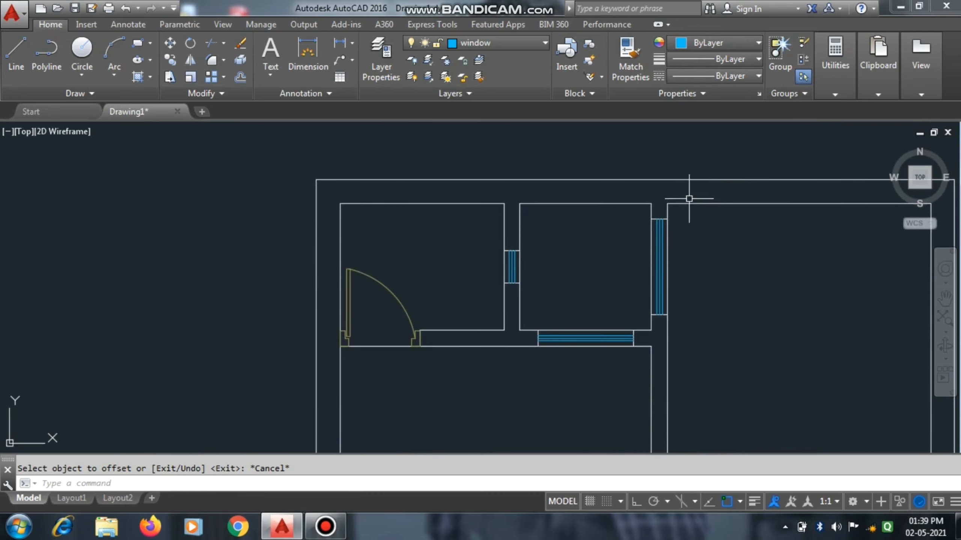
{"action": "scroll", "coordinate": [686, 214], "scroll_direction": "down", "scroll_amount": 3}
{"action": "type", "text": "l"}
{"action": "scroll", "coordinate": [641, 308], "scroll_direction": "up", "scroll_amount": 4}
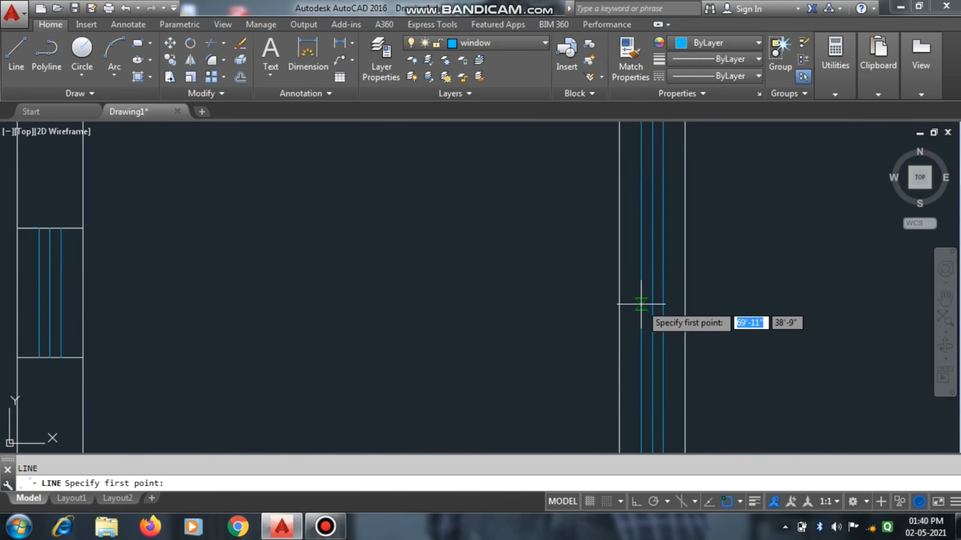
{"action": "scroll", "coordinate": [643, 308], "scroll_direction": "down", "scroll_amount": 4}
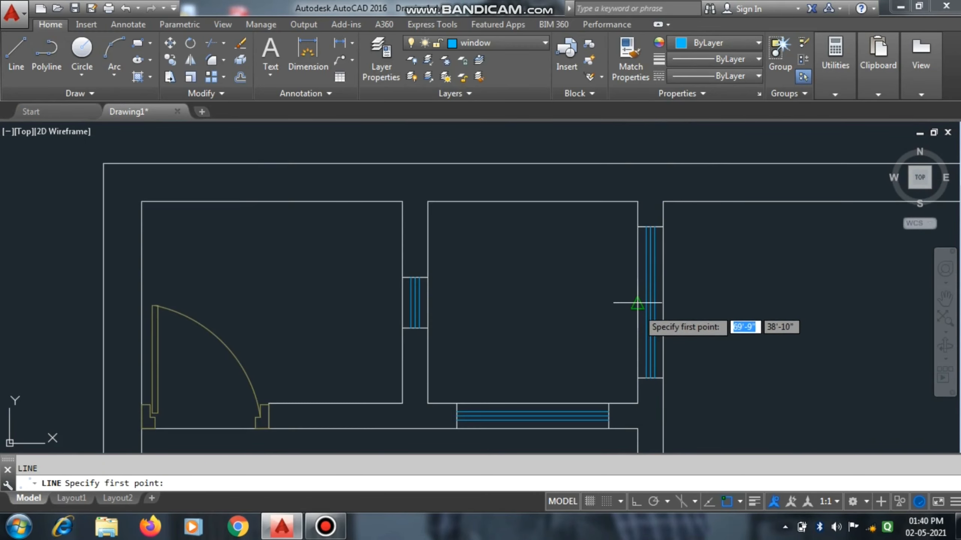
{"action": "left_click", "coordinate": [637, 303]}
{"action": "scroll", "coordinate": [662, 302], "scroll_direction": "up", "scroll_amount": 4}
{"action": "key", "text": "Escape"}
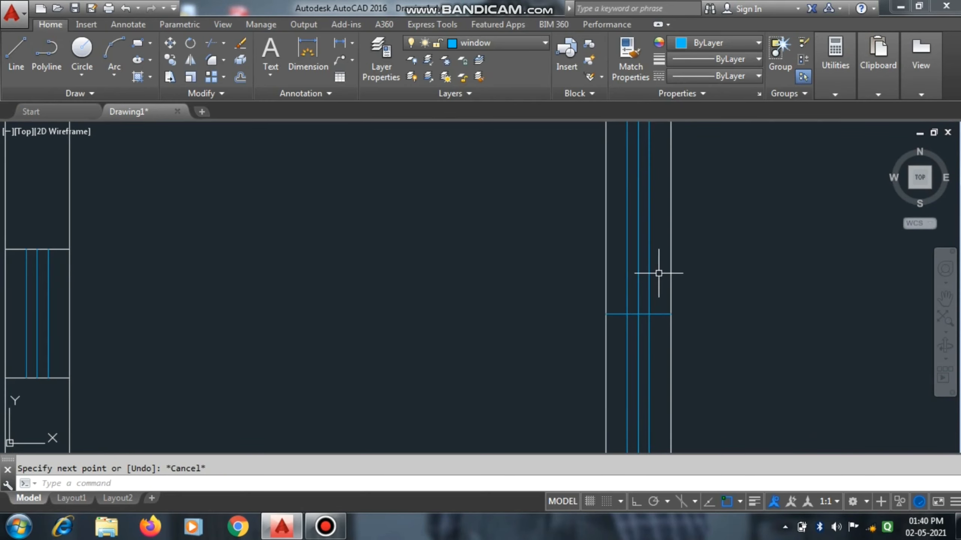
- Trim the upper halves of the three window lines above the dividing line in the upper middle room's right wall
{"action": "type", "text": "tr"}
{"action": "key", "text": "Return"}
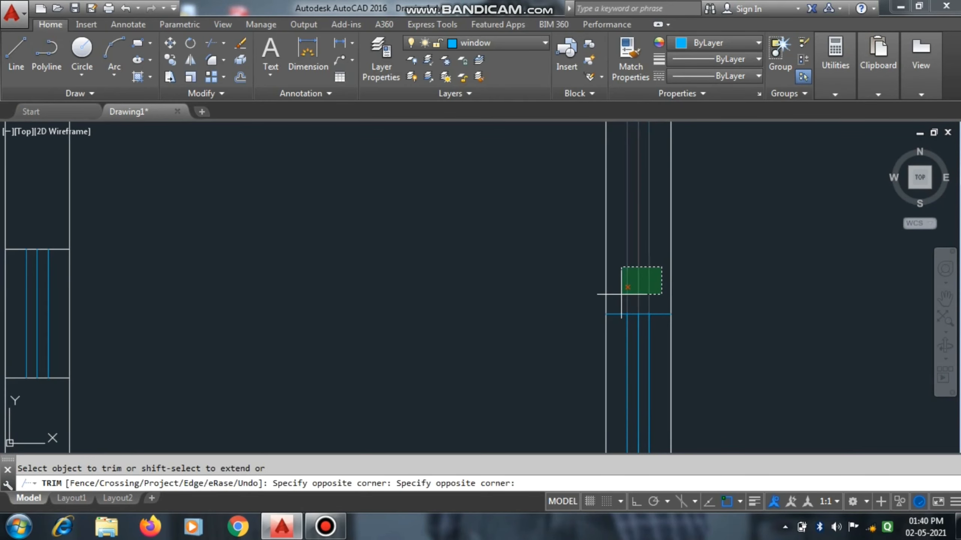
{"action": "left_click", "coordinate": [621, 294]}
{"action": "scroll", "coordinate": [620, 294], "scroll_direction": "down", "scroll_amount": 2}
{"action": "key", "text": "Escape"}
- Move the three remaining lower window lines one line spacing to the left, towards the inside of the upper middle room
{"action": "left_click", "coordinate": [643, 341]}
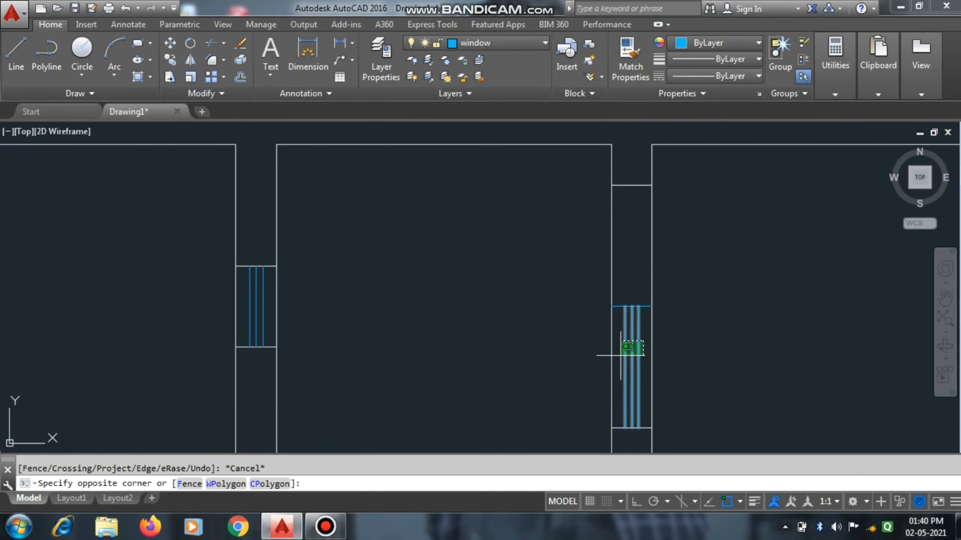
{"action": "left_click", "coordinate": [618, 301]}
{"action": "scroll", "coordinate": [644, 289], "scroll_direction": "up", "scroll_amount": 6}
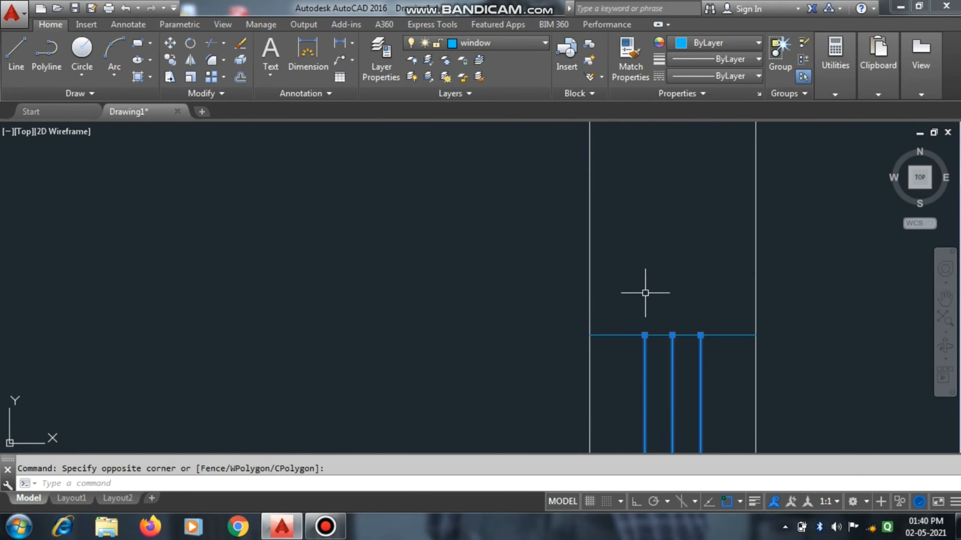
{"action": "type", "text": "m"}
{"action": "key", "text": "Return"}
{"action": "left_click", "coordinate": [700, 335]}
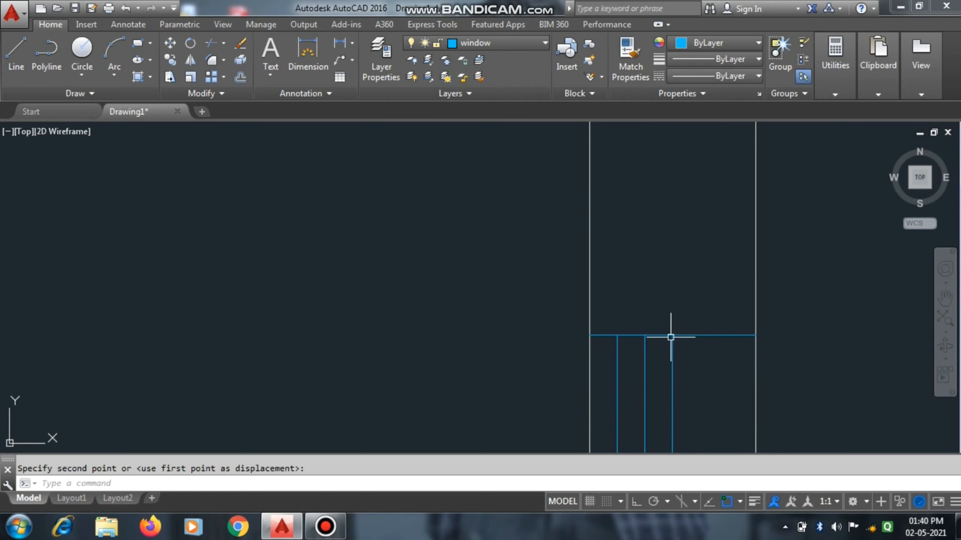
- Copy the three lower window lines into the opening's upper half, aligning the copy's leftmost line with the rightmost lower line
{"action": "scroll", "coordinate": [670, 337], "scroll_direction": "down", "scroll_amount": 3}
{"action": "scroll", "coordinate": [671, 333], "scroll_direction": "up", "scroll_amount": 4}
{"action": "left_click", "coordinate": [675, 319]}
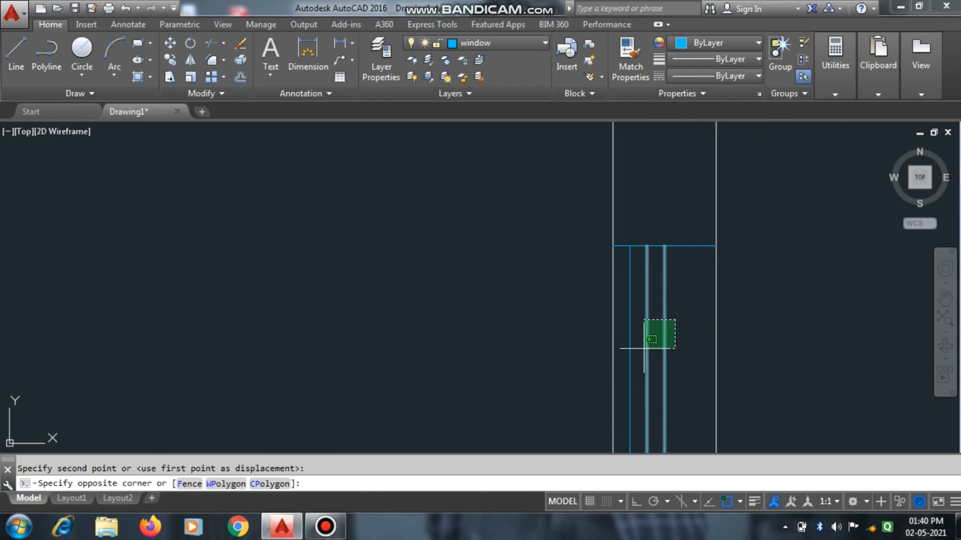
{"action": "left_click", "coordinate": [620, 368]}
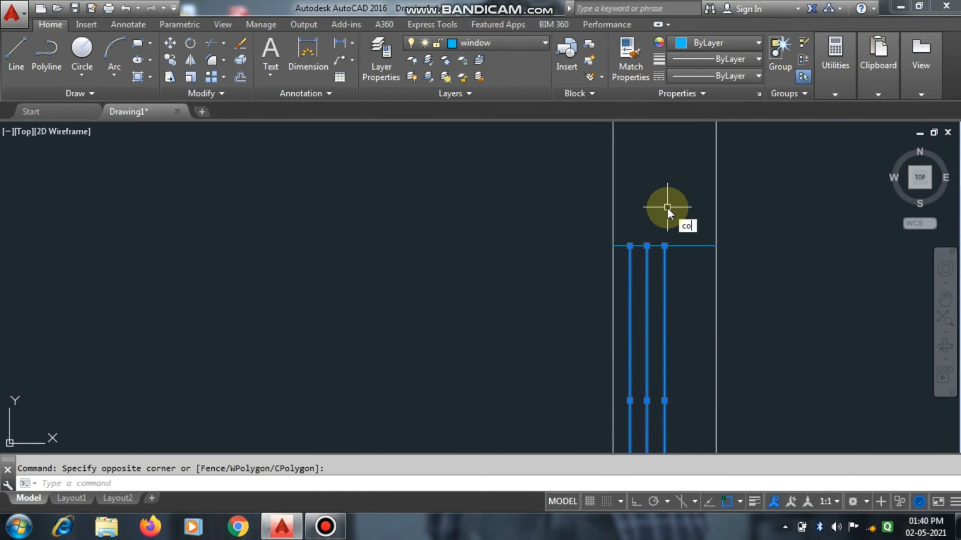
{"action": "type", "text": "co"}
{"action": "key", "text": "Return"}
{"action": "scroll", "coordinate": [646, 227], "scroll_direction": "down", "scroll_amount": 3}
{"action": "scroll", "coordinate": [620, 302], "scroll_direction": "up", "scroll_amount": 5}
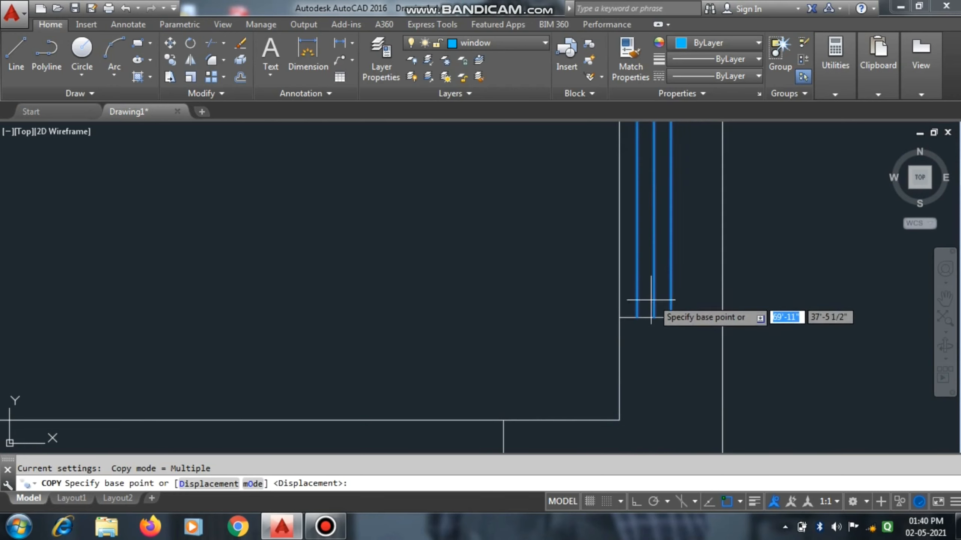
{"action": "left_click", "coordinate": [636, 317]}
{"action": "scroll", "coordinate": [632, 321], "scroll_direction": "down", "scroll_amount": 3}
{"action": "scroll", "coordinate": [622, 290], "scroll_direction": "up", "scroll_amount": 5}
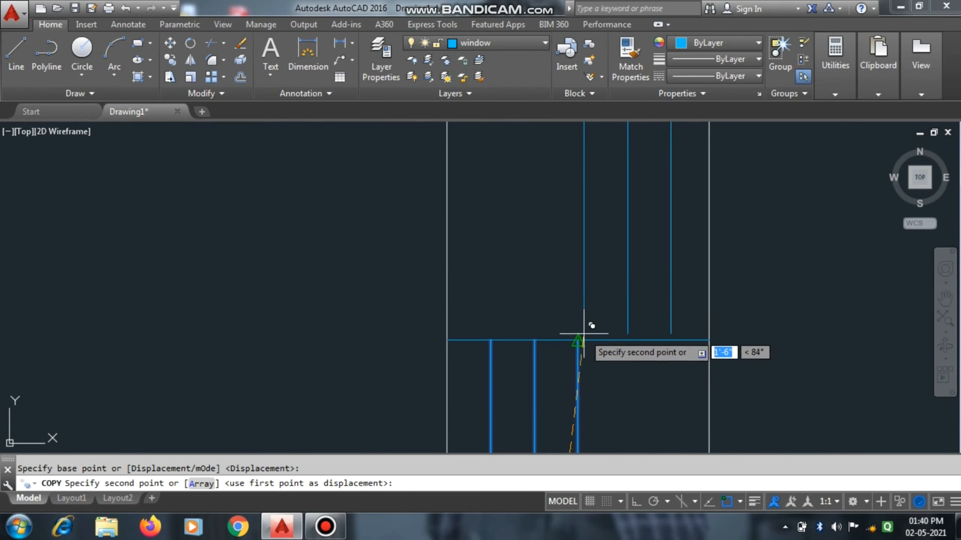
{"action": "left_click", "coordinate": [583, 334]}
{"action": "scroll", "coordinate": [643, 325], "scroll_direction": "down", "scroll_amount": 4}
{"action": "key", "text": "Escape"}
- Examine the split window and the other windows and doors across the floor plan
{"action": "scroll", "coordinate": [502, 287], "scroll_direction": "down", "scroll_amount": 3}
{"action": "scroll", "coordinate": [545, 205], "scroll_direction": "down", "scroll_amount": 2}
{"action": "scroll", "coordinate": [553, 249], "scroll_direction": "up", "scroll_amount": 6}
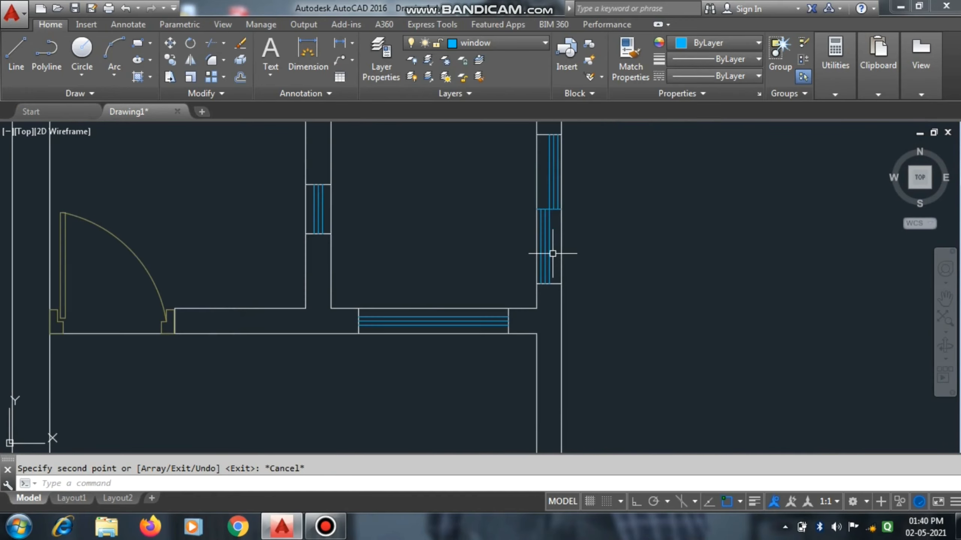
{"action": "scroll", "coordinate": [591, 209], "scroll_direction": "down", "scroll_amount": 4}
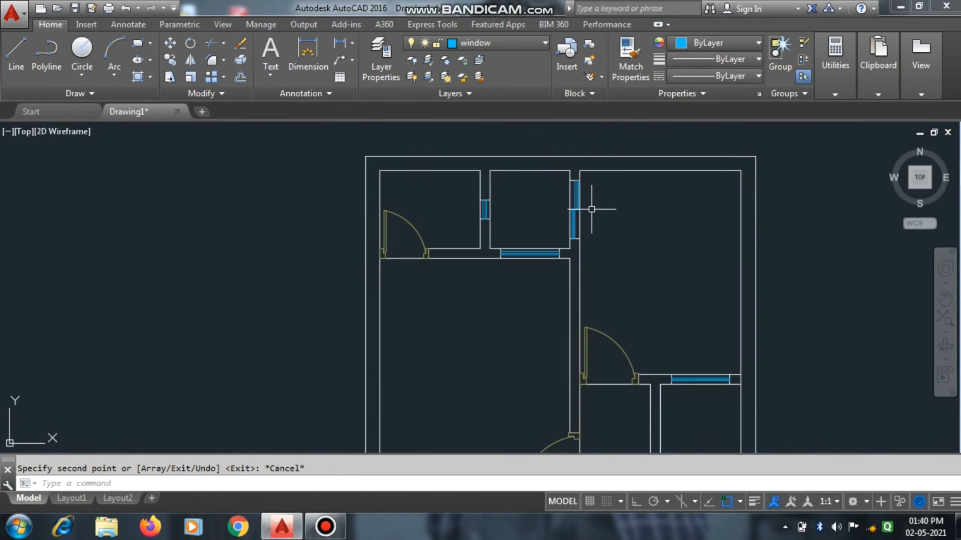
{"action": "scroll", "coordinate": [599, 178], "scroll_direction": "down", "scroll_amount": 2}
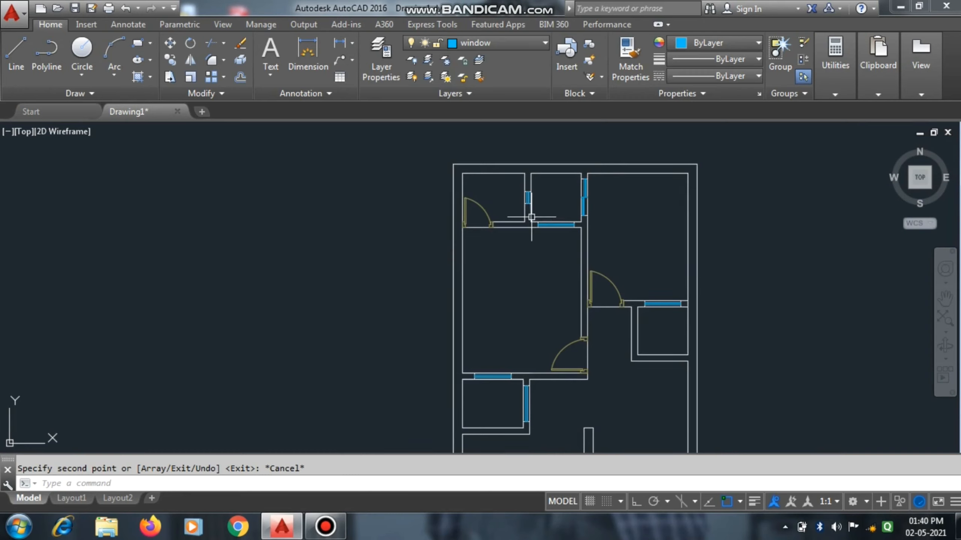
{"action": "scroll", "coordinate": [531, 219], "scroll_direction": "up", "scroll_amount": 1}
{"action": "scroll", "coordinate": [614, 171], "scroll_direction": "down", "scroll_amount": 2}
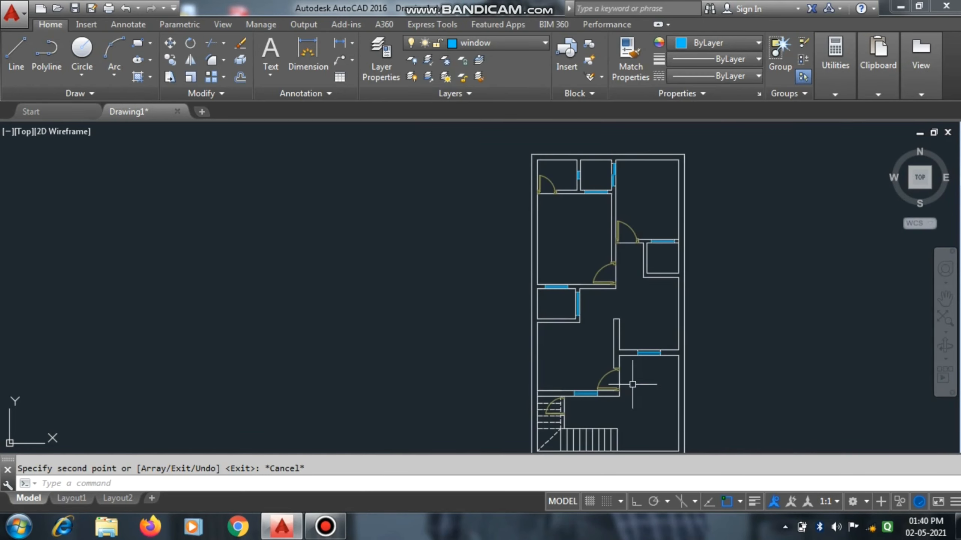
{"action": "scroll", "coordinate": [658, 355], "scroll_direction": "up", "scroll_amount": 3}
{"action": "scroll", "coordinate": [641, 361], "scroll_direction": "down", "scroll_amount": 2}
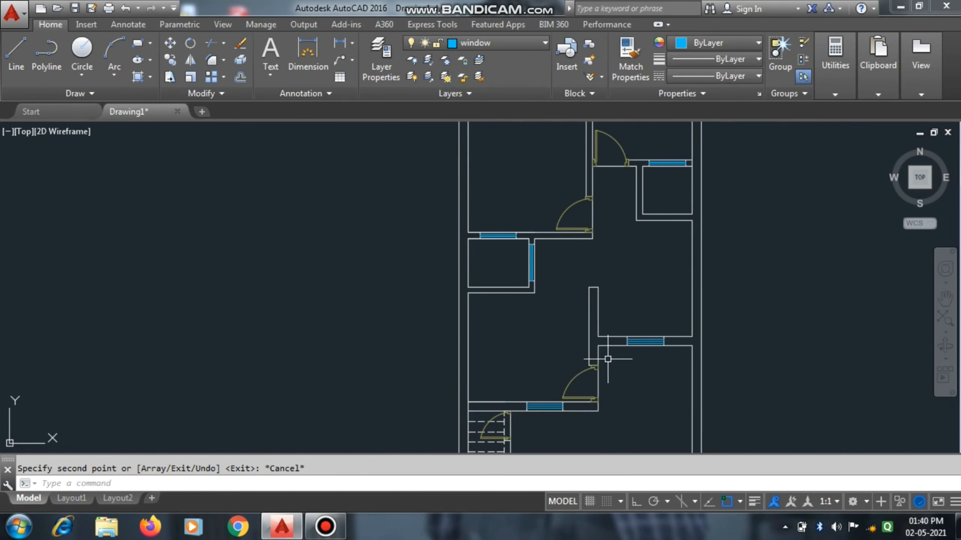
- Erase the three window lines in the right wall of the small room on the plan's left side
{"action": "scroll", "coordinate": [514, 250], "scroll_direction": "up", "scroll_amount": 6}
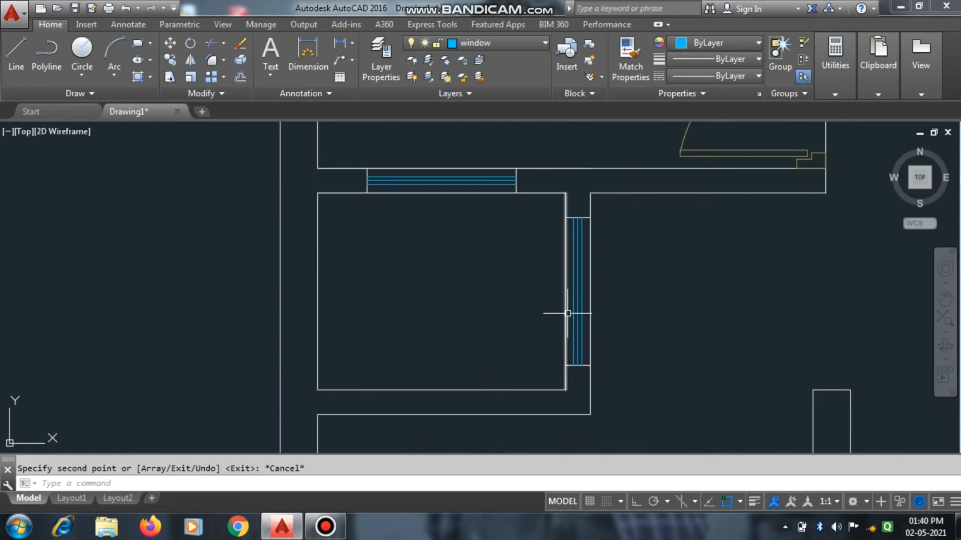
{"action": "scroll", "coordinate": [560, 332], "scroll_direction": "up", "scroll_amount": 2}
{"action": "left_click", "coordinate": [590, 299]}
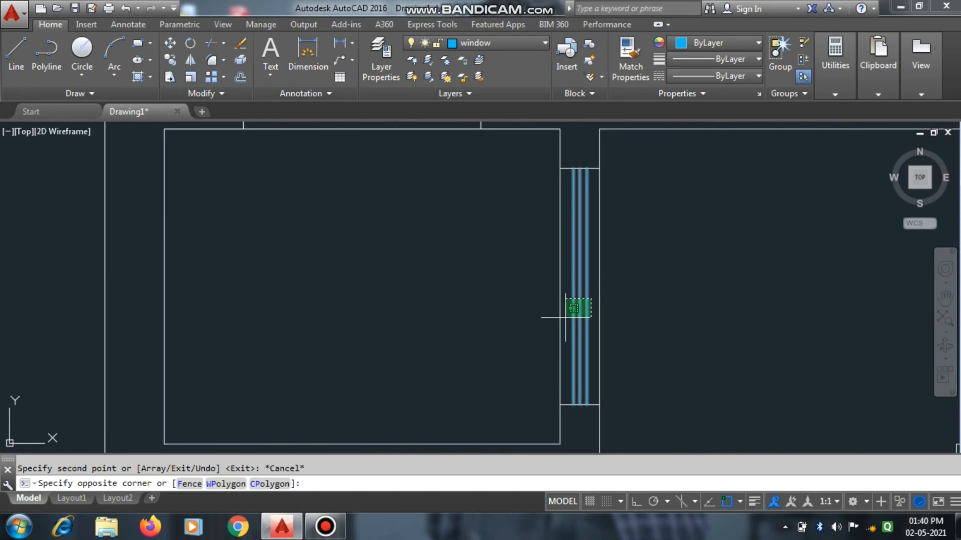
{"action": "left_click", "coordinate": [565, 318]}
{"action": "key", "text": "Delete"}
- Copy the staggered window from the upper middle room's right wall into the emptied opening of the left small room's right wall
{"action": "scroll", "coordinate": [666, 432], "scroll_direction": "down", "scroll_amount": 8}
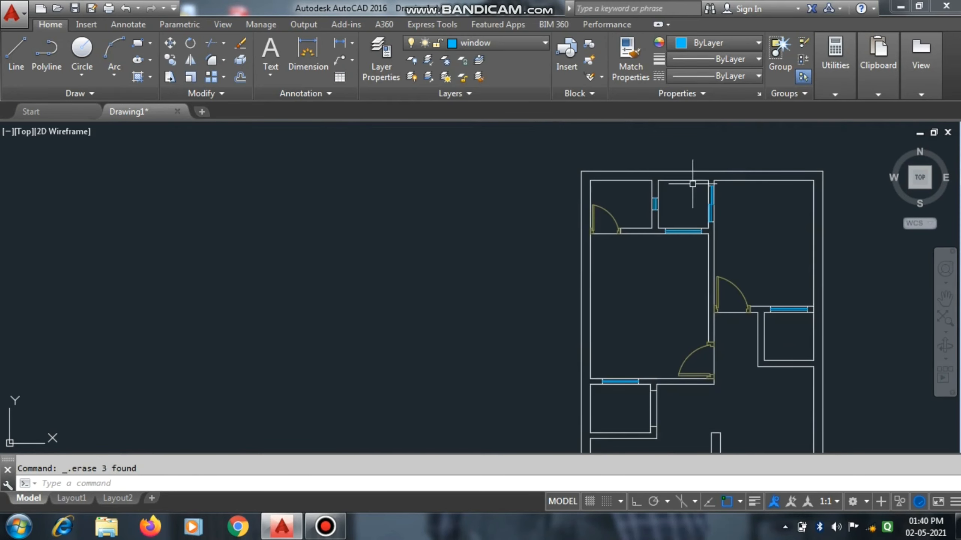
{"action": "scroll", "coordinate": [711, 200], "scroll_direction": "up", "scroll_amount": 10}
{"action": "left_click", "coordinate": [804, 234]}
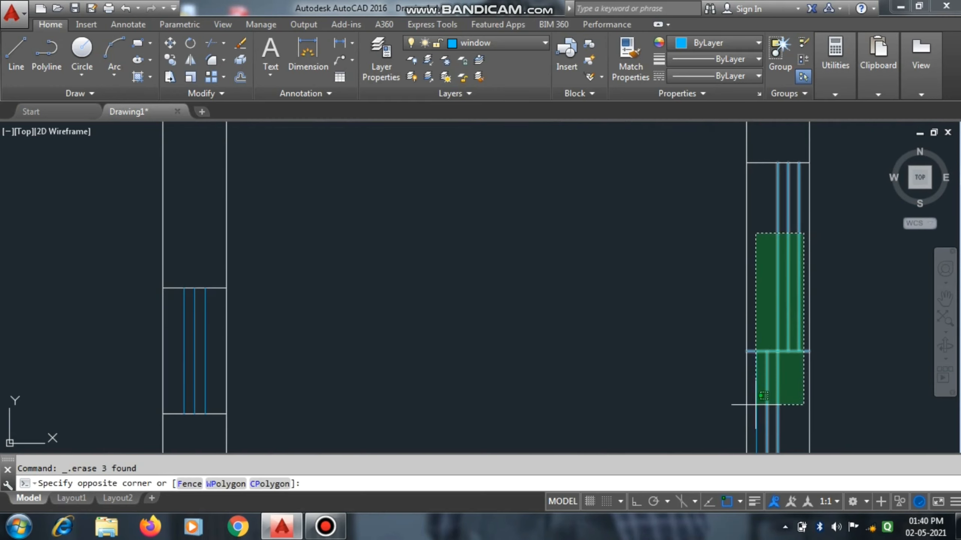
{"action": "left_click", "coordinate": [763, 395]}
{"action": "scroll", "coordinate": [672, 241], "scroll_direction": "down", "scroll_amount": 6}
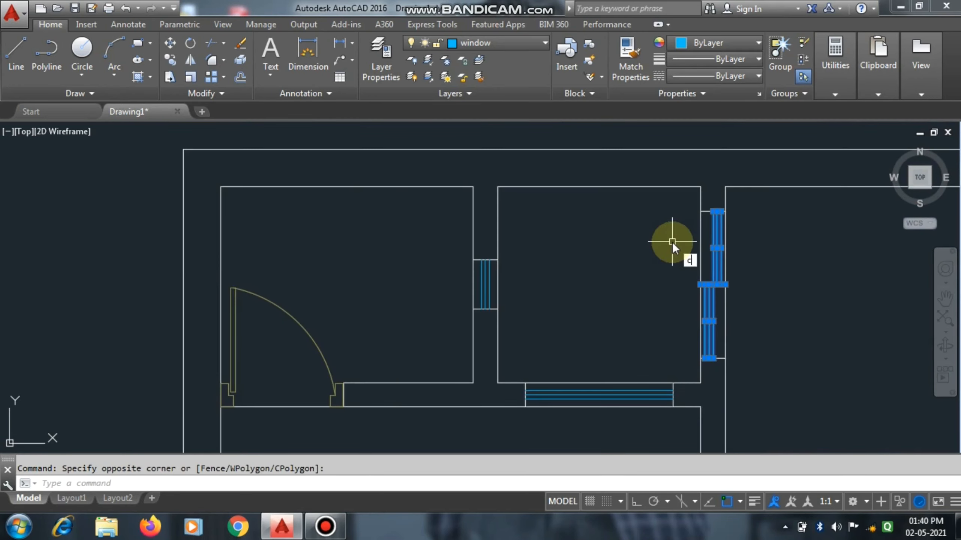
{"action": "type", "text": "o"}
{"action": "key", "text": "Return"}
{"action": "scroll", "coordinate": [704, 215], "scroll_direction": "up", "scroll_amount": 5}
{"action": "left_click", "coordinate": [621, 261]}
{"action": "scroll", "coordinate": [624, 227], "scroll_direction": "down", "scroll_amount": 6}
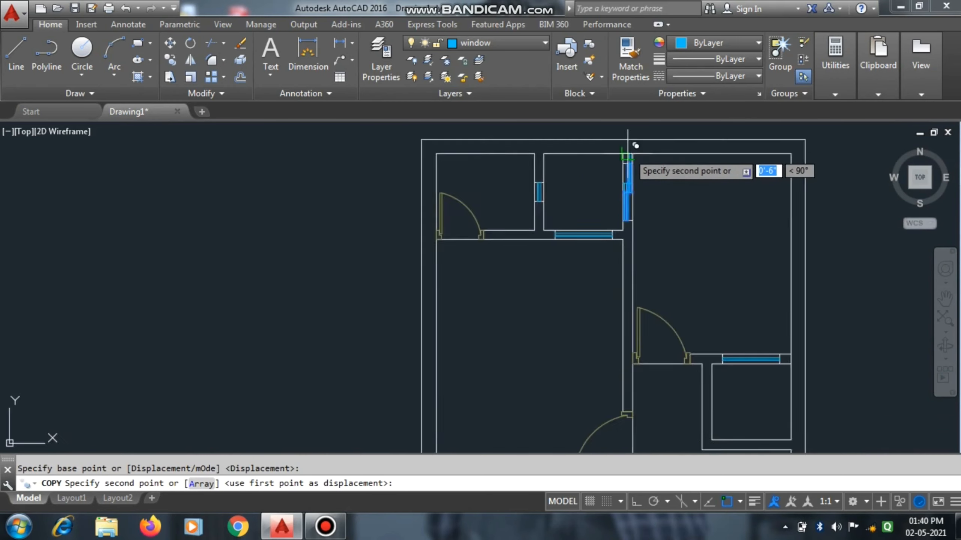
{"action": "scroll", "coordinate": [633, 151], "scroll_direction": "down", "scroll_amount": 3}
{"action": "scroll", "coordinate": [597, 239], "scroll_direction": "up", "scroll_amount": 10}
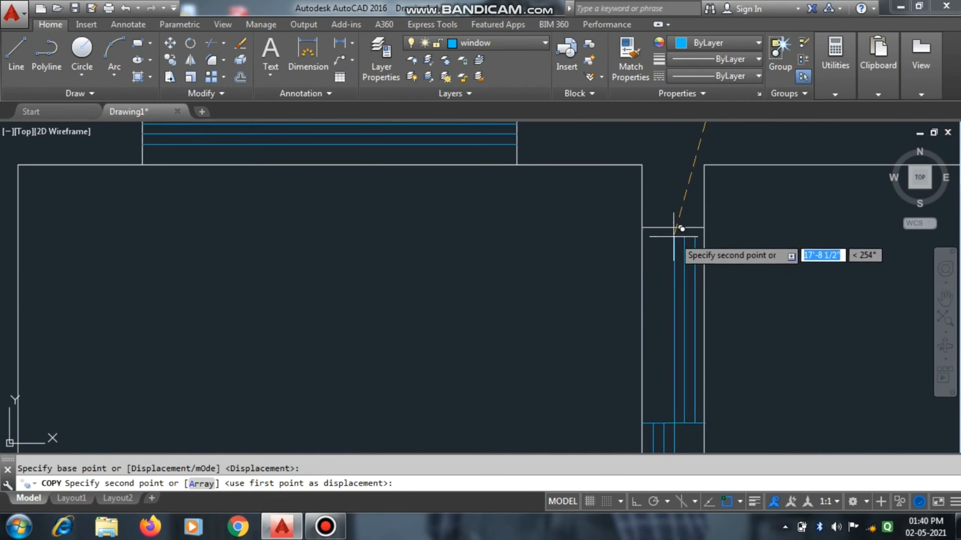
{"action": "left_click", "coordinate": [681, 229]}
{"action": "scroll", "coordinate": [679, 223], "scroll_direction": "down", "scroll_amount": 3}
{"action": "key", "text": "Escape"}
- Examine the copied staggered window in the left small room and the overall floor plan
{"action": "scroll", "coordinate": [682, 364], "scroll_direction": "up", "scroll_amount": 3}
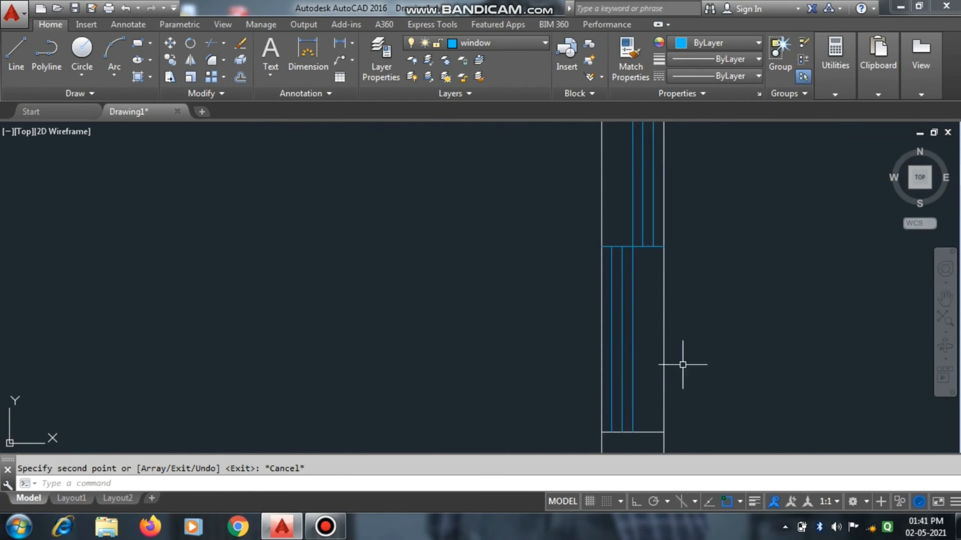
{"action": "scroll", "coordinate": [643, 401], "scroll_direction": "up", "scroll_amount": 2}
{"action": "scroll", "coordinate": [596, 408], "scroll_direction": "down", "scroll_amount": 6}
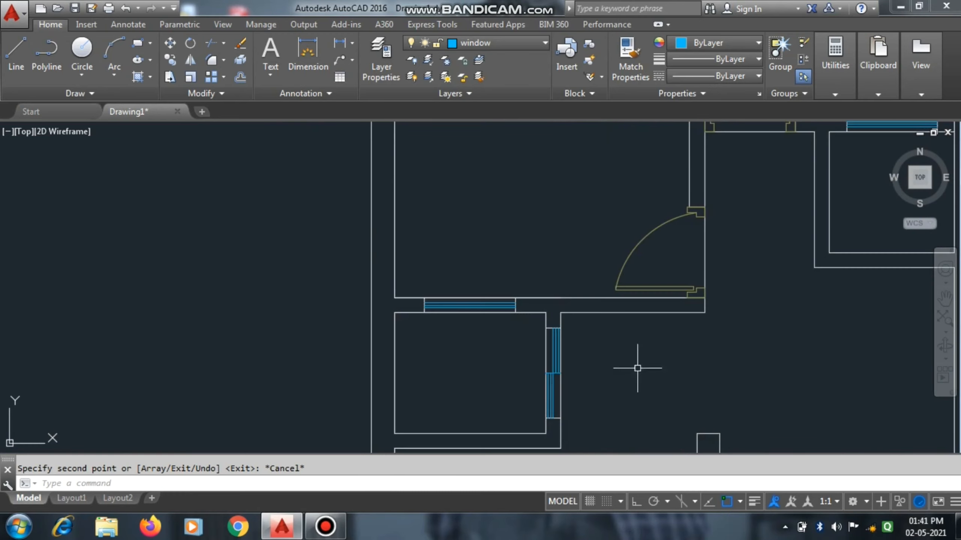
{"action": "scroll", "coordinate": [637, 368], "scroll_direction": "down", "scroll_amount": 4}
{"action": "scroll", "coordinate": [644, 179], "scroll_direction": "up", "scroll_amount": 2}
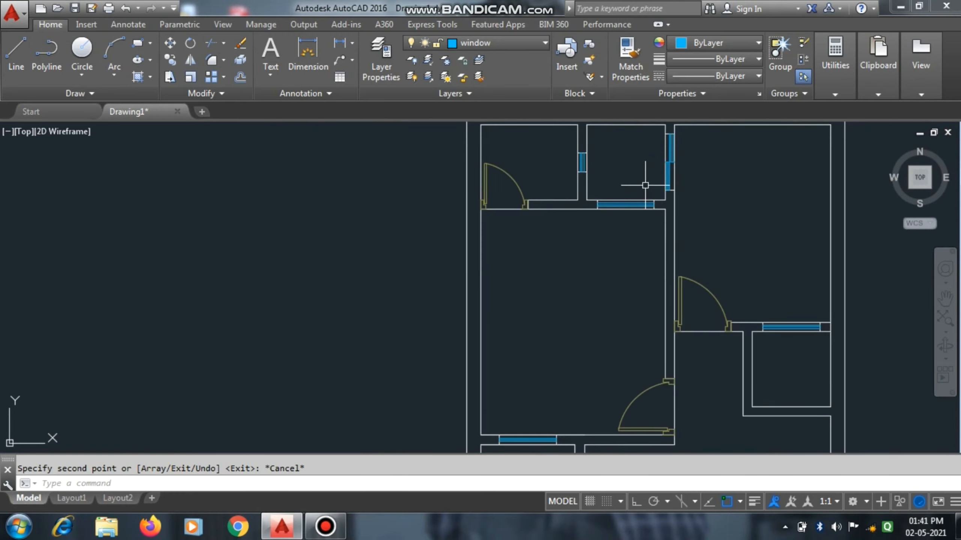
{"action": "scroll", "coordinate": [644, 185], "scroll_direction": "down", "scroll_amount": 2}
{"action": "scroll", "coordinate": [645, 185], "scroll_direction": "down", "scroll_amount": 2}
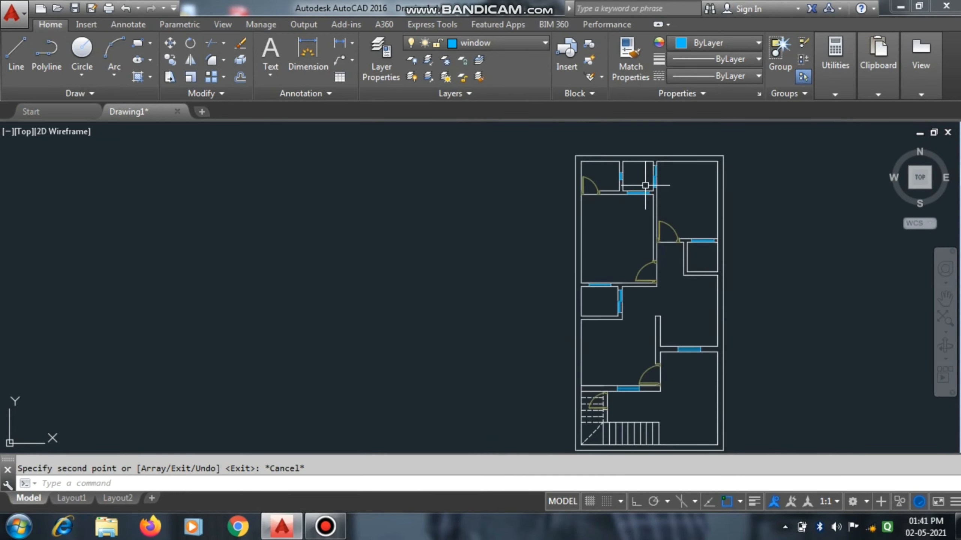
- Create a new layer named furniture
{"action": "middle_click_drag", "start_coordinate": [695, 266], "coordinate": [707, 252]}
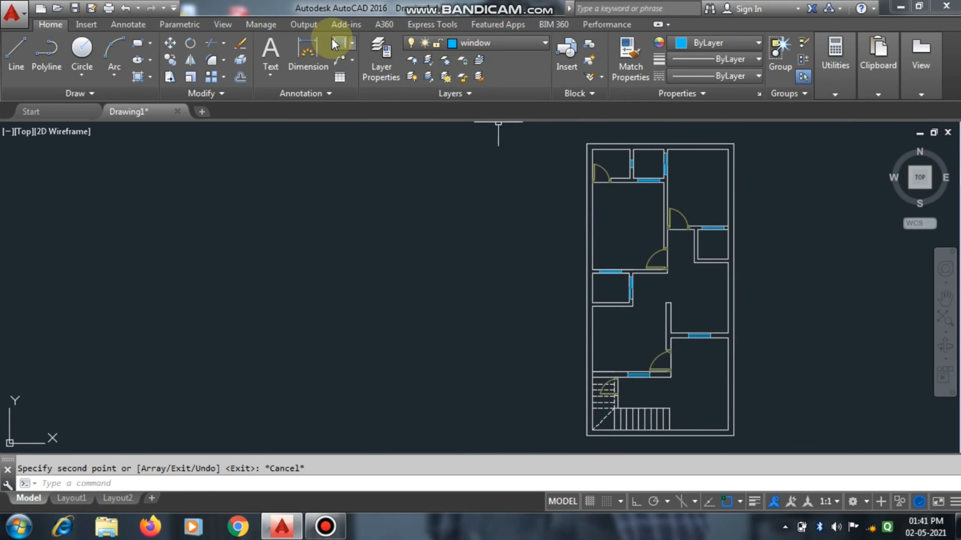
{"action": "left_click", "coordinate": [378, 44]}
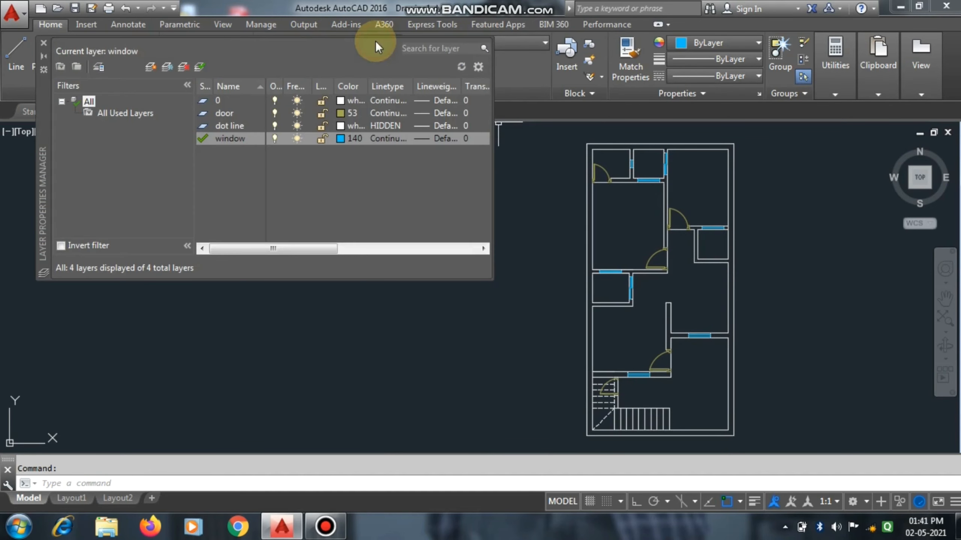
{"action": "left_click", "coordinate": [150, 68]}
{"action": "type", "text": "furniture"}
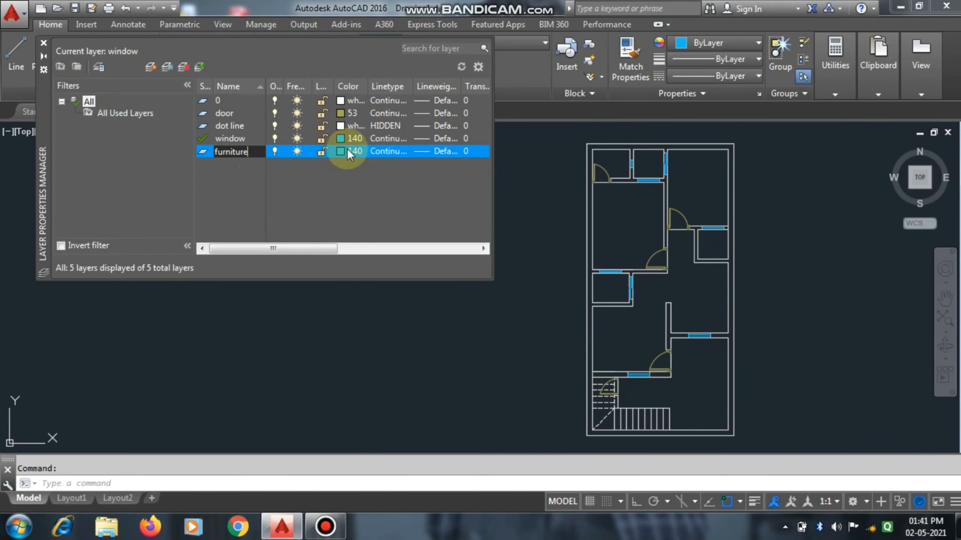
- Set the furniture layer's color to index color 15 and make furniture the current layer
{"action": "left_click", "coordinate": [345, 152]}
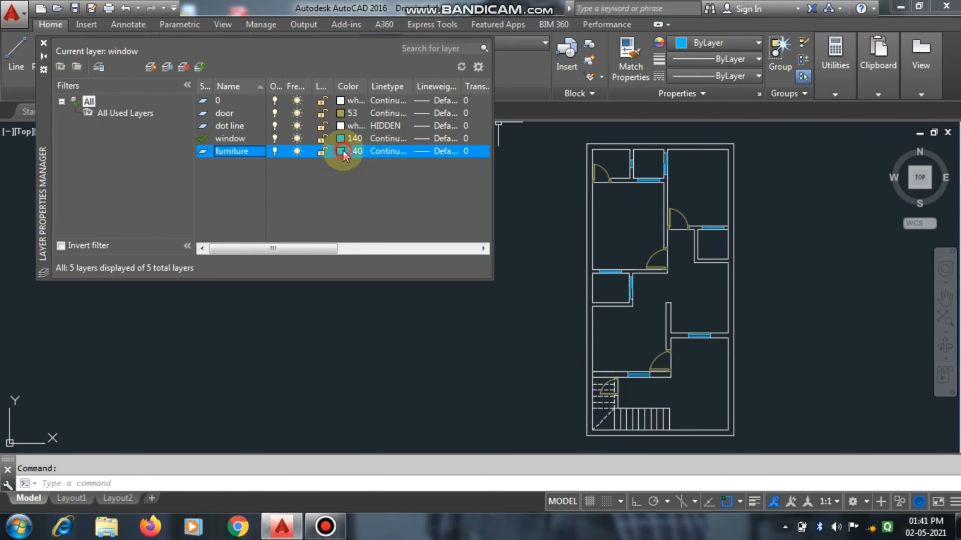
{"action": "left_click", "coordinate": [601, 283]}
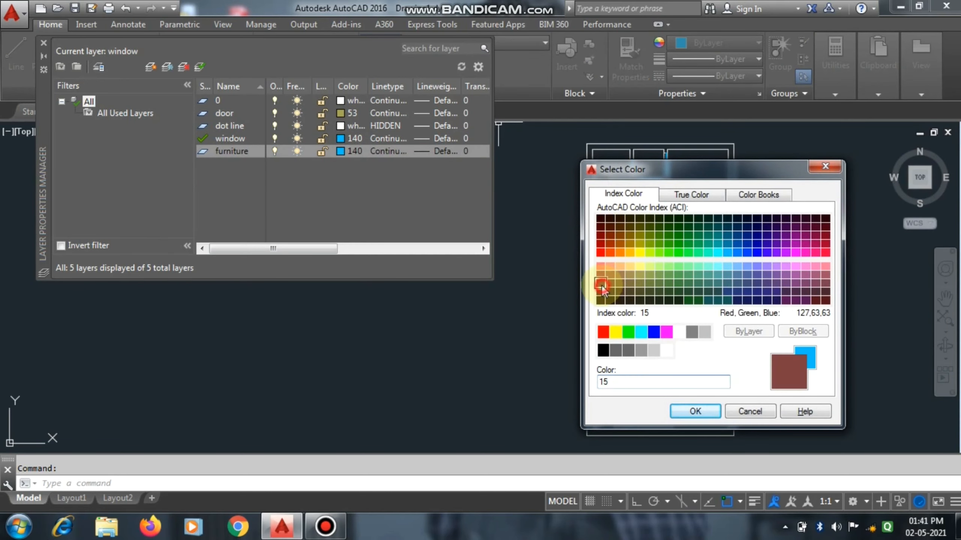
{"action": "left_click", "coordinate": [694, 412]}
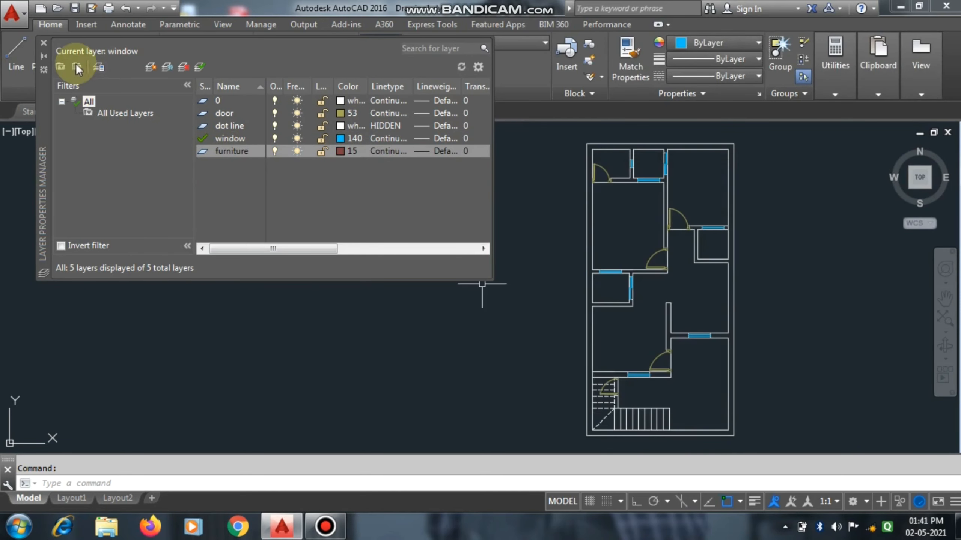
{"action": "left_click", "coordinate": [46, 42]}
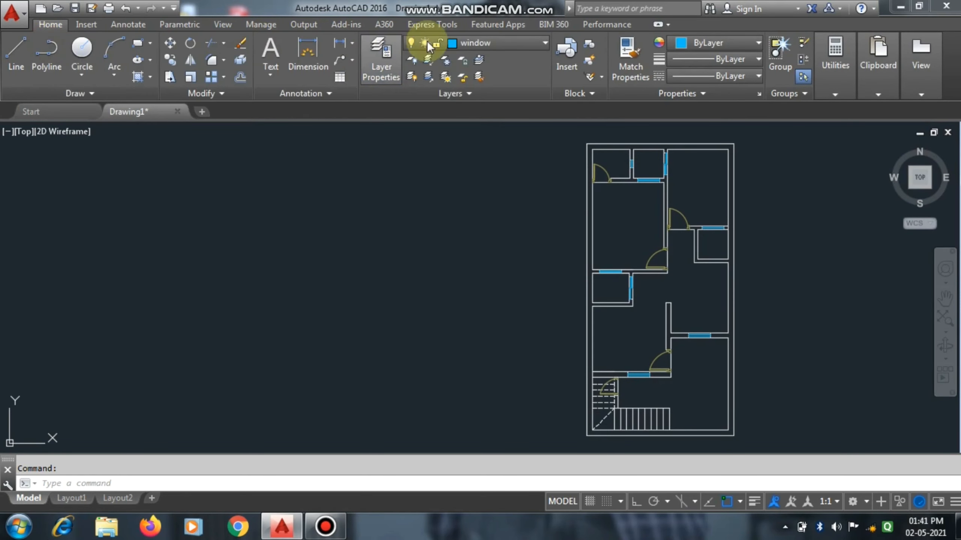
{"action": "left_click", "coordinate": [491, 43]}
{"action": "left_click", "coordinate": [479, 113]}
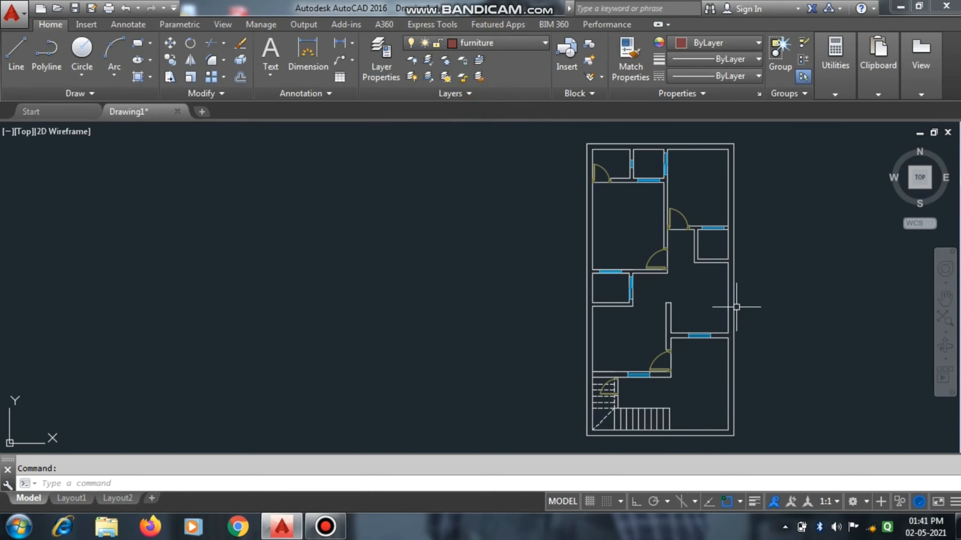
- Draw a vertical strip 1.5' long and 3" wide down from the outer wall corner below the small right-hand room
{"action": "scroll", "coordinate": [710, 280], "scroll_direction": "up", "scroll_amount": 8}
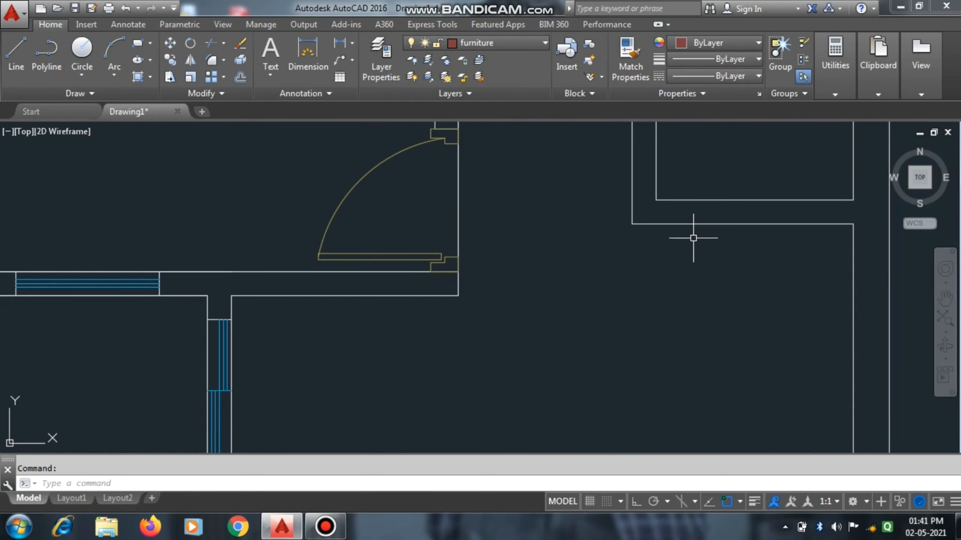
{"action": "key", "text": "Return"}
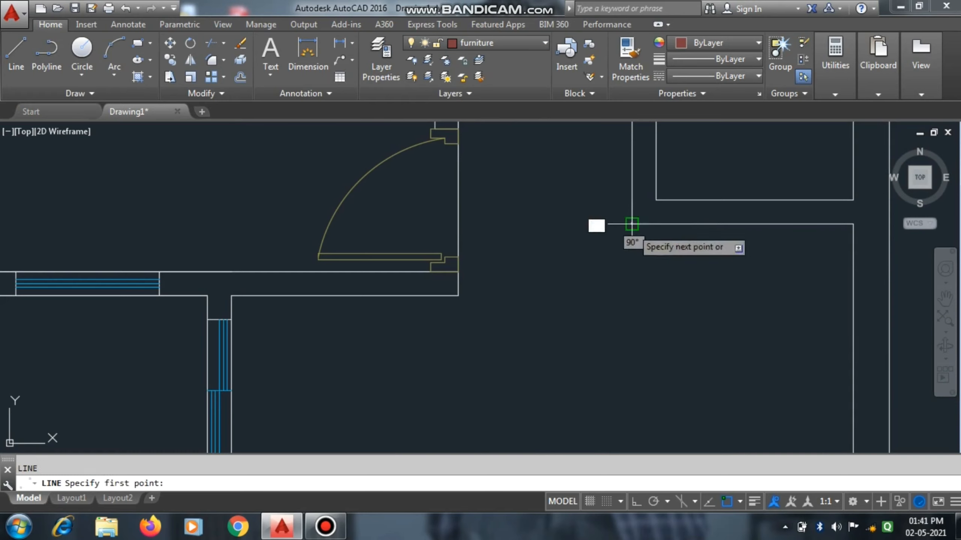
{"action": "left_click", "coordinate": [632, 223]}
{"action": "type", "text": "1.5'"}
{"action": "key", "text": "Return"}
{"action": "scroll", "coordinate": [643, 299], "scroll_direction": "down", "scroll_amount": 3}
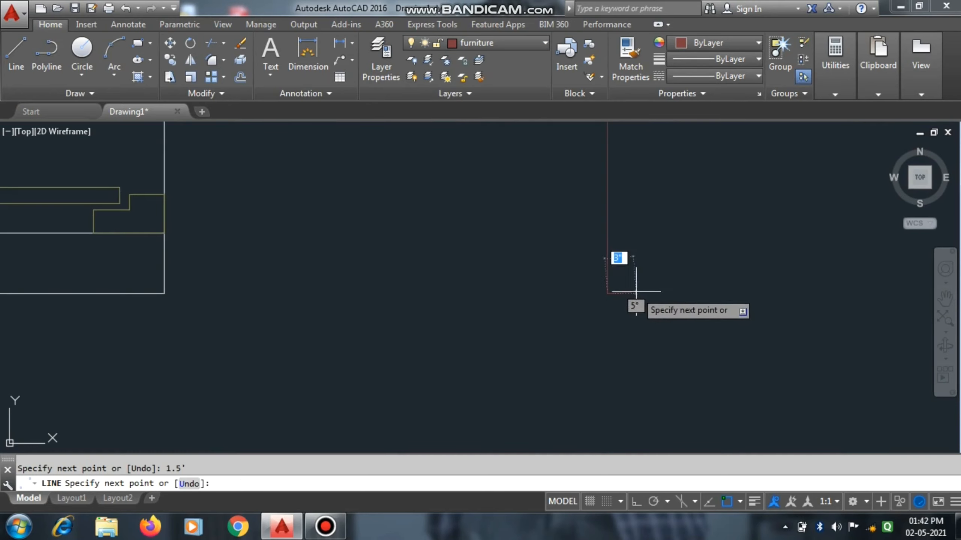
{"action": "key", "text": "F8"}
{"action": "type", "text": "3"}
{"action": "key", "text": "Return"}
{"action": "key", "text": "Escape"}
{"action": "scroll", "coordinate": [662, 231], "scroll_direction": "up", "scroll_amount": 5}
- Draw two closely spaced horizontal lines from the strip's right side across to the right wall, near the strip's lower end
{"action": "key", "text": "Return"}
{"action": "left_click", "coordinate": [609, 233]}
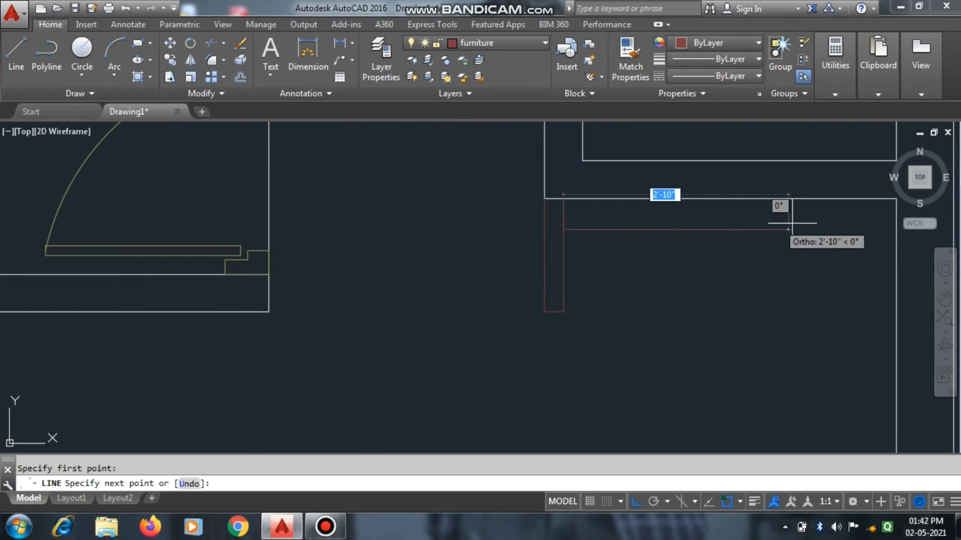
{"action": "left_click", "coordinate": [741, 234]}
{"action": "key", "text": "Return"}
{"action": "key", "text": "Return"}
{"action": "left_click", "coordinate": [609, 262]}
{"action": "left_click", "coordinate": [742, 261]}
{"action": "key", "text": "Escape"}
{"action": "scroll", "coordinate": [667, 251], "scroll_direction": "down", "scroll_amount": 3}
{"action": "left_click", "coordinate": [667, 237]}
{"action": "key", "text": "Delete"}
{"action": "type", "text": "l"}
{"action": "key", "text": "Return"}
{"action": "scroll", "coordinate": [553, 242], "scroll_direction": "up", "scroll_amount": 4}
{"action": "scroll", "coordinate": [553, 242], "scroll_direction": "down", "scroll_amount": 1}
{"action": "left_click", "coordinate": [726, 307]}
{"action": "key", "text": "Escape"}
{"action": "scroll", "coordinate": [726, 250], "scroll_direction": "down", "scroll_amount": 5}
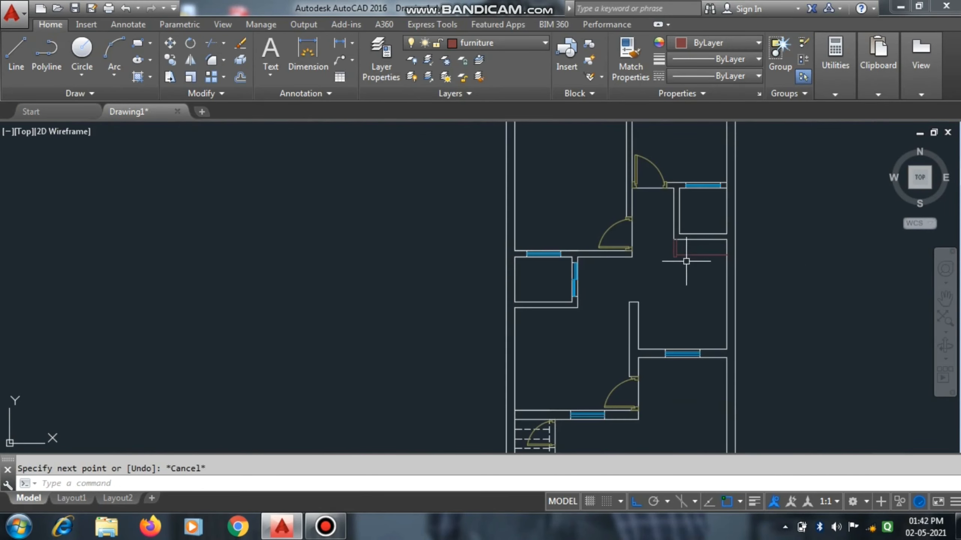
- Draw a 2'9" line up from the lower left corner of the room below the strip, then a horizontal line to the right wall
{"action": "scroll", "coordinate": [692, 255], "scroll_direction": "up", "scroll_amount": 4}
{"action": "key", "text": "Return"}
{"action": "key", "text": "Escape"}
{"action": "key", "text": "Return"}
{"action": "middle_click_drag", "start_coordinate": [598, 359], "coordinate": [585, 405]}
{"action": "left_click", "coordinate": [584, 406]}
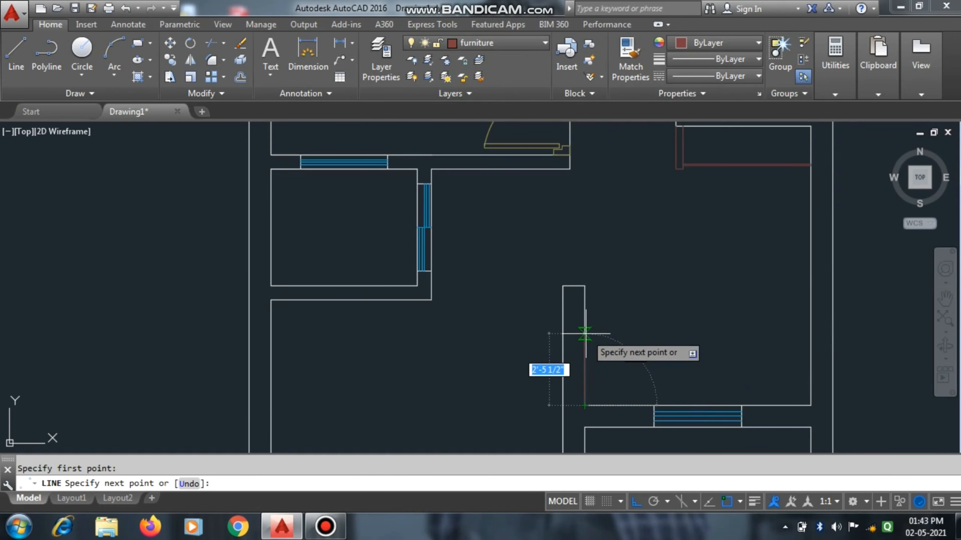
{"action": "type", "text": "2'"}
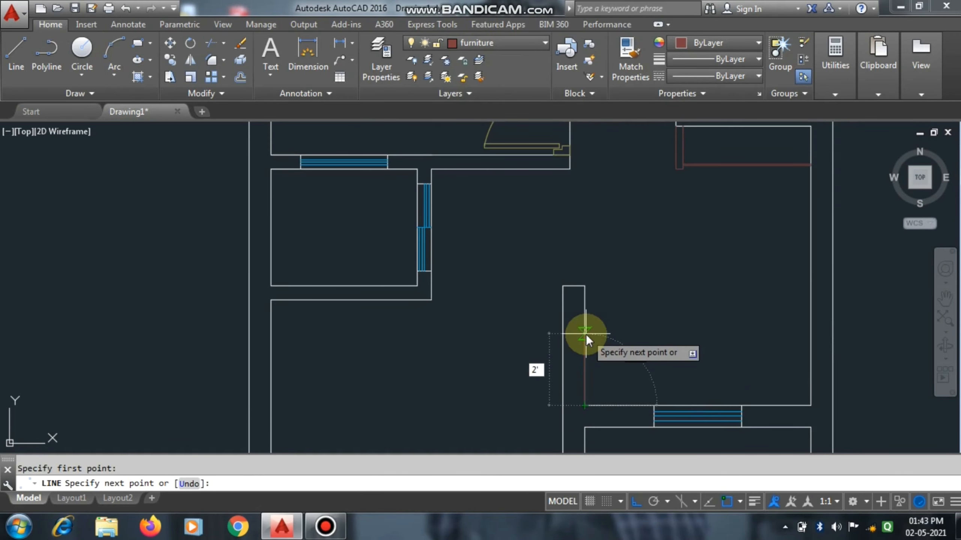
{"action": "type", "text": "9\""}
{"action": "key", "text": "Return"}
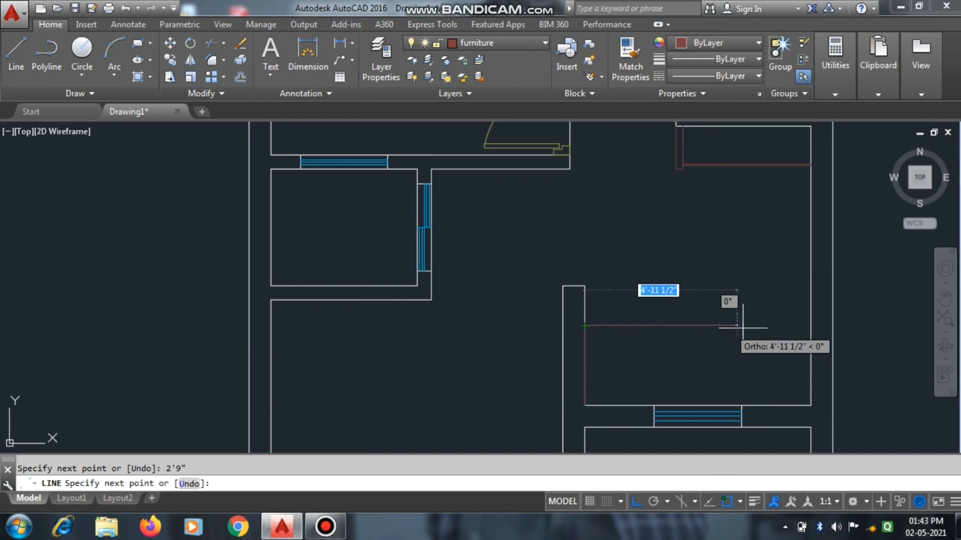
{"action": "double_click", "coordinate": [809, 325]}
{"action": "key", "text": "Escape"}
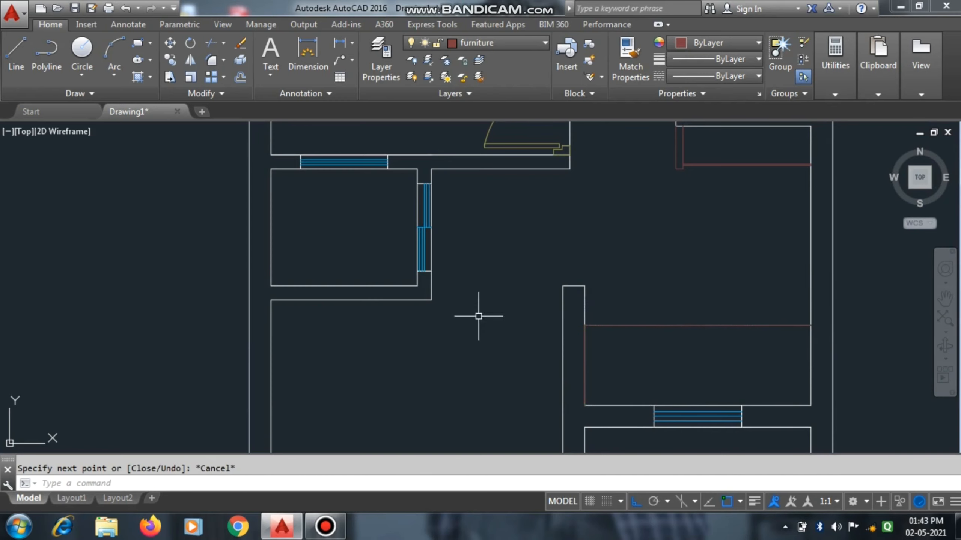
- Erase the vertical guide line and offset the long horizontal line 2" upward
{"action": "left_click", "coordinate": [584, 366]}
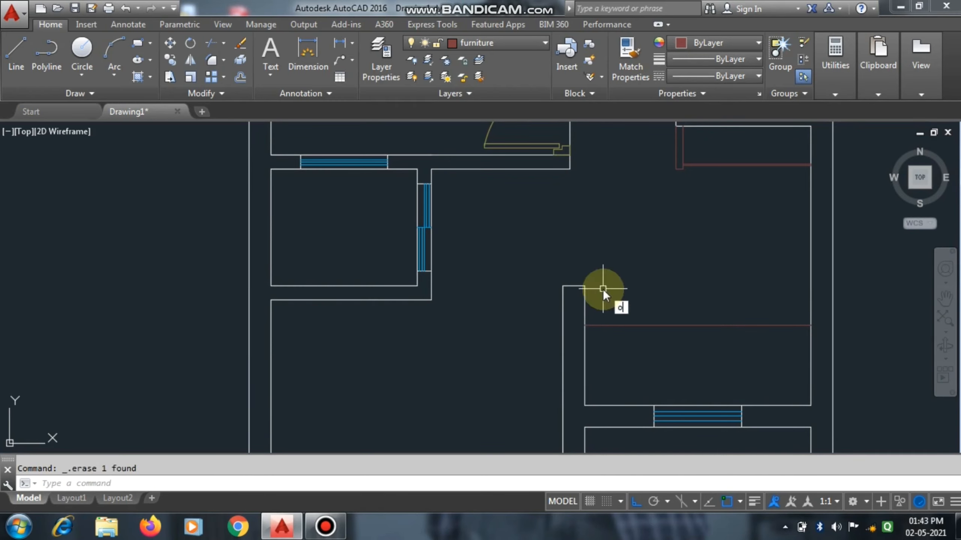
{"action": "key", "text": "Return"}
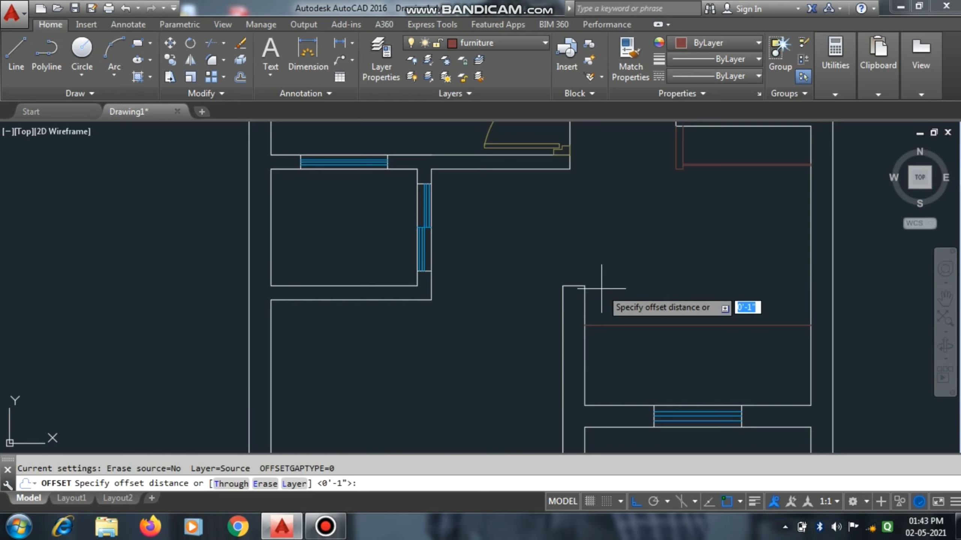
{"action": "type", "text": "2"}
{"action": "key", "text": "Return"}
{"action": "left_click", "coordinate": [590, 325]}
{"action": "left_click", "coordinate": [682, 294]}
{"action": "scroll", "coordinate": [754, 331], "scroll_direction": "down", "scroll_amount": 4}
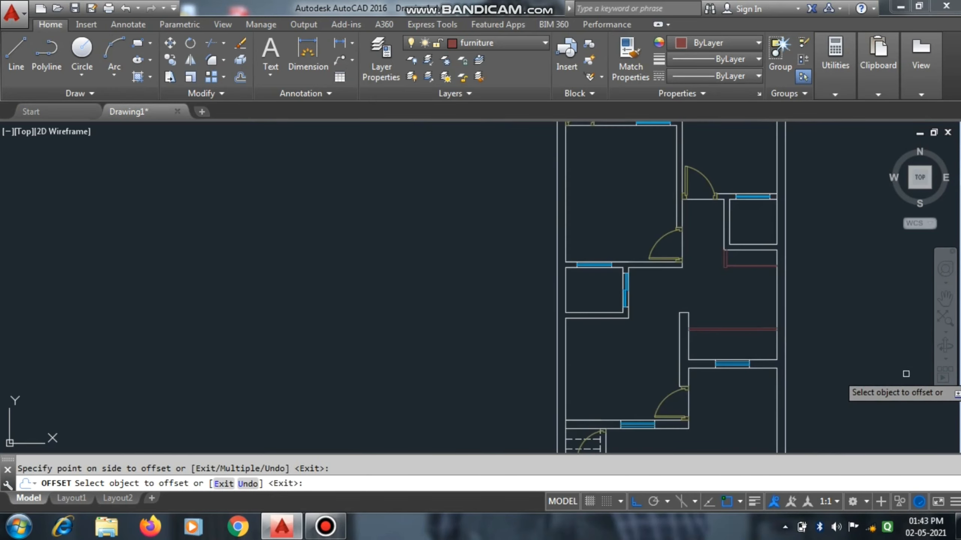
{"action": "scroll", "coordinate": [906, 374], "scroll_direction": "down", "scroll_amount": 3}
{"action": "key", "text": "Escape"}
- Move the narrow vertical strip to the midpoint of the wall line it hangs from
{"action": "scroll", "coordinate": [768, 316], "scroll_direction": "up", "scroll_amount": 5}
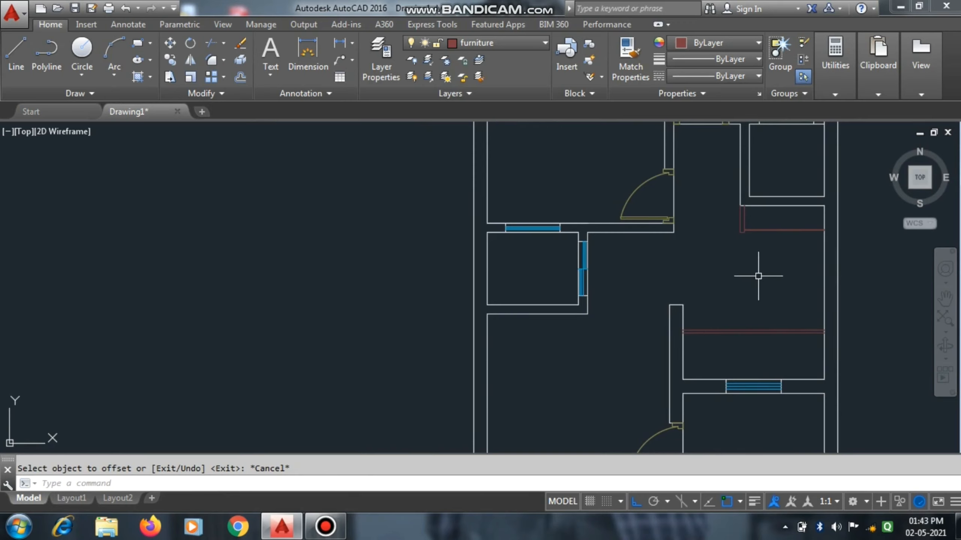
{"action": "scroll", "coordinate": [547, 313], "scroll_direction": "down", "scroll_amount": 4}
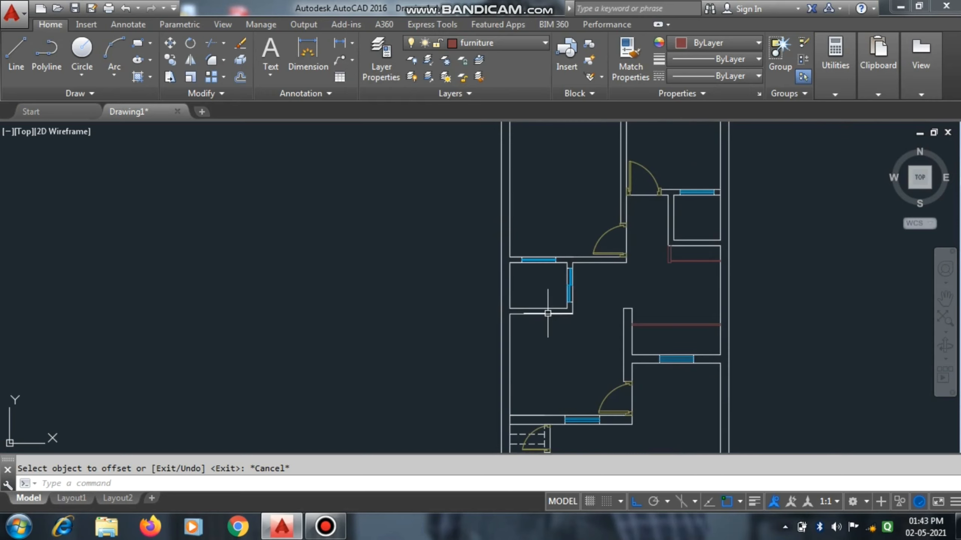
{"action": "scroll", "coordinate": [492, 340], "scroll_direction": "up", "scroll_amount": 5}
{"action": "left_click_drag", "start_coordinate": [491, 294], "coordinate": [489, 373]}
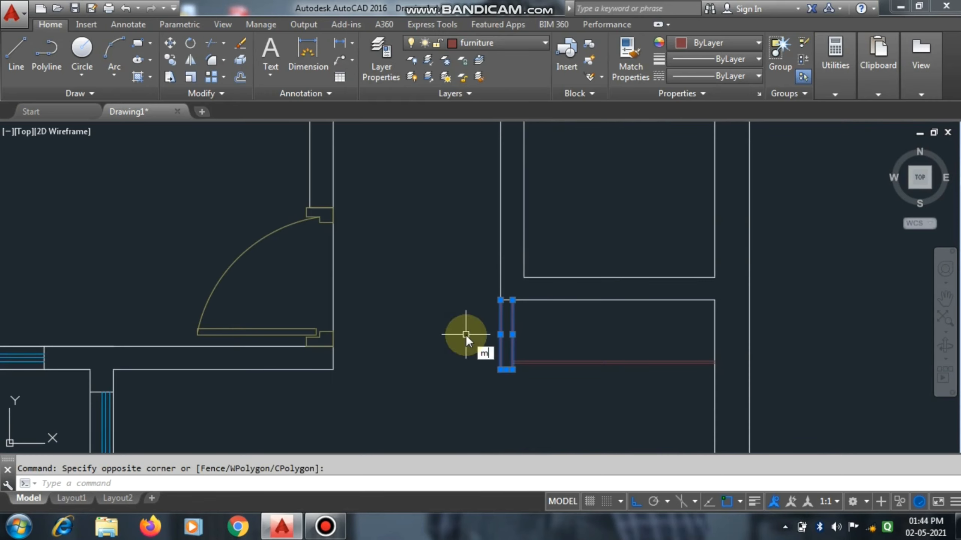
{"action": "key", "text": "Return"}
{"action": "left_click", "coordinate": [500, 301]}
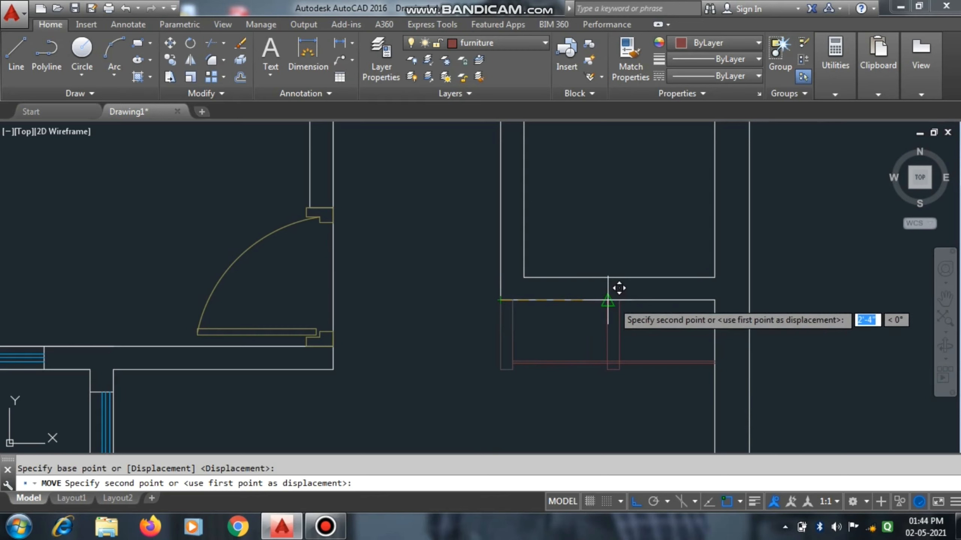
{"action": "left_click", "coordinate": [611, 300]}
{"action": "scroll", "coordinate": [533, 394], "scroll_direction": "up", "scroll_amount": 2}
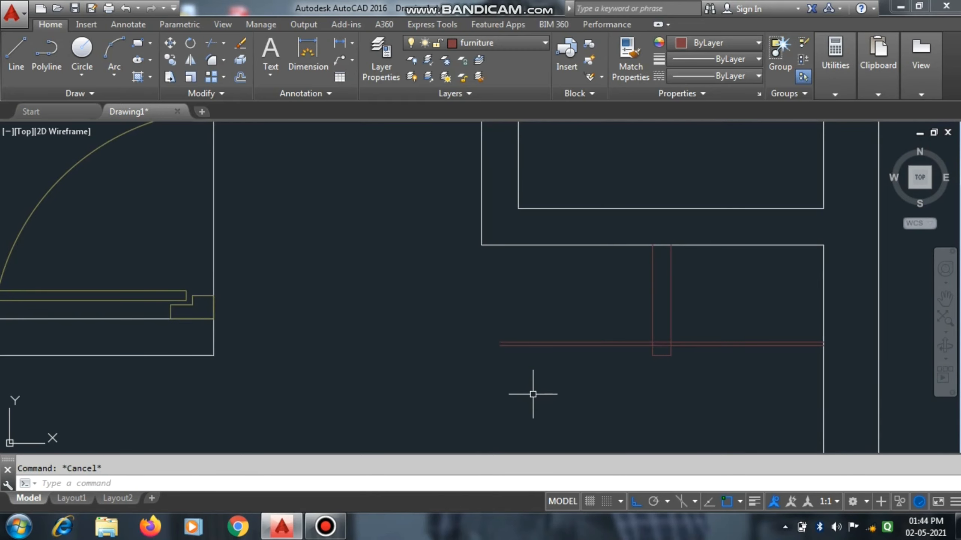
- Trim the double horizontal line so that it runs only from the strip's right side to the right wall
{"action": "type", "text": "tr"}
{"action": "key", "text": "Return"}
{"action": "key", "text": "Return"}
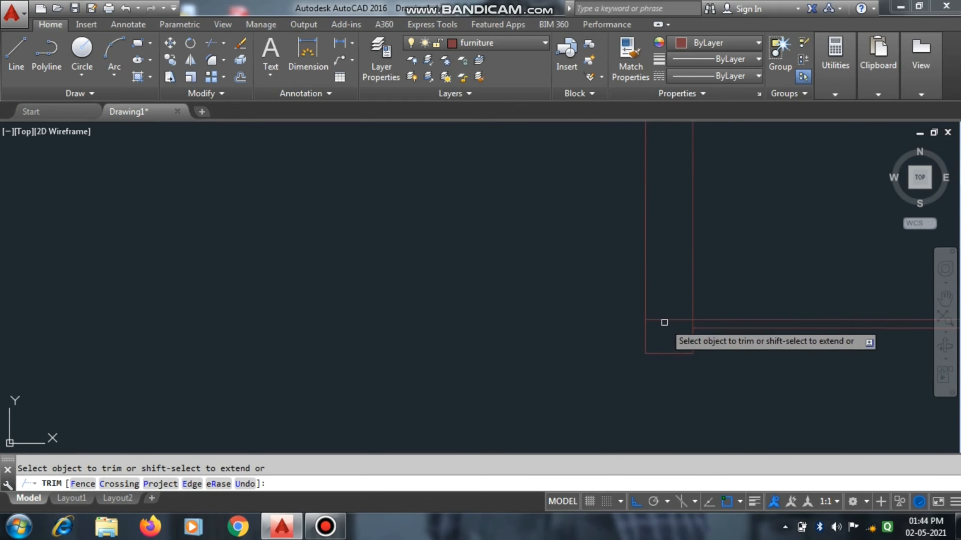
{"action": "key", "text": "Escape"}
{"action": "scroll", "coordinate": [619, 343], "scroll_direction": "down", "scroll_amount": 2}
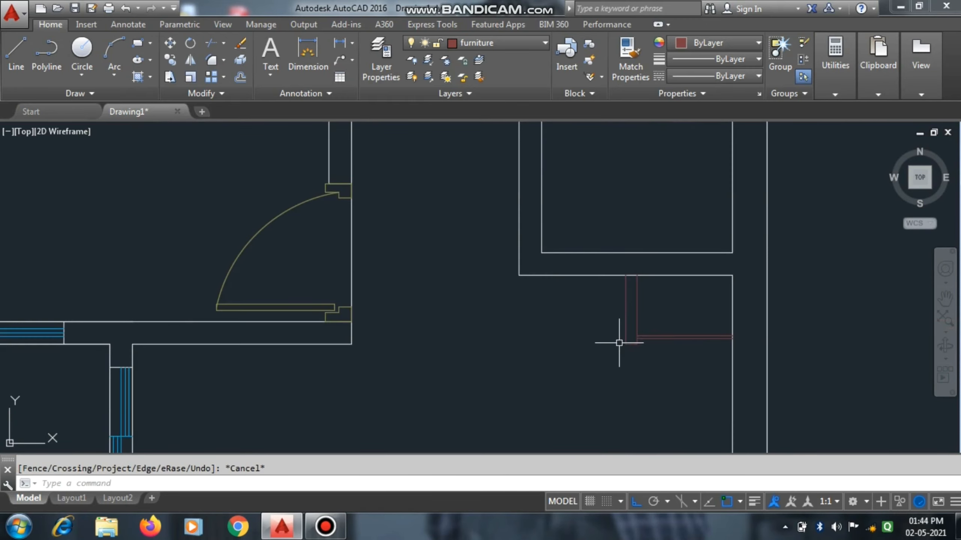
- Measure the distance between the strip and the right wall, and examine the furniture lines in the plan
{"action": "left_click", "coordinate": [306, 49]}
{"action": "left_click", "coordinate": [636, 275]}
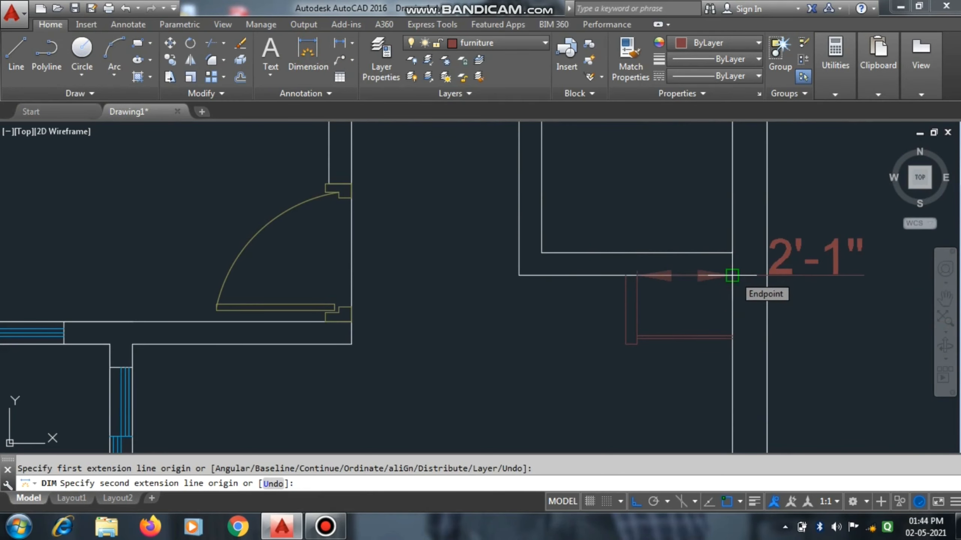
{"action": "key", "text": "Escape"}
{"action": "scroll", "coordinate": [691, 307], "scroll_direction": "down", "scroll_amount": 4}
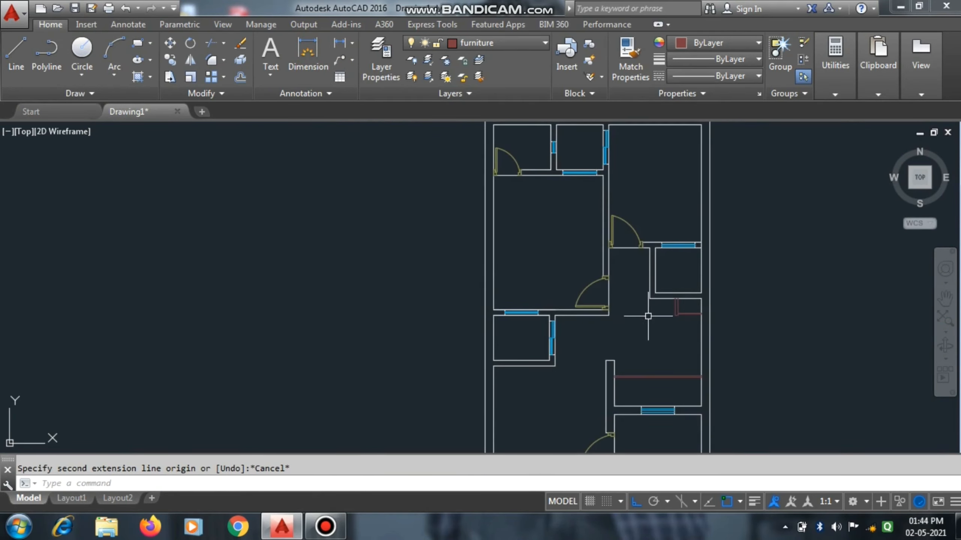
{"action": "scroll", "coordinate": [648, 316], "scroll_direction": "up", "scroll_amount": 6}
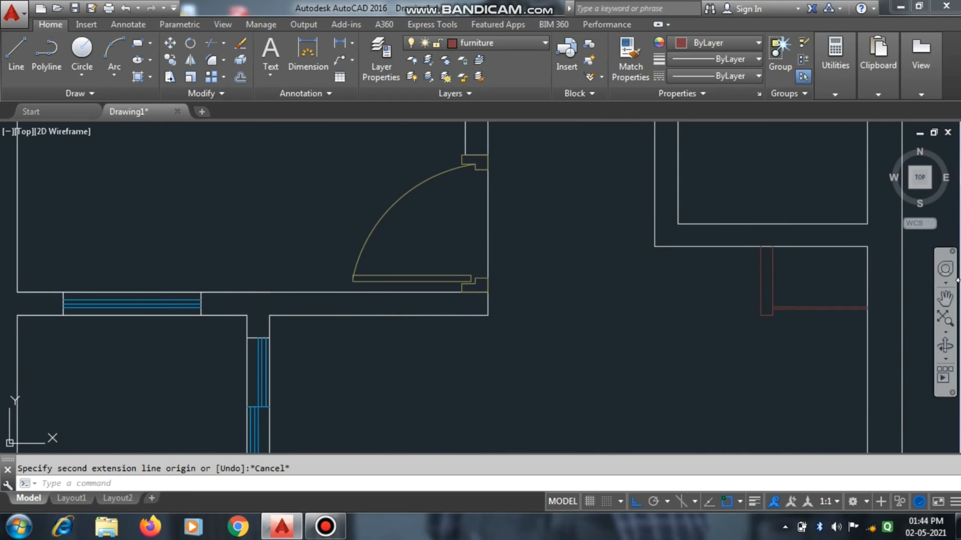
{"action": "scroll", "coordinate": [832, 321], "scroll_direction": "down", "scroll_amount": 5}
{"action": "scroll", "coordinate": [813, 295], "scroll_direction": "up", "scroll_amount": 2}
{"action": "scroll", "coordinate": [697, 300], "scroll_direction": "down", "scroll_amount": 7}
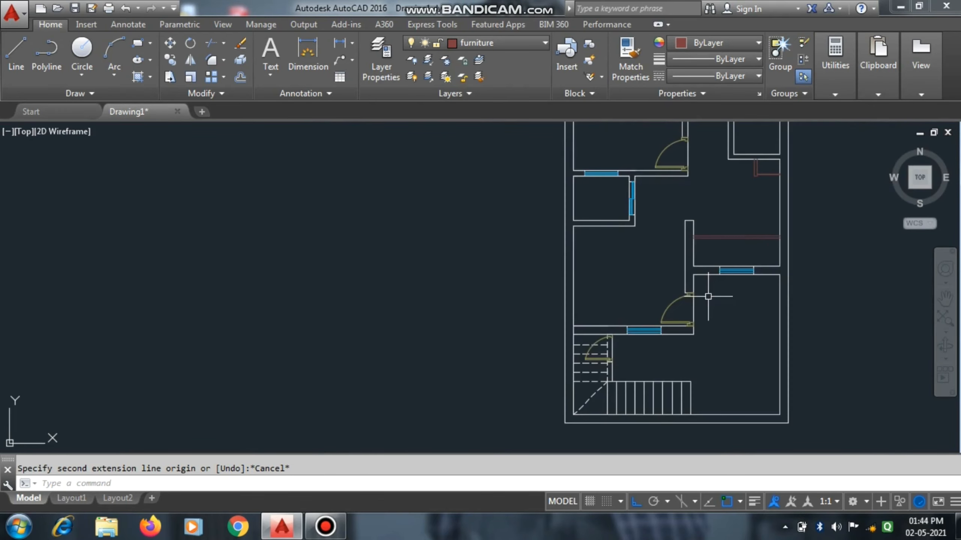
- Turn off the door, window and furniture layers and make layer 0 current
{"action": "left_click", "coordinate": [478, 44]}
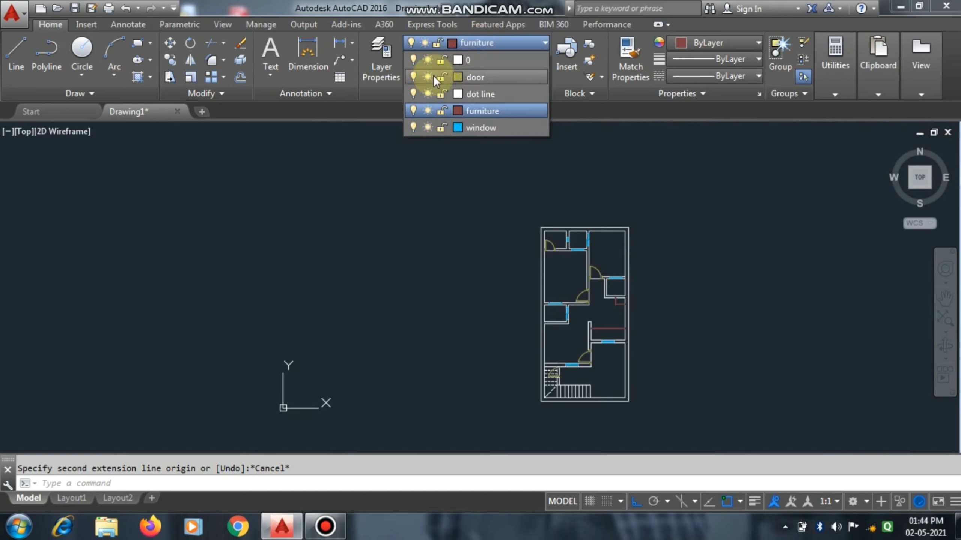
{"action": "left_click", "coordinate": [413, 77]}
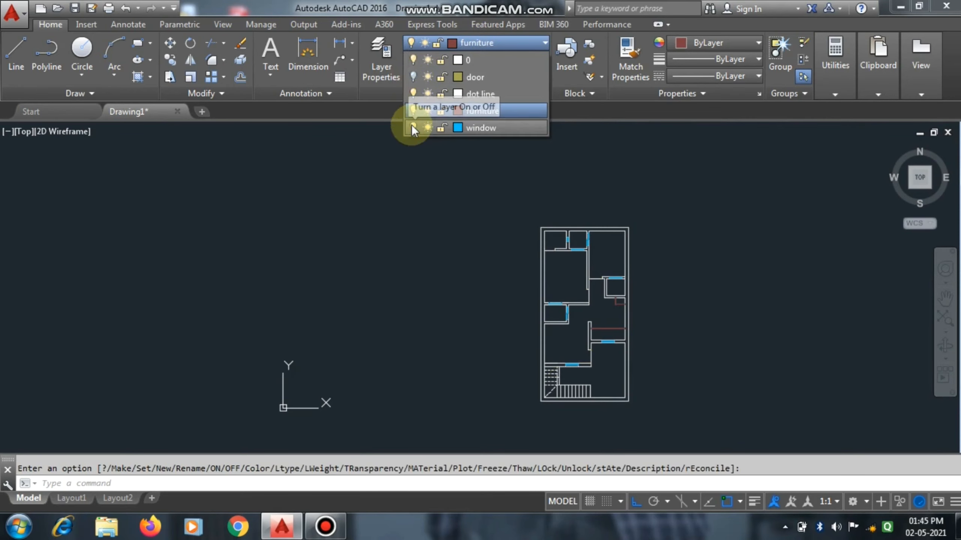
{"action": "left_click", "coordinate": [414, 110]}
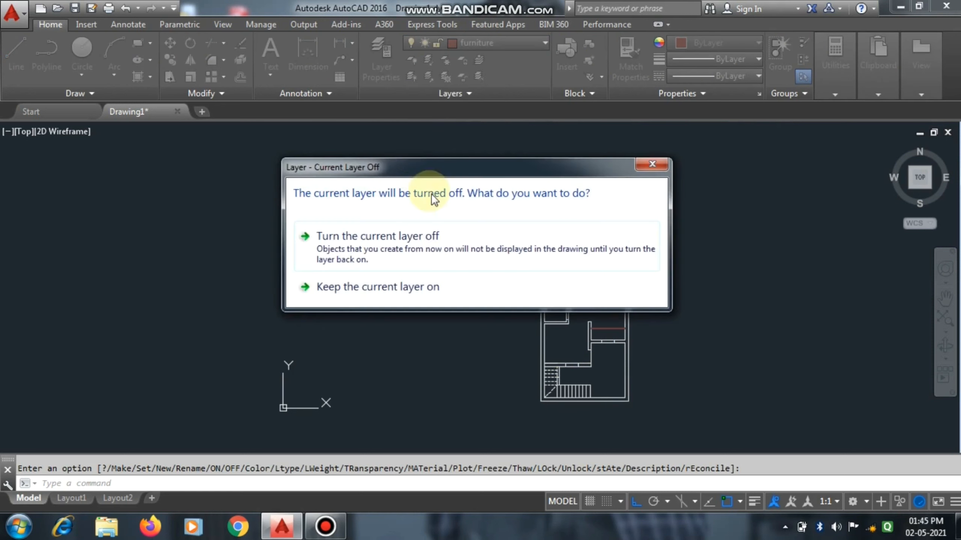
{"action": "left_click", "coordinate": [434, 253]}
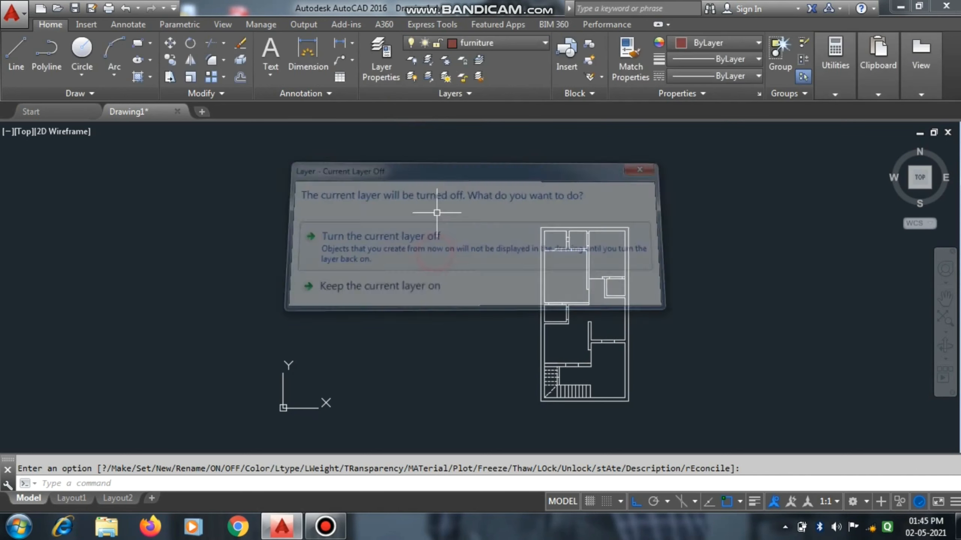
{"action": "left_click", "coordinate": [478, 43]}
{"action": "left_click", "coordinate": [481, 60]}
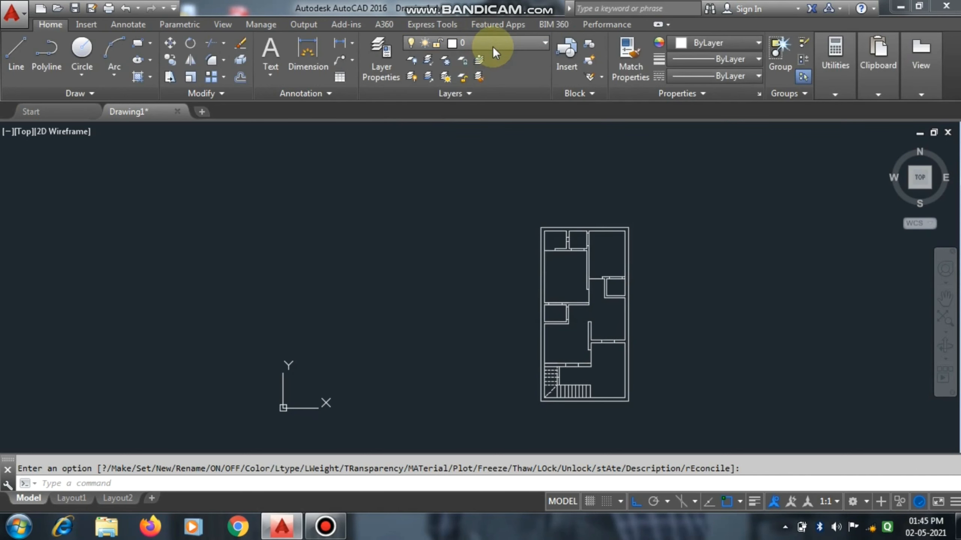
{"action": "scroll", "coordinate": [578, 314], "scroll_direction": "up", "scroll_amount": 5}
{"action": "scroll", "coordinate": [578, 313], "scroll_direction": "down", "scroll_amount": 4}
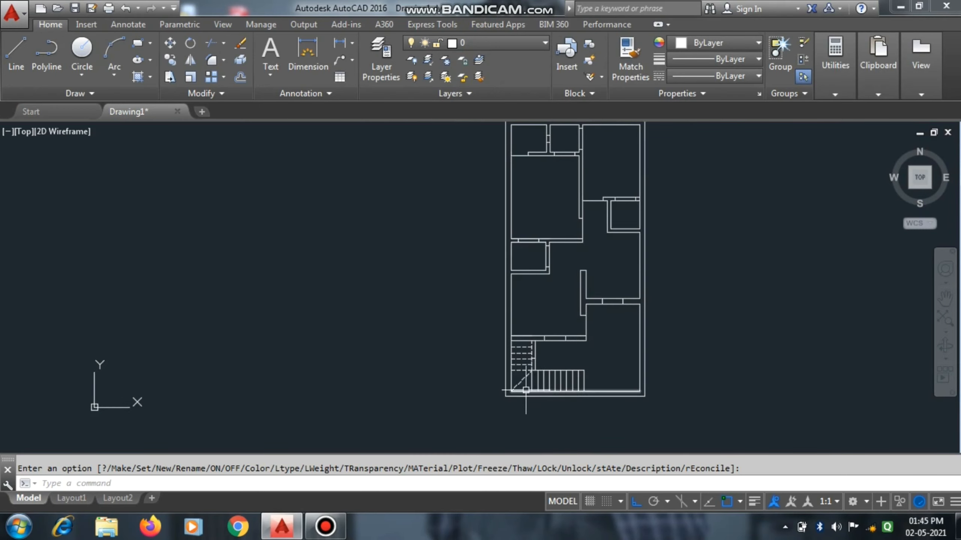
{"action": "scroll", "coordinate": [525, 389], "scroll_direction": "up", "scroll_amount": 9}
{"action": "scroll", "coordinate": [525, 390], "scroll_direction": "down", "scroll_amount": 7}
{"action": "scroll", "coordinate": [647, 375], "scroll_direction": "down", "scroll_amount": 4}
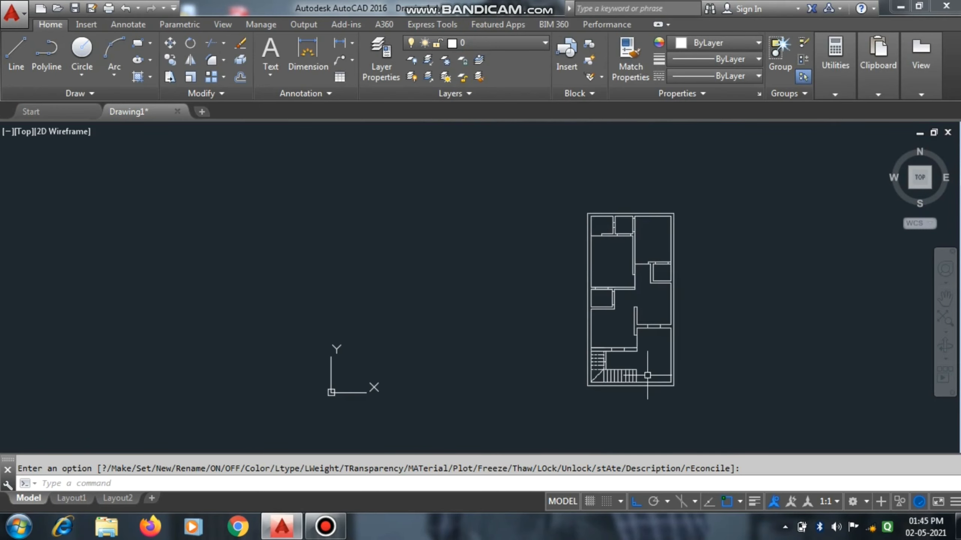
- Turn off the dot line layer, keeping layer 0 current
{"action": "scroll", "coordinate": [664, 271], "scroll_direction": "up", "scroll_amount": 2}
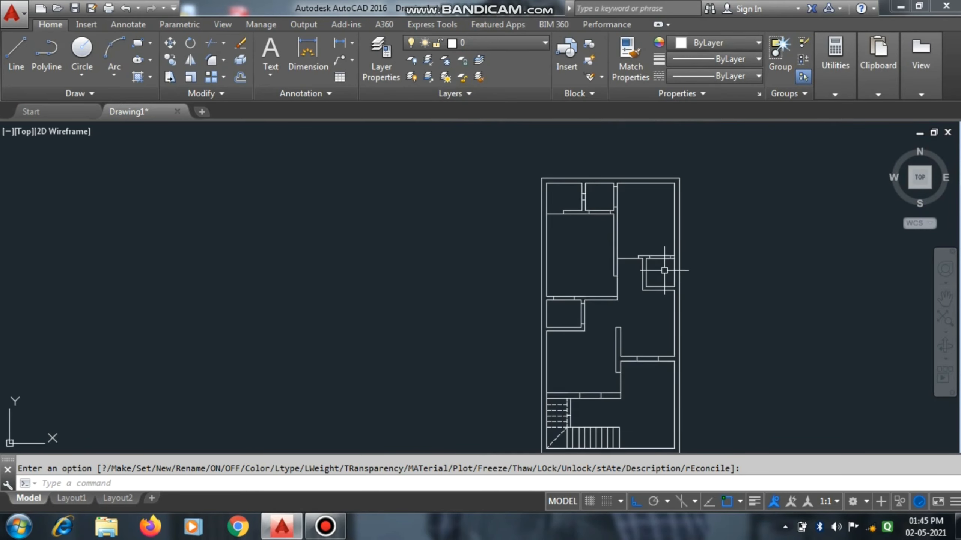
{"action": "scroll", "coordinate": [660, 269], "scroll_direction": "down", "scroll_amount": 2}
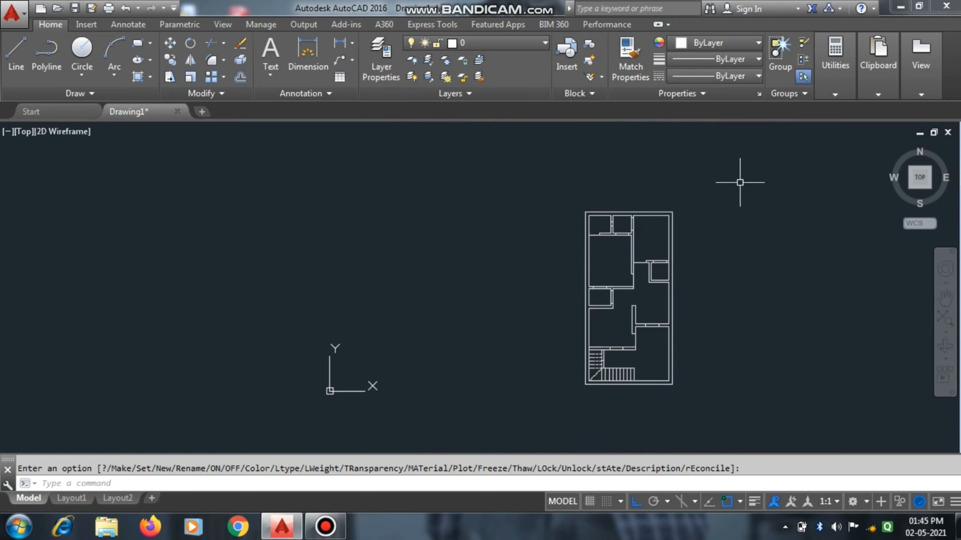
{"action": "left_click", "coordinate": [498, 45]}
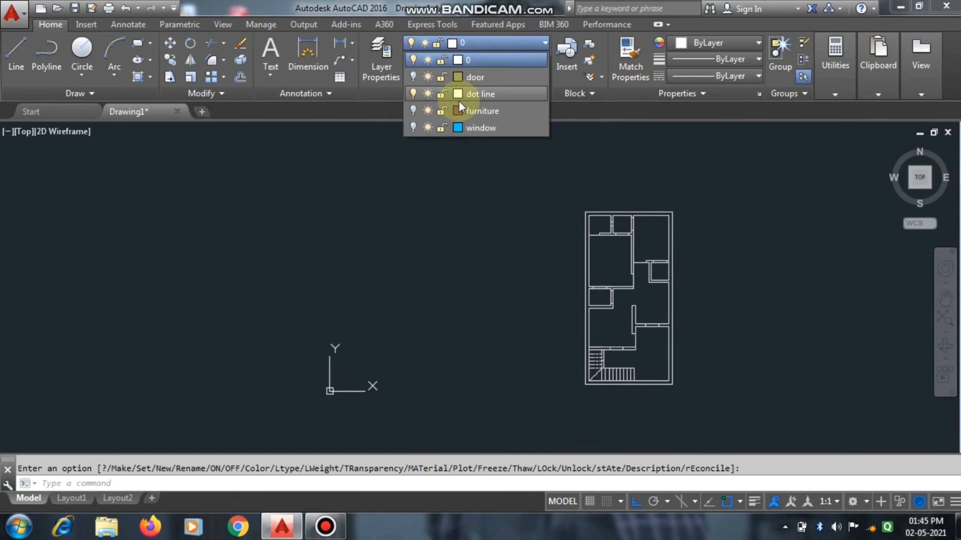
{"action": "left_click", "coordinate": [414, 93]}
{"action": "left_click", "coordinate": [499, 41]}
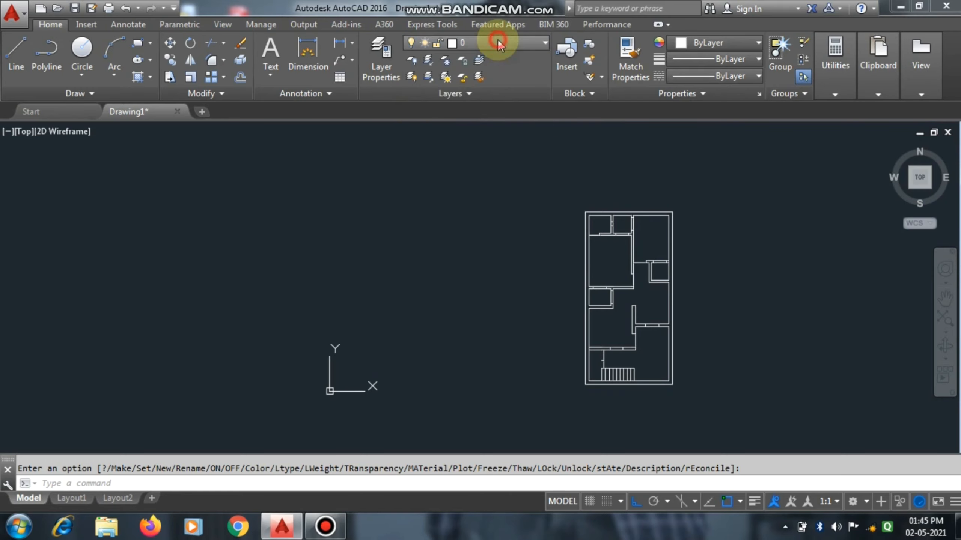
- Assign a 0.30 mm lineweight to all the lines of the floor plan still shown on layer 0
{"action": "left_click", "coordinate": [724, 178]}
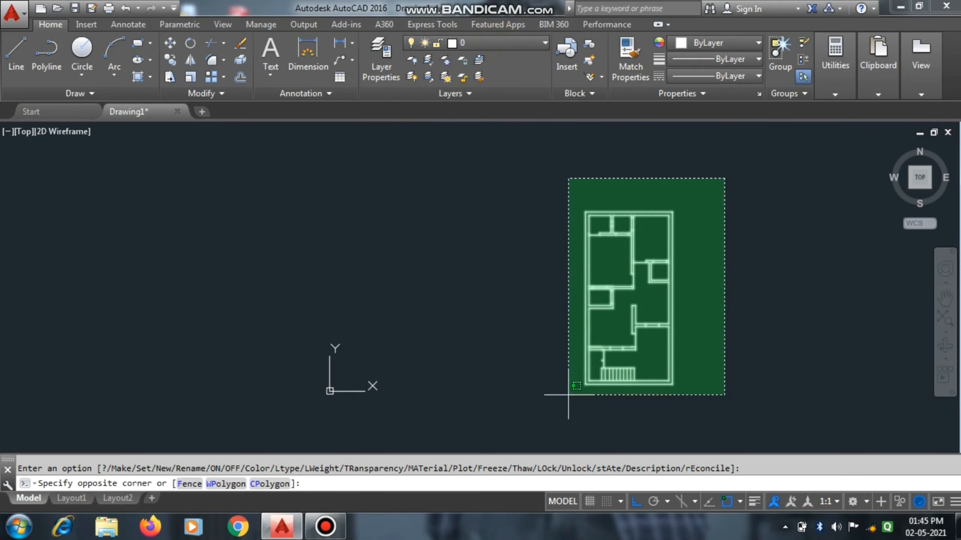
{"action": "left_click", "coordinate": [562, 406]}
{"action": "scroll", "coordinate": [574, 398], "scroll_direction": "up", "scroll_amount": 6}
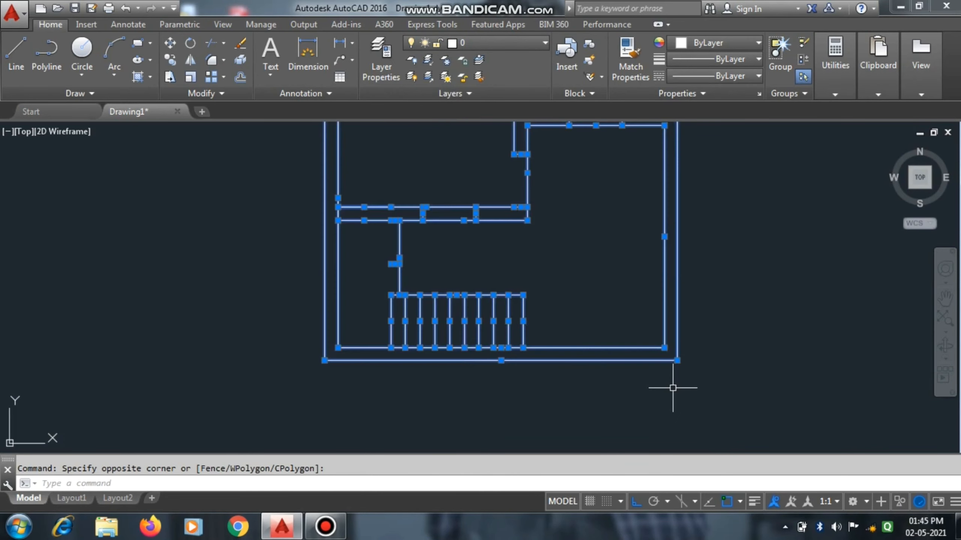
{"action": "scroll", "coordinate": [671, 389], "scroll_direction": "down", "scroll_amount": 4}
{"action": "scroll", "coordinate": [557, 278], "scroll_direction": "down", "scroll_amount": 2}
{"action": "left_click", "coordinate": [716, 61]}
{"action": "scroll", "coordinate": [718, 152], "scroll_direction": "down", "scroll_amount": 1}
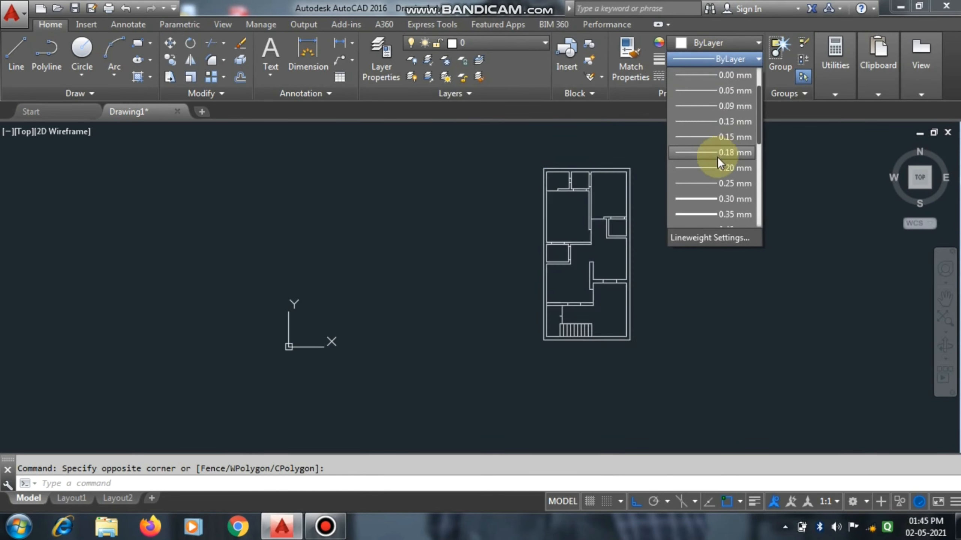
{"action": "left_click", "coordinate": [708, 200]}
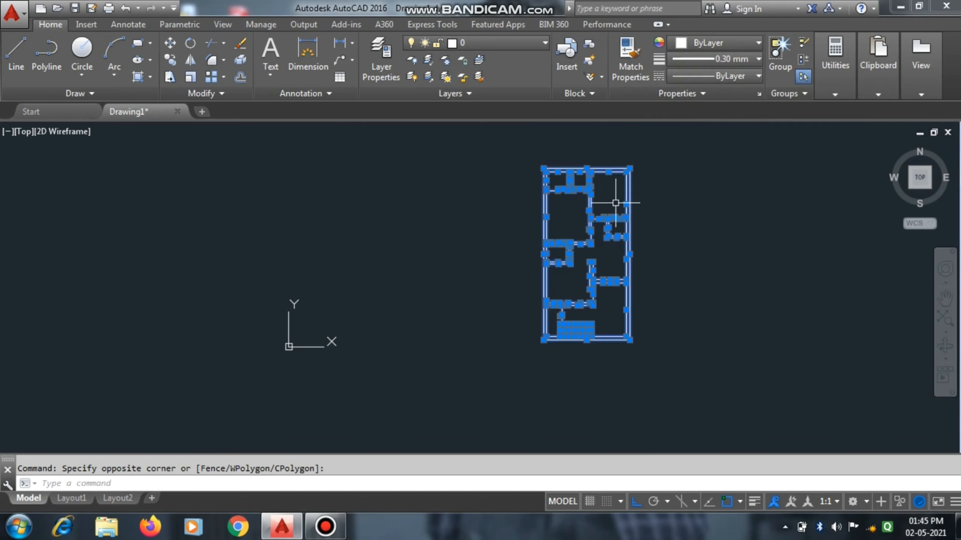
{"action": "scroll", "coordinate": [614, 242], "scroll_direction": "up", "scroll_amount": 3}
{"action": "scroll", "coordinate": [614, 243], "scroll_direction": "down", "scroll_amount": 3}
{"action": "key", "text": "Escape"}
- Turn on the lineweight display and check the thickened walls across the plan
{"action": "scroll", "coordinate": [573, 330], "scroll_direction": "up", "scroll_amount": 3}
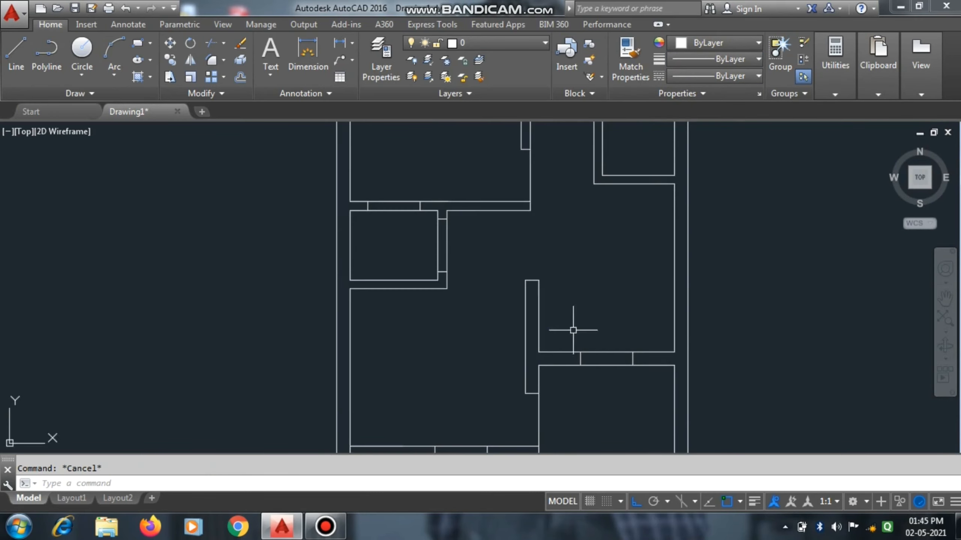
{"action": "scroll", "coordinate": [573, 330], "scroll_direction": "up", "scroll_amount": 1}
{"action": "scroll", "coordinate": [583, 326], "scroll_direction": "down", "scroll_amount": 5}
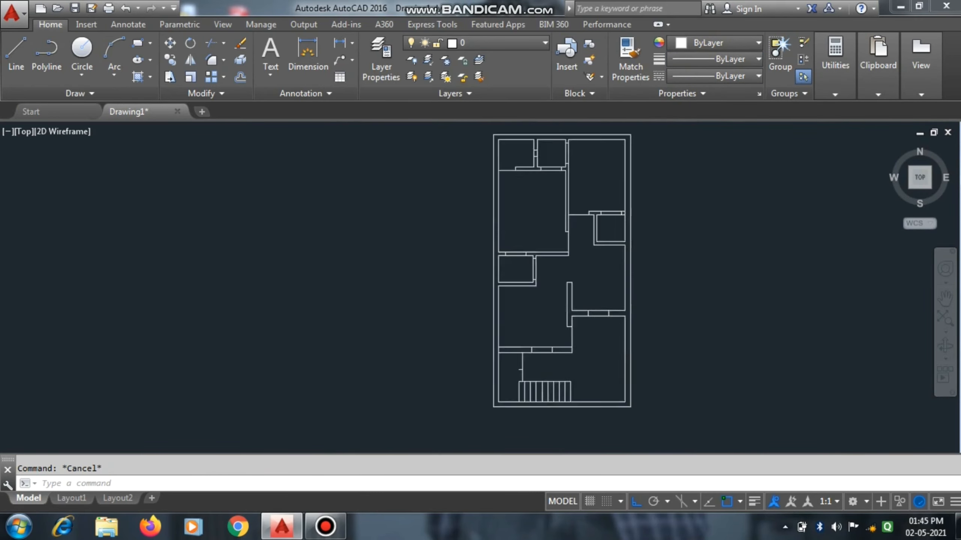
{"action": "left_click", "coordinate": [752, 503]}
{"action": "scroll", "coordinate": [573, 287], "scroll_direction": "up", "scroll_amount": 2}
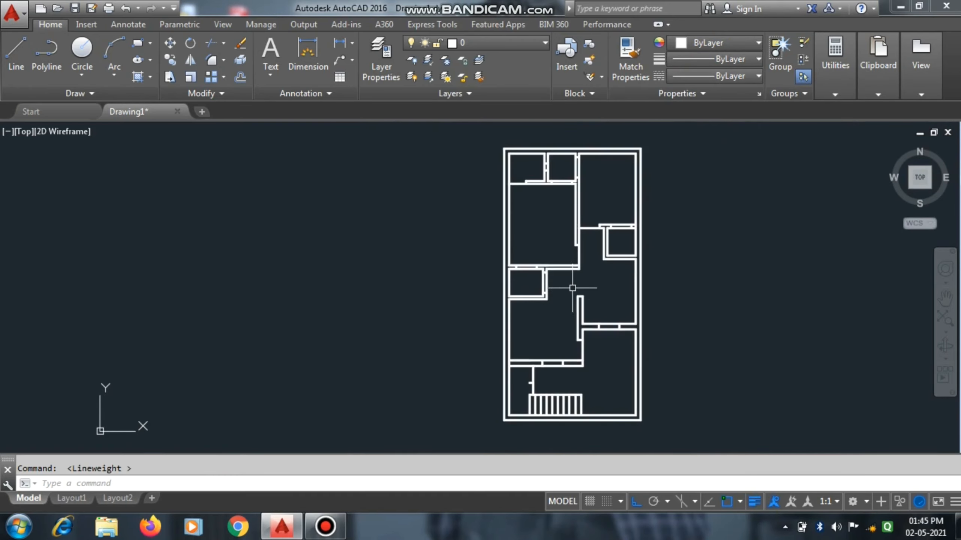
{"action": "scroll", "coordinate": [572, 288], "scroll_direction": "up", "scroll_amount": 4}
{"action": "scroll", "coordinate": [581, 189], "scroll_direction": "down", "scroll_amount": 4}
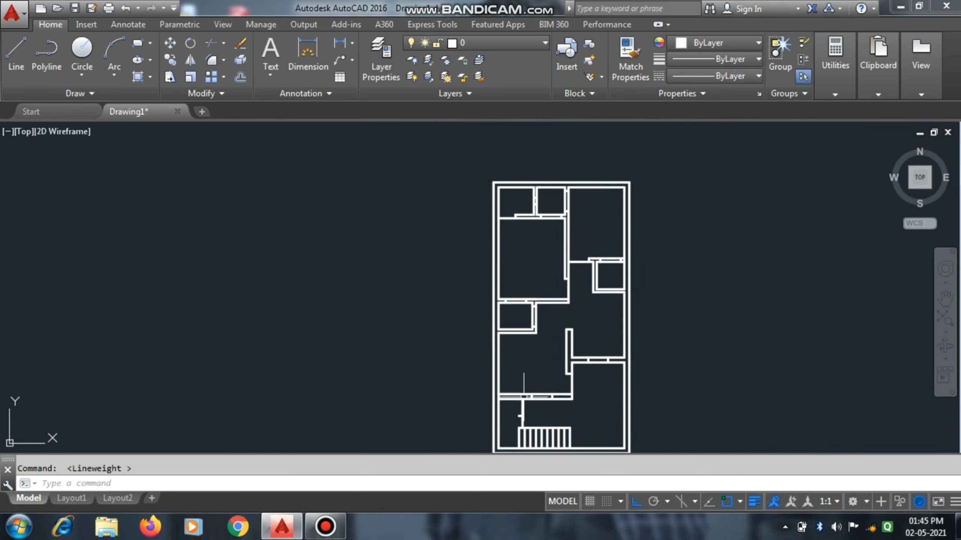
{"action": "scroll", "coordinate": [586, 382], "scroll_direction": "down", "scroll_amount": 1}
{"action": "scroll", "coordinate": [605, 341], "scroll_direction": "up", "scroll_amount": 3}
{"action": "scroll", "coordinate": [570, 389], "scroll_direction": "down", "scroll_amount": 4}
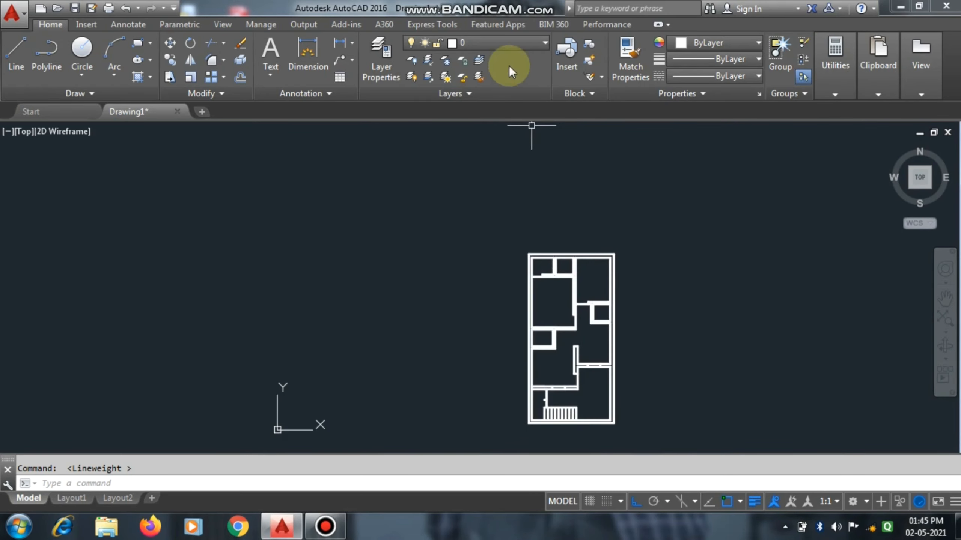
- Turn the door, dot line, furniture and window layers back on
{"action": "left_click", "coordinate": [508, 45]}
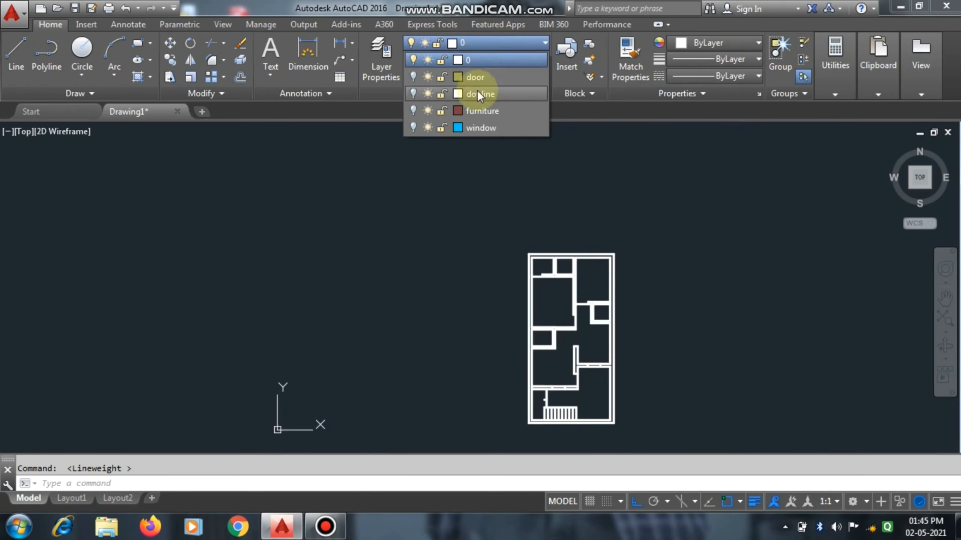
{"action": "left_click", "coordinate": [413, 77]}
{"action": "left_click", "coordinate": [414, 93]}
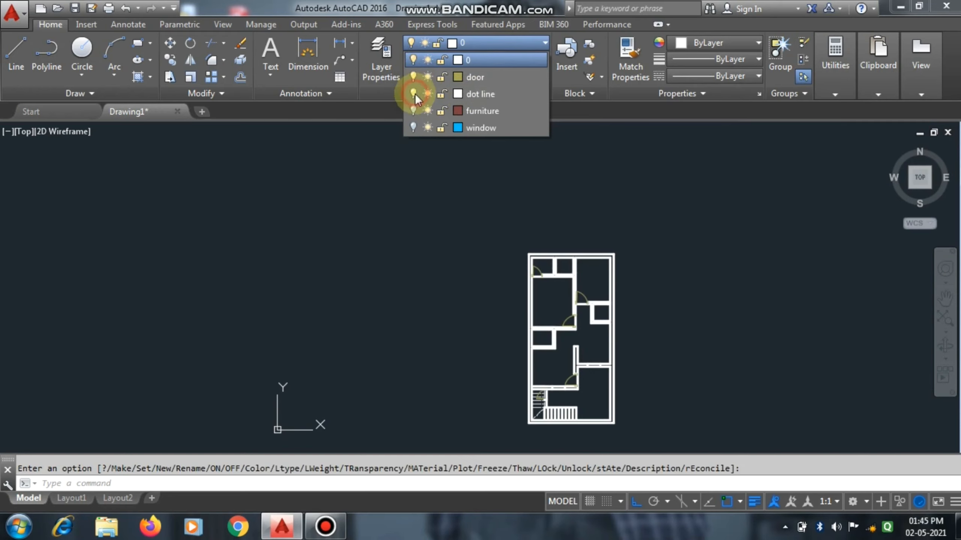
{"action": "left_click", "coordinate": [414, 110]}
{"action": "left_click", "coordinate": [413, 127]}
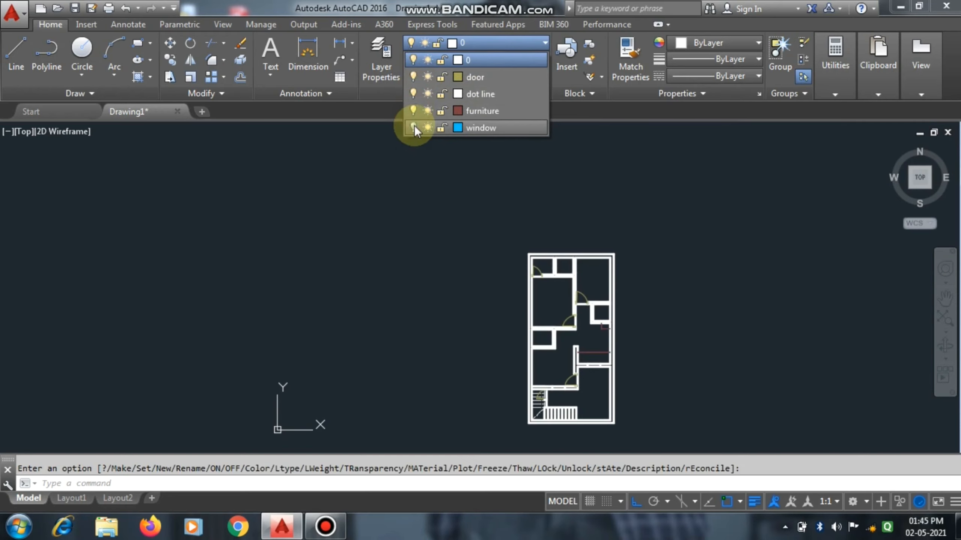
{"action": "left_click", "coordinate": [489, 42]}
- Set the current lineweight to 0.30 mm and draw the missing wall line from the jamb below the stair door down to the staircase corner
{"action": "scroll", "coordinate": [559, 379], "scroll_direction": "up", "scroll_amount": 5}
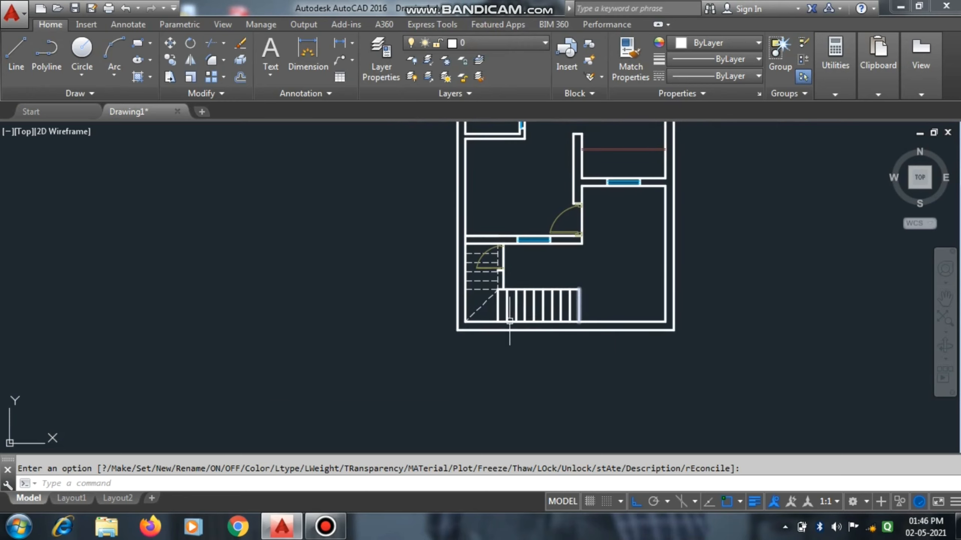
{"action": "scroll", "coordinate": [493, 258], "scroll_direction": "up", "scroll_amount": 5}
{"action": "scroll", "coordinate": [496, 242], "scroll_direction": "down", "scroll_amount": 2}
{"action": "scroll", "coordinate": [495, 239], "scroll_direction": "up", "scroll_amount": 2}
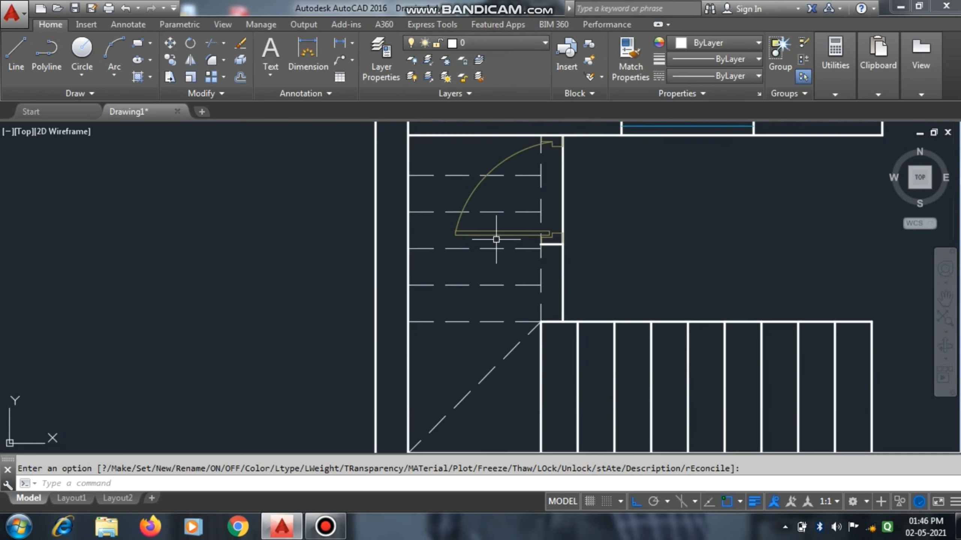
{"action": "scroll", "coordinate": [620, 214], "scroll_direction": "down", "scroll_amount": 2}
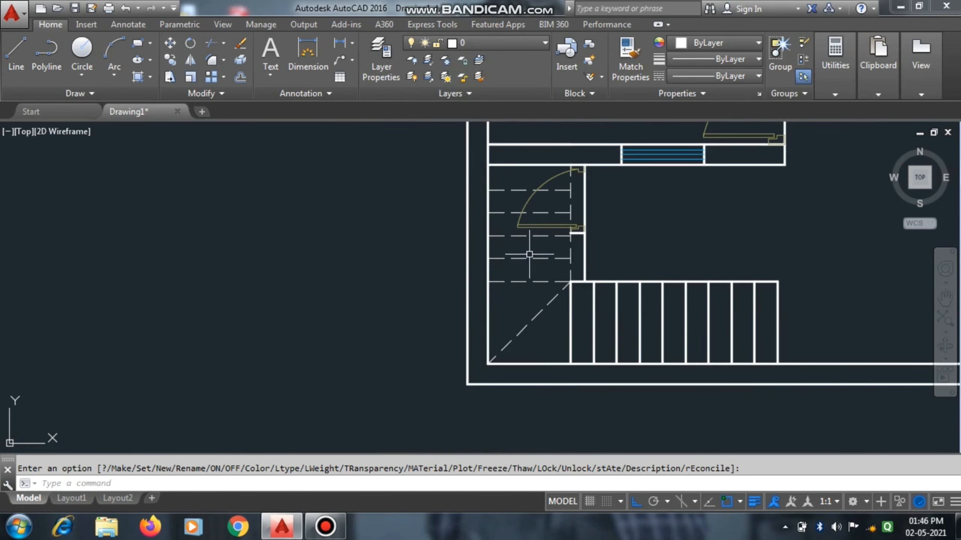
{"action": "scroll", "coordinate": [529, 255], "scroll_direction": "up", "scroll_amount": 4}
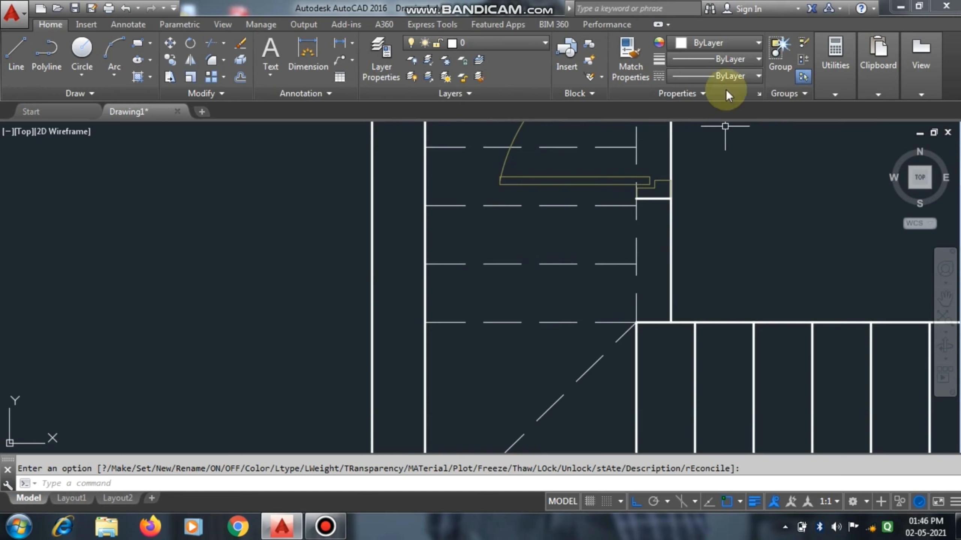
{"action": "left_click", "coordinate": [731, 59]}
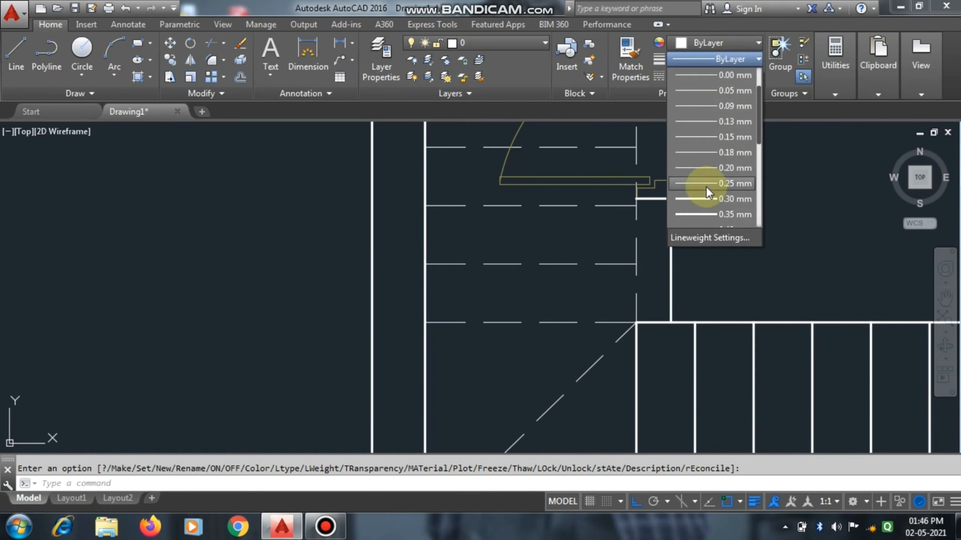
{"action": "left_click", "coordinate": [719, 153]}
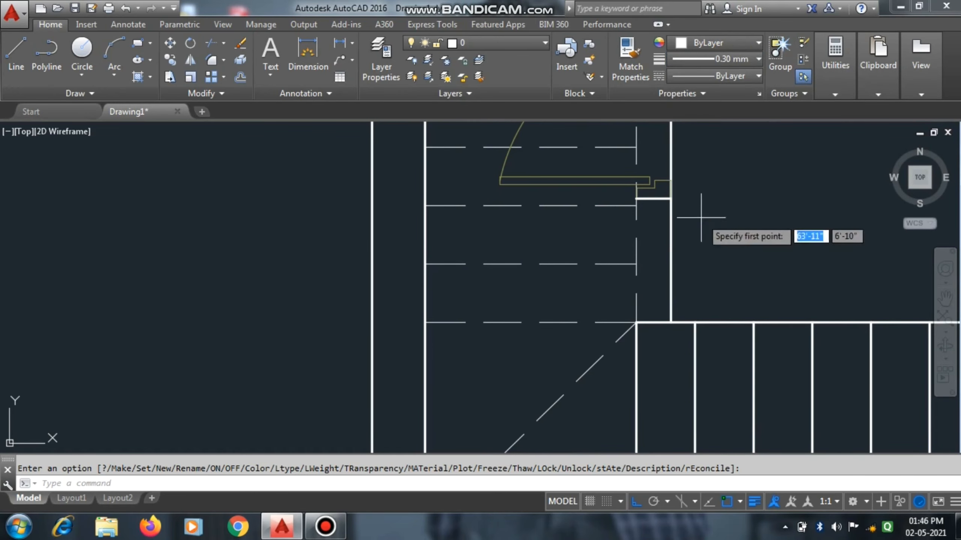
{"action": "type", "text": "l"}
{"action": "key", "text": "Return"}
{"action": "left_click", "coordinate": [636, 199]}
{"action": "left_click", "coordinate": [636, 322]}
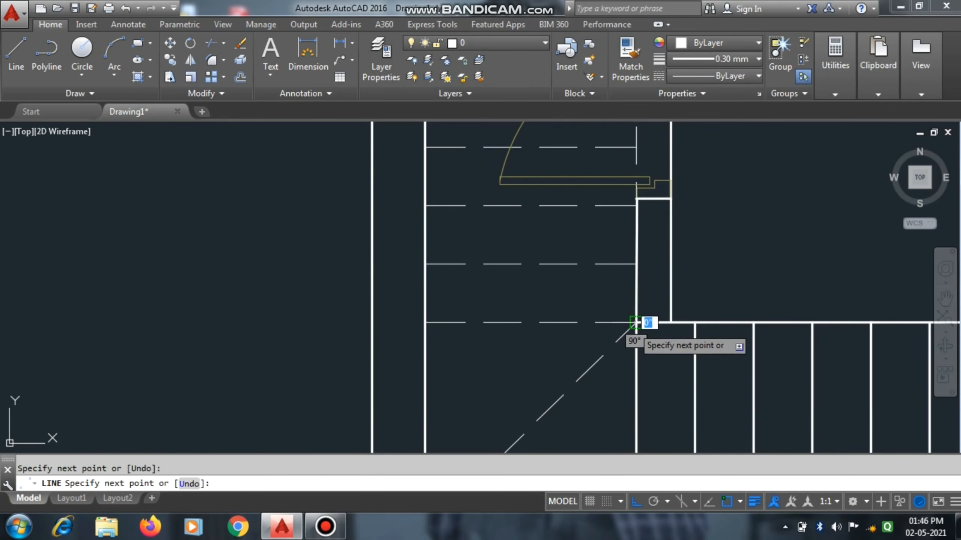
{"action": "key", "text": "Escape"}
{"action": "scroll", "coordinate": [527, 339], "scroll_direction": "down", "scroll_amount": 6}
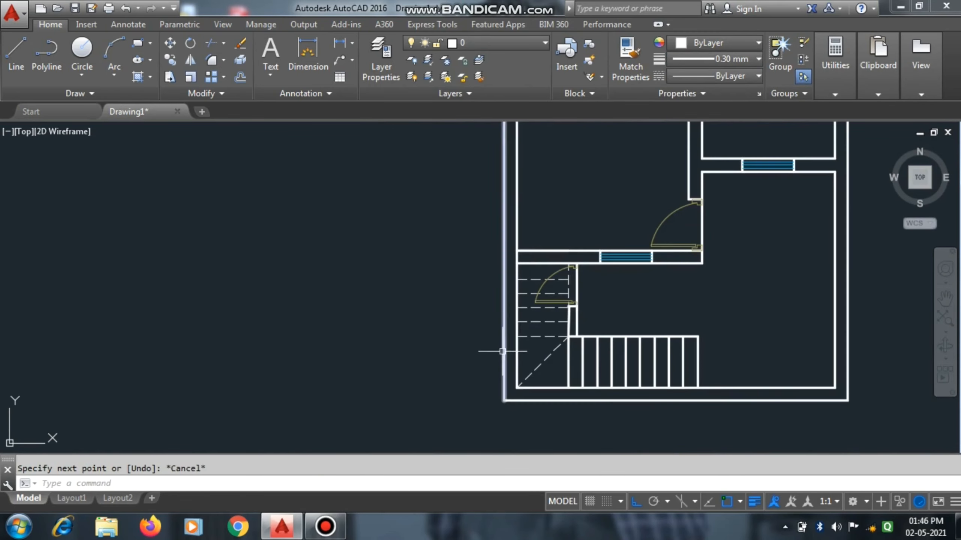
{"action": "scroll", "coordinate": [530, 365], "scroll_direction": "up", "scroll_amount": 2}
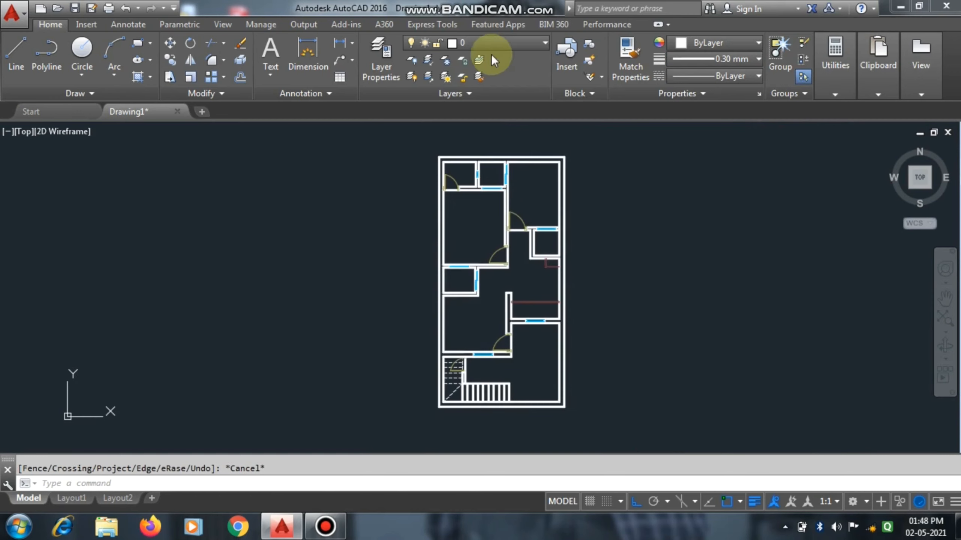
- Make the dot line layer current and set the current lineweight to ByLayer
{"action": "left_click", "coordinate": [488, 44]}
{"action": "left_click", "coordinate": [481, 93]}
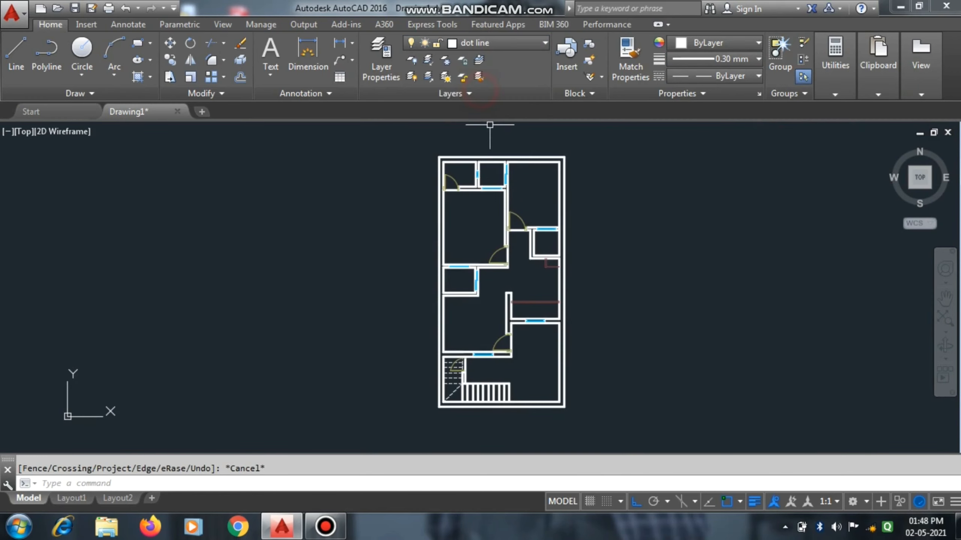
{"action": "scroll", "coordinate": [492, 166], "scroll_direction": "up", "scroll_amount": 6}
{"action": "type", "text": "l"}
{"action": "key", "text": "Return"}
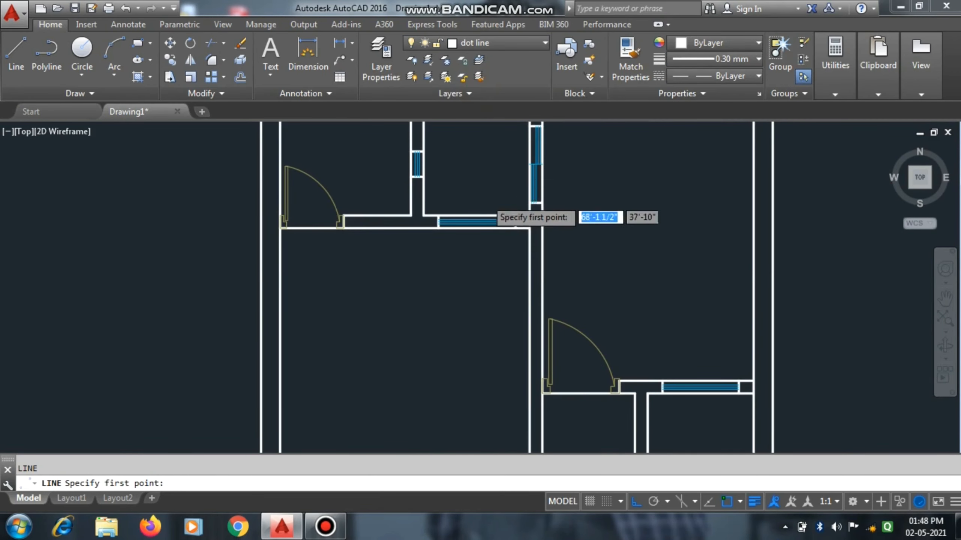
{"action": "scroll", "coordinate": [486, 206], "scroll_direction": "down", "scroll_amount": 3}
{"action": "left_click", "coordinate": [711, 60]}
{"action": "scroll", "coordinate": [697, 79], "scroll_direction": "up", "scroll_amount": 2}
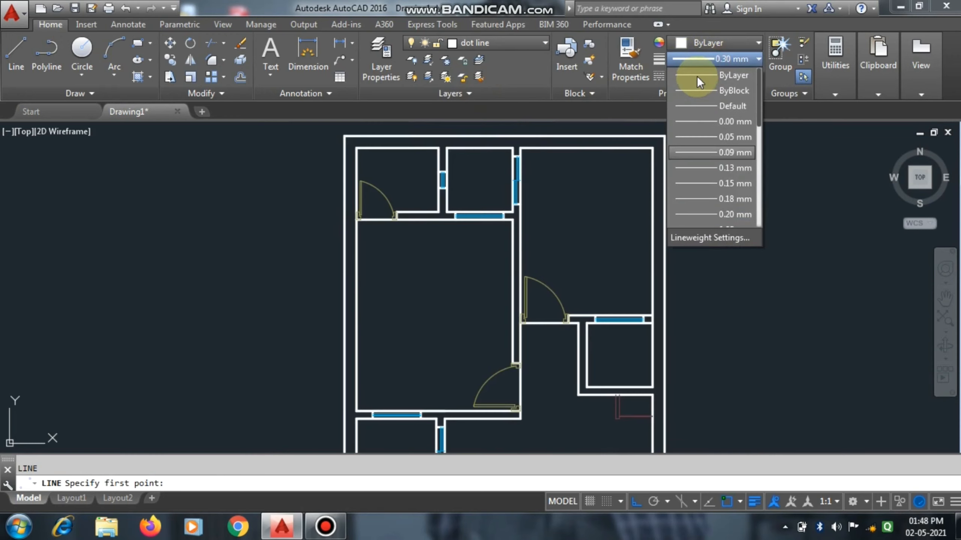
{"action": "left_click", "coordinate": [696, 76]}
- With Ortho off, draw a dashed diagonal from the upper-left to the lower-right inner corner of the plan's small top middle room
{"action": "scroll", "coordinate": [448, 147], "scroll_direction": "up", "scroll_amount": 2}
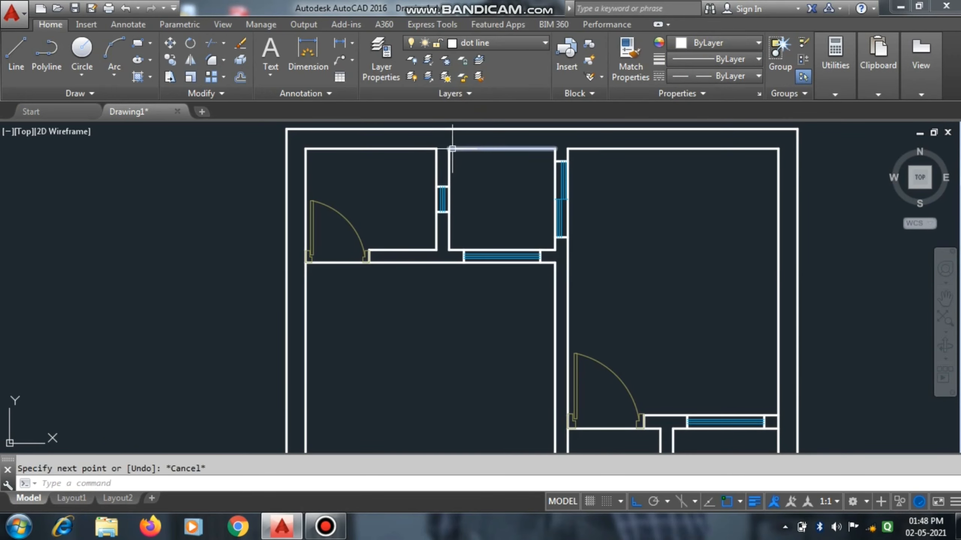
{"action": "key", "text": "Return"}
{"action": "left_click", "coordinate": [448, 149]}
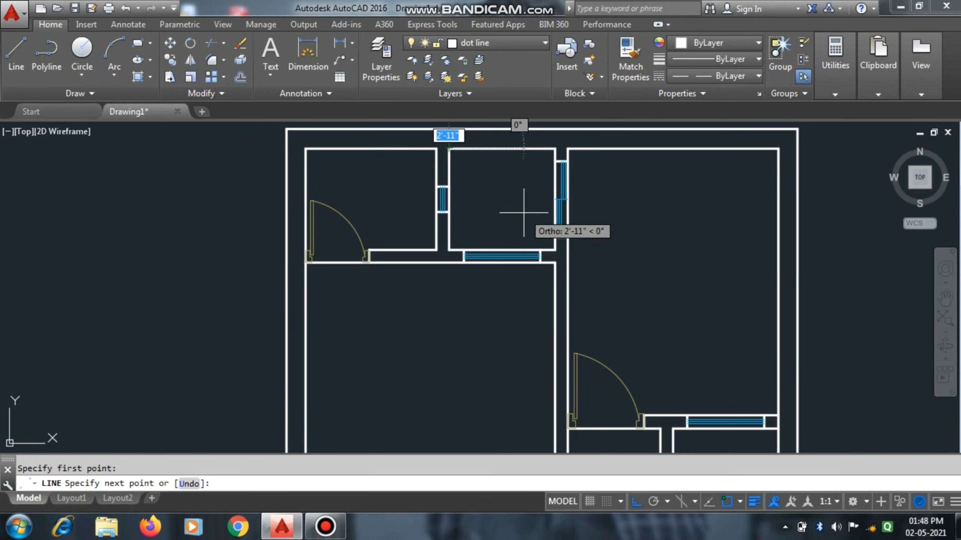
{"action": "key", "text": "F8"}
{"action": "scroll", "coordinate": [526, 230], "scroll_direction": "up", "scroll_amount": 2}
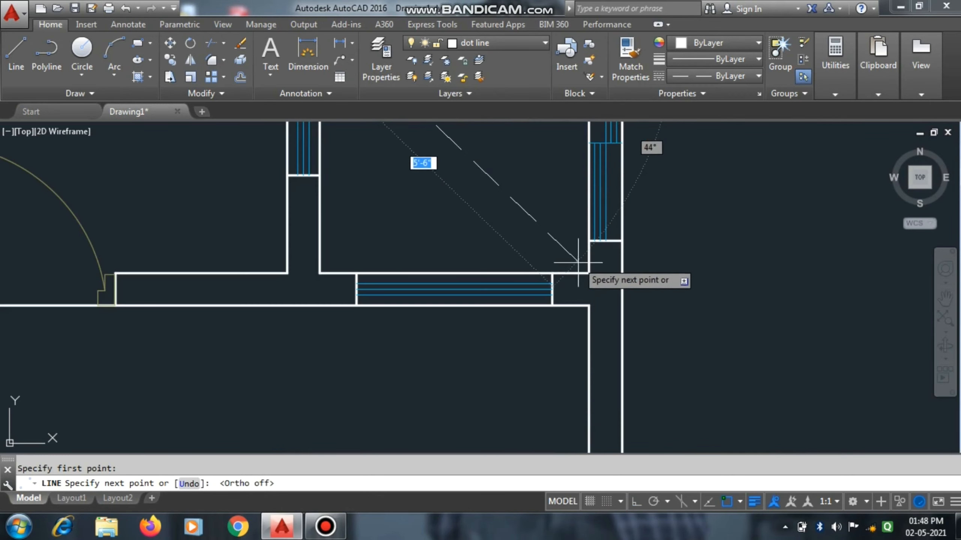
{"action": "left_click", "coordinate": [639, 273]}
{"action": "scroll", "coordinate": [586, 275], "scroll_direction": "down", "scroll_amount": 3}
{"action": "key", "text": "Escape"}
- Complete the cross in the small top middle room with a diagonal from its lower-left to its upper-right inner corner
{"action": "scroll", "coordinate": [537, 265], "scroll_direction": "up", "scroll_amount": 4}
{"action": "key", "text": "Return"}
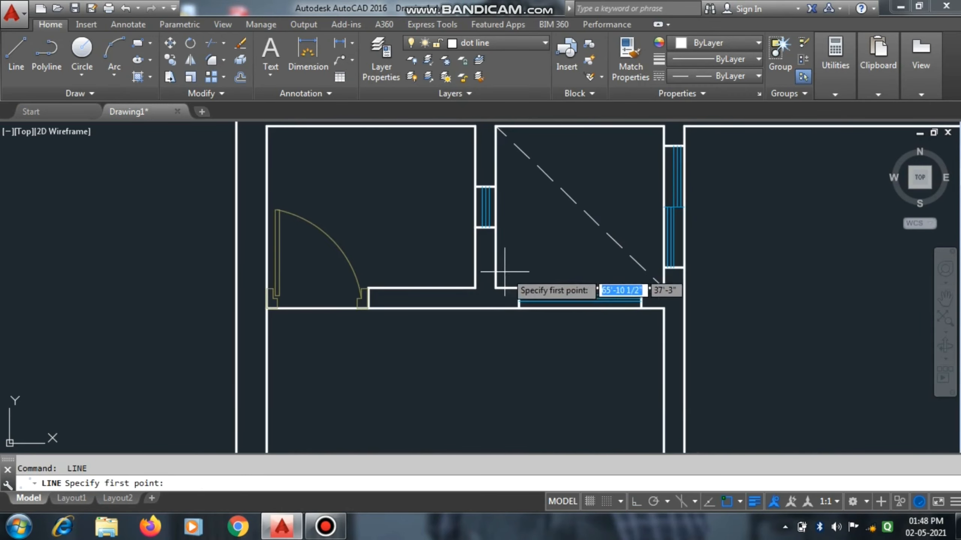
{"action": "left_click", "coordinate": [496, 287]}
{"action": "left_click", "coordinate": [664, 127]}
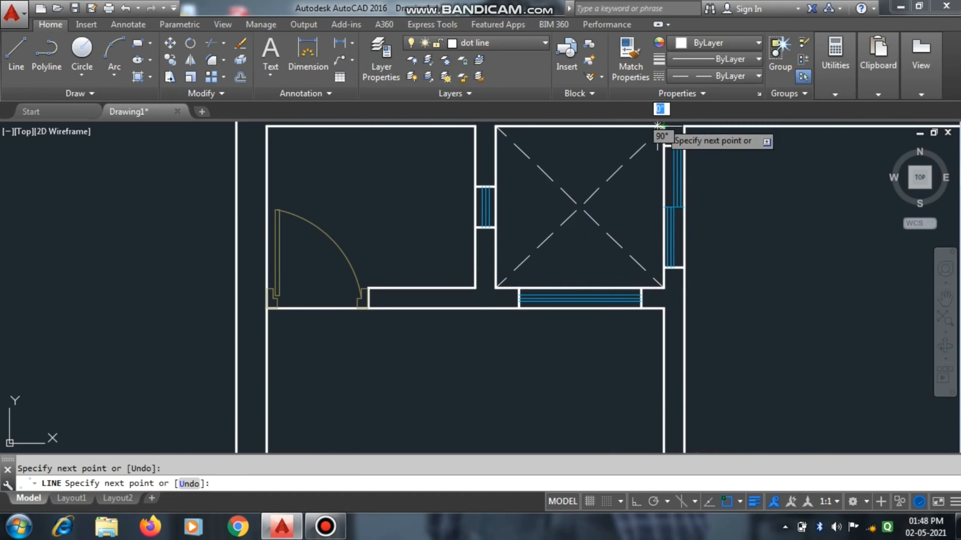
{"action": "key", "text": "Escape"}
{"action": "scroll", "coordinate": [522, 227], "scroll_direction": "down", "scroll_amount": 5}
- Draw two crossing dashed diagonals between the inner corners of the small room against the right outer wall
{"action": "scroll", "coordinate": [546, 272], "scroll_direction": "up", "scroll_amount": 5}
{"action": "key", "text": "Return"}
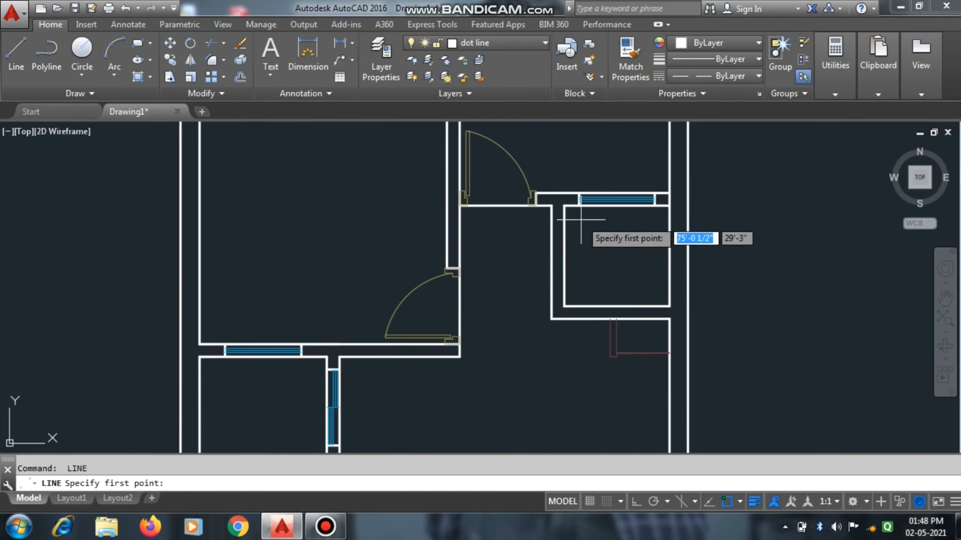
{"action": "left_click", "coordinate": [564, 206]}
{"action": "left_click", "coordinate": [668, 305]}
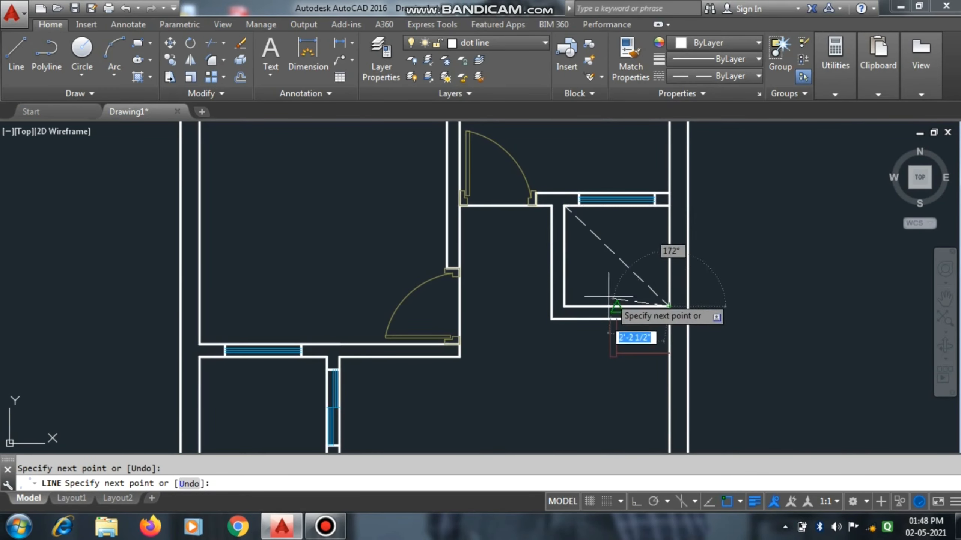
{"action": "key", "text": "Escape"}
{"action": "key", "text": "Return"}
{"action": "left_click", "coordinate": [573, 306]}
{"action": "left_click", "coordinate": [668, 205]}
{"action": "key", "text": "Escape"}
{"action": "scroll", "coordinate": [670, 203], "scroll_direction": "down", "scroll_amount": 4}
- Draw two crossing dashed diagonals between the inner corners of the small room against the left outer wall
{"action": "scroll", "coordinate": [492, 273], "scroll_direction": "up", "scroll_amount": 4}
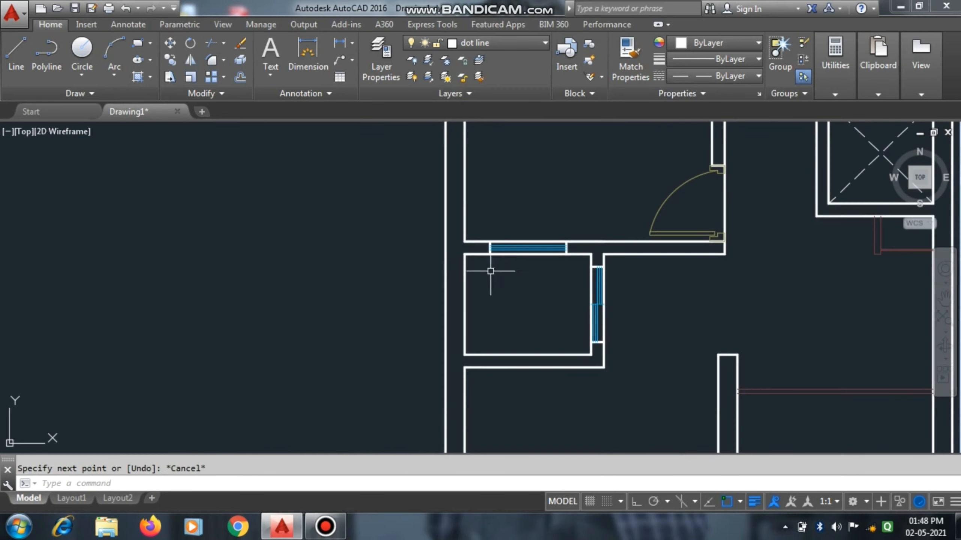
{"action": "key", "text": "Return"}
{"action": "left_click", "coordinate": [465, 255]}
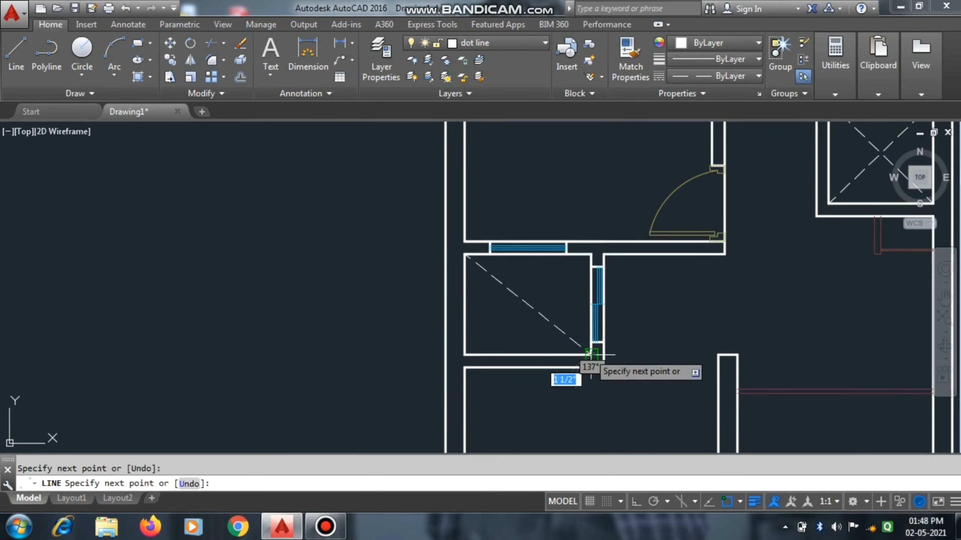
{"action": "left_click", "coordinate": [582, 352]}
{"action": "key", "text": "Escape"}
{"action": "key", "text": "Return"}
{"action": "left_click", "coordinate": [465, 355]}
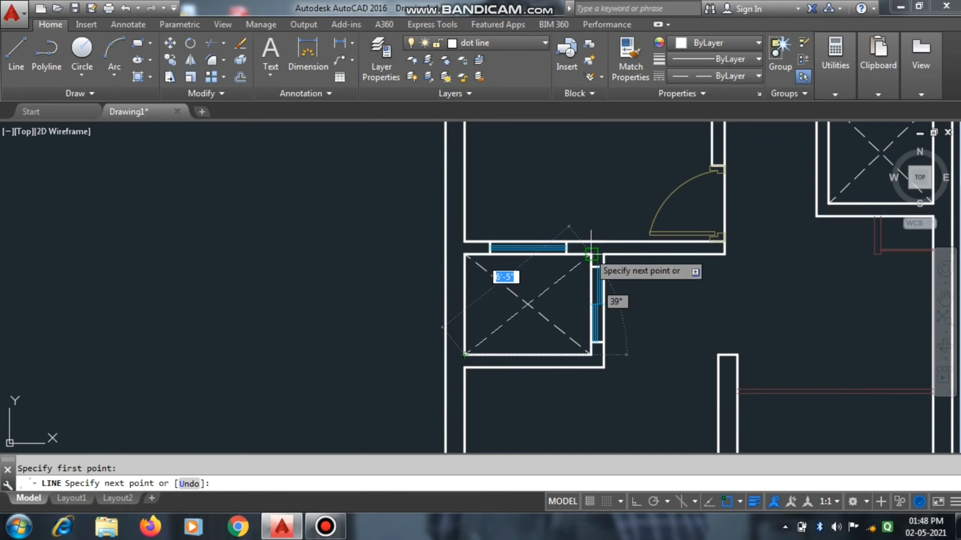